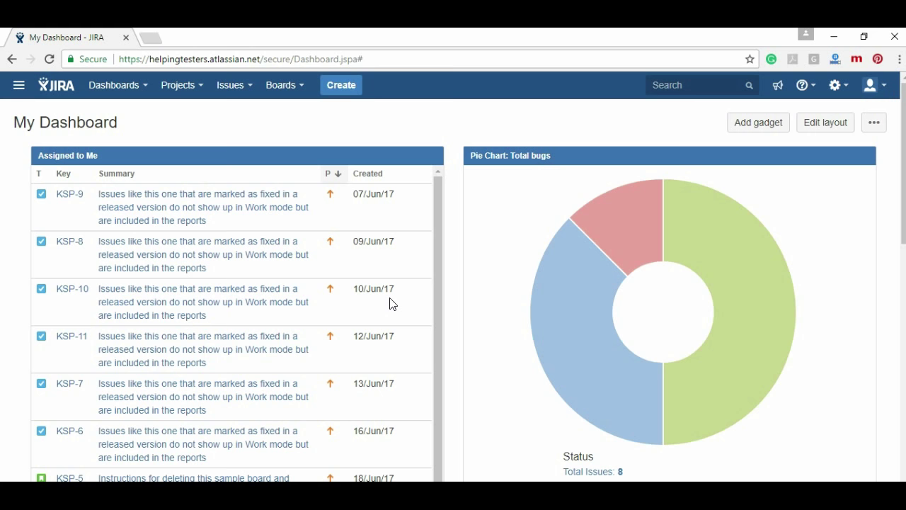
Create a Scrum software development project named "Website Helpingtesters.com" with the key WH.
left_click(187, 92)
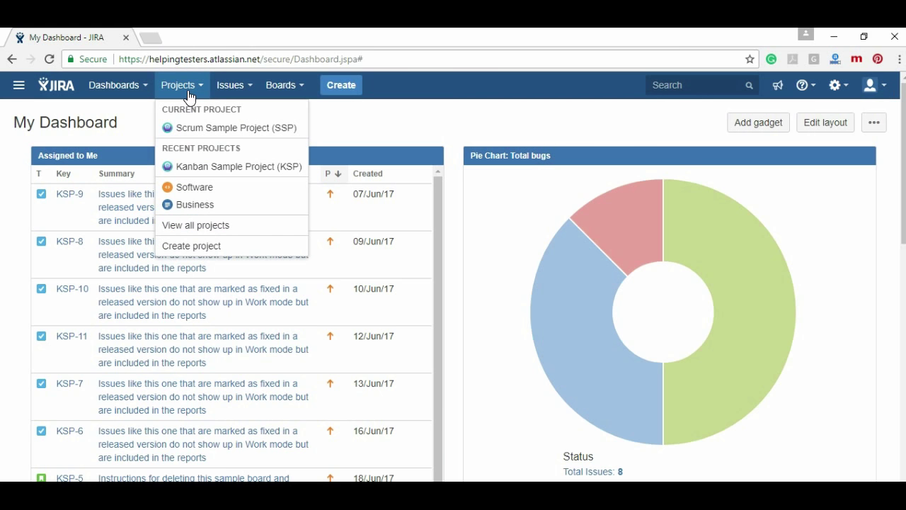
left_click(196, 248)
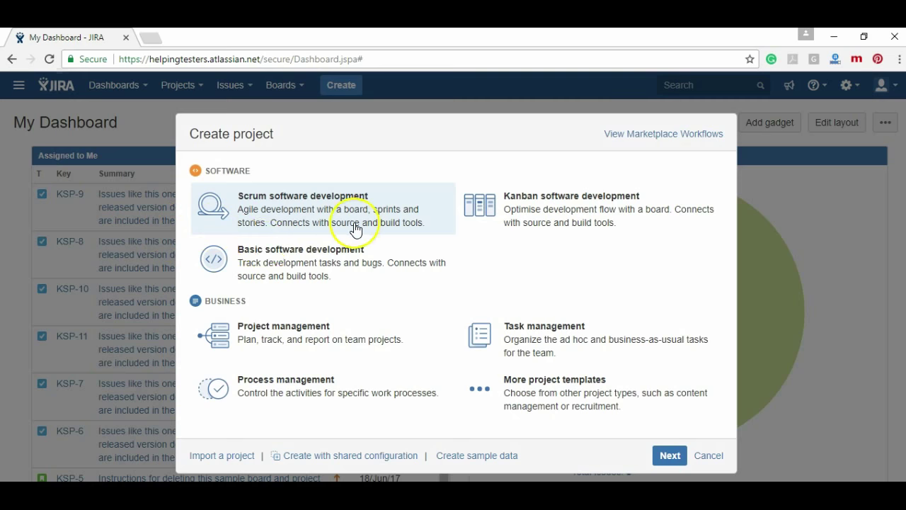
left_click(659, 456)
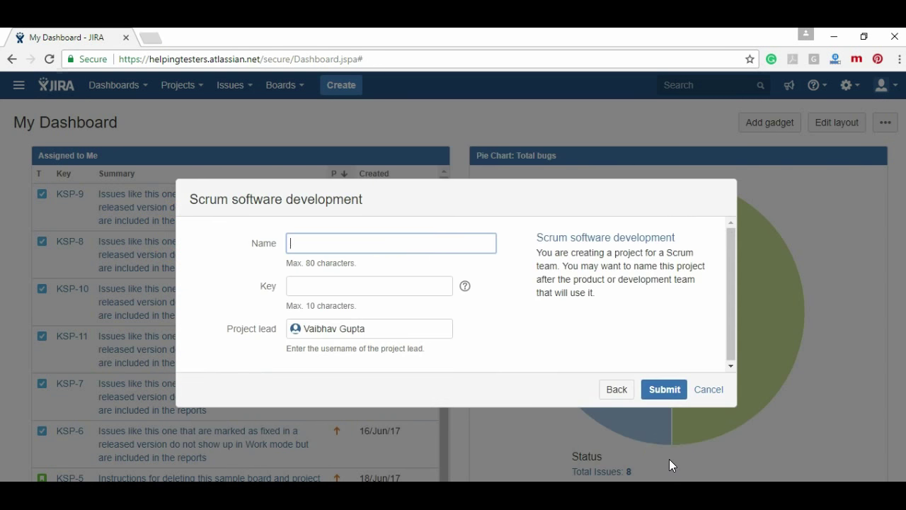
type("Website Helpin")
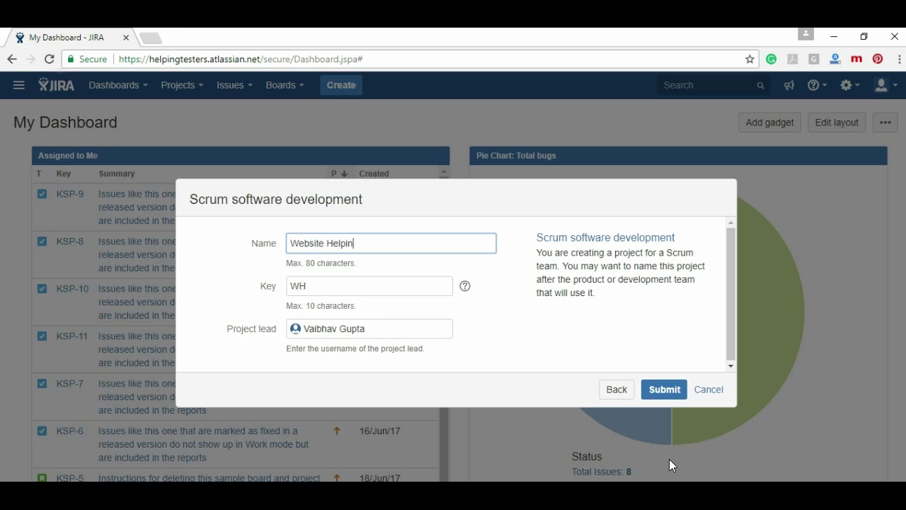
type("gtesters.com")
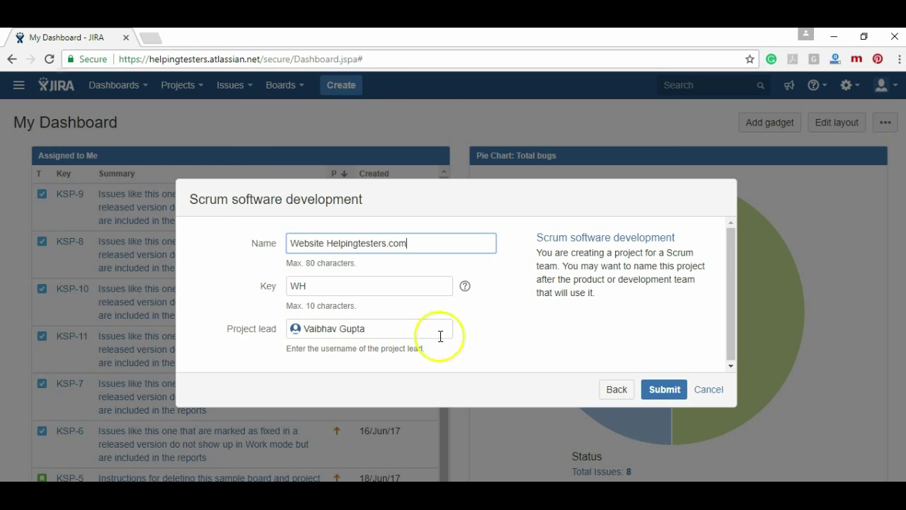
left_click(654, 391)
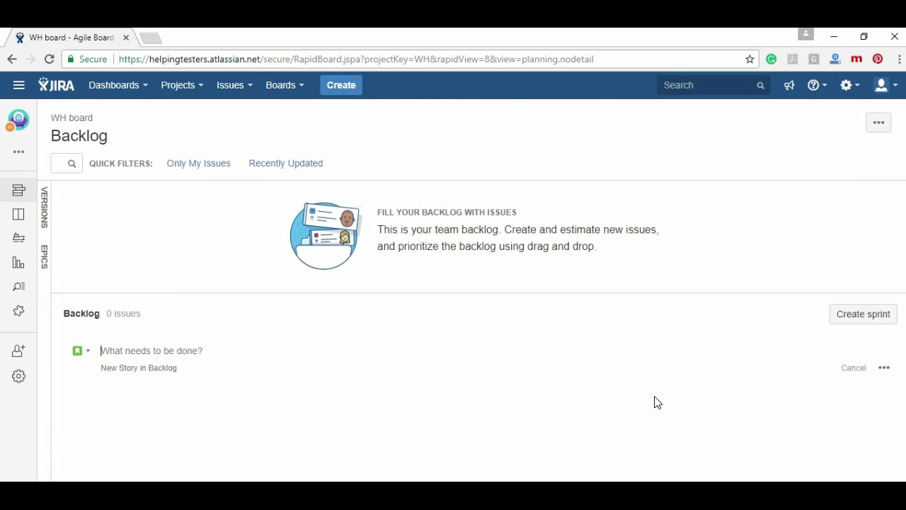
Open the Website Helpingtesters.com project and go to the backlog of its WH board.
left_click(192, 86)
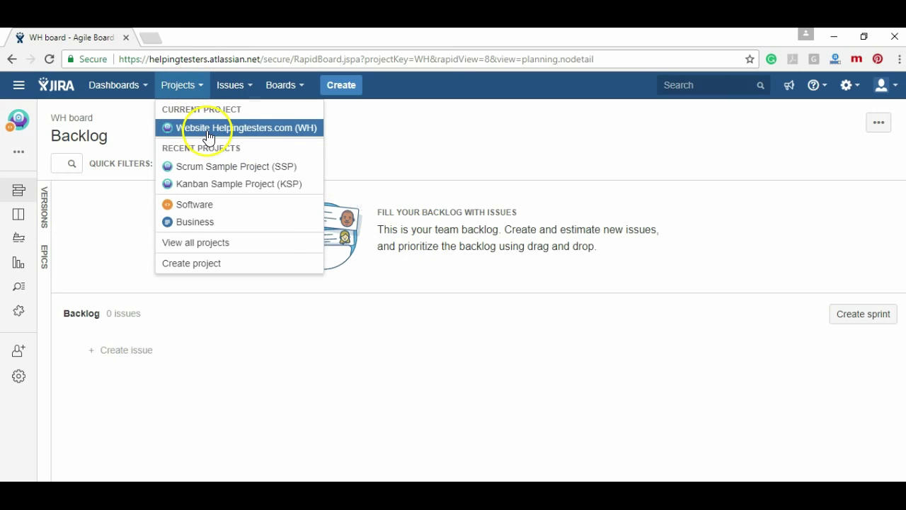
left_click(208, 133)
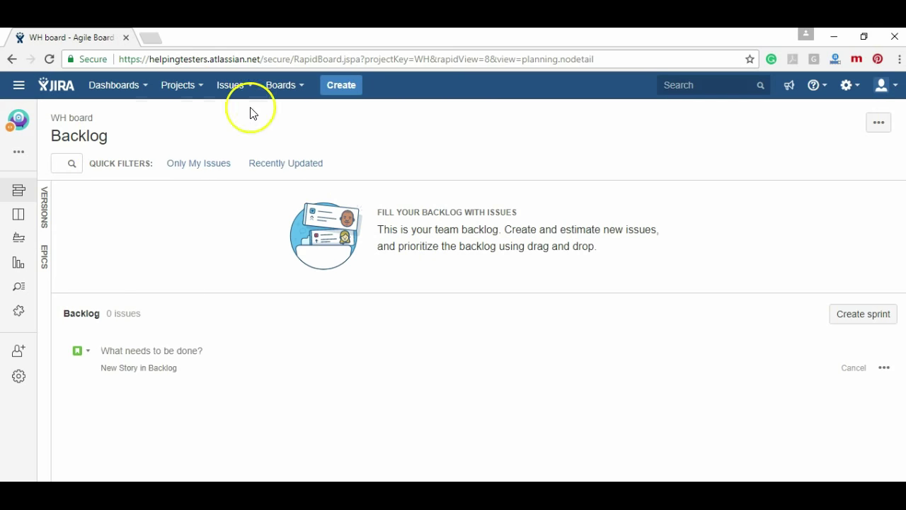
left_click(278, 97)
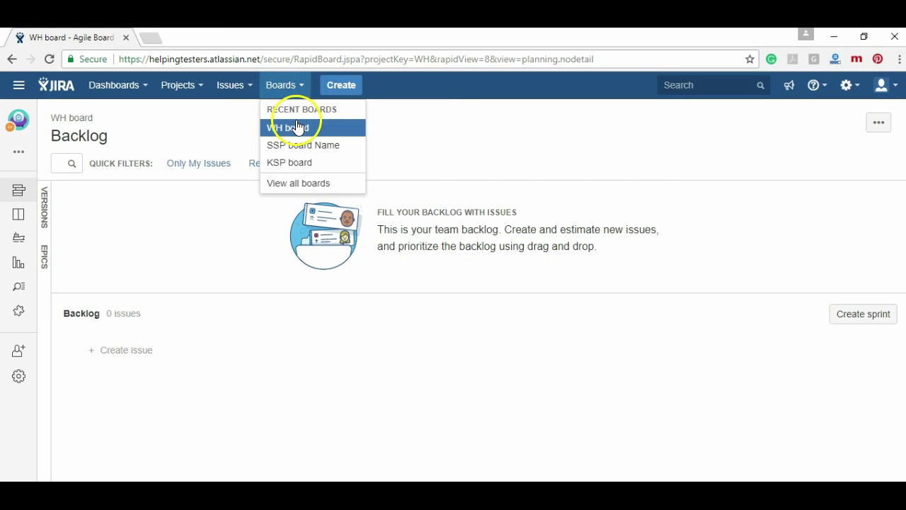
left_click(295, 128)
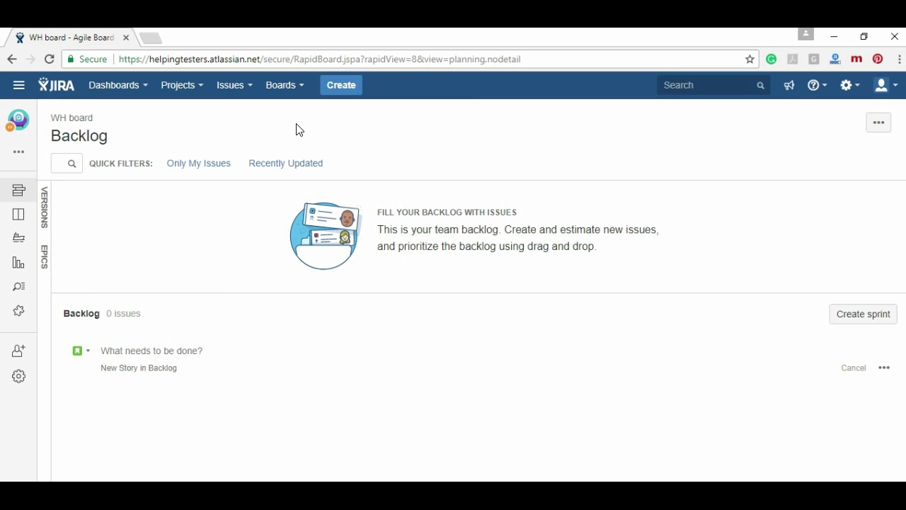
left_click(17, 198)
Add a story to the backlog reading "As a user he can view courses so that he can view them.".
type("As a ")
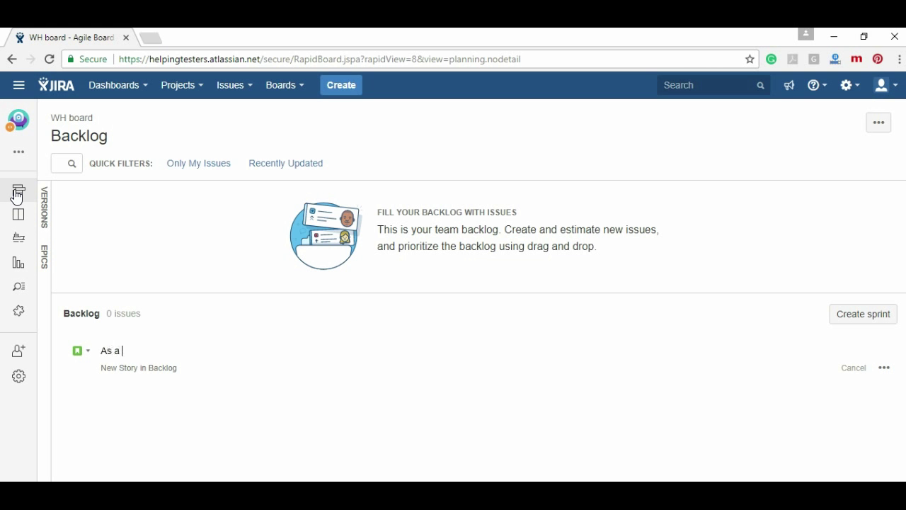
type("user he can view course")
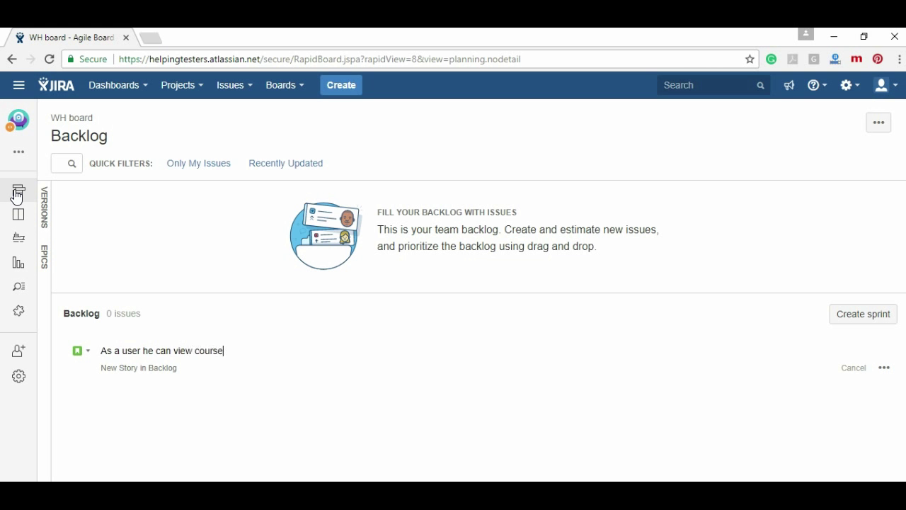
type("s so that he can")
key("BackSpace")
key("BackSpace")
type("an vi")
key("BackSpace")
key("BackSpace")
type("view ")
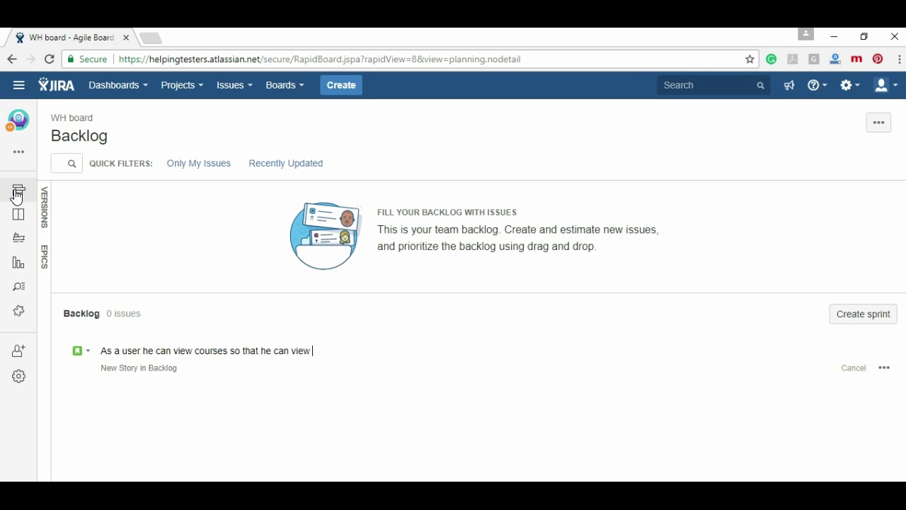
type("them.")
key("Return")
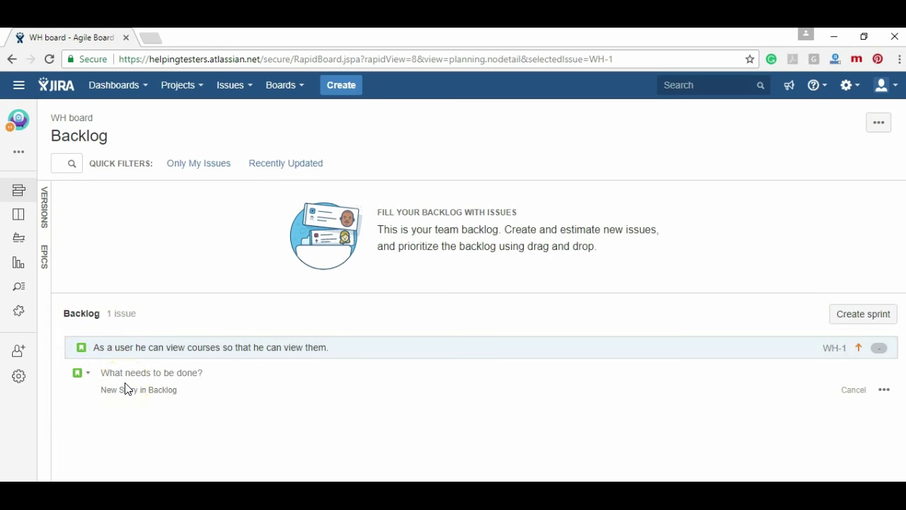
Add a backlog story reading "As a user he can view the contact detils so he can call customer care if required.".
type("As a user he can view the contsc")
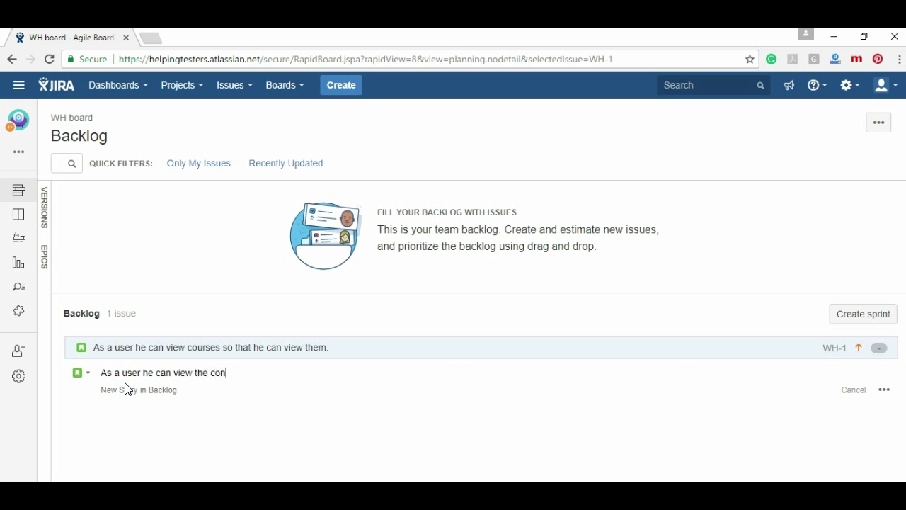
key("BackSpace")
key("BackSpace")
type("act det")
type("ils so ")
type("he can ")
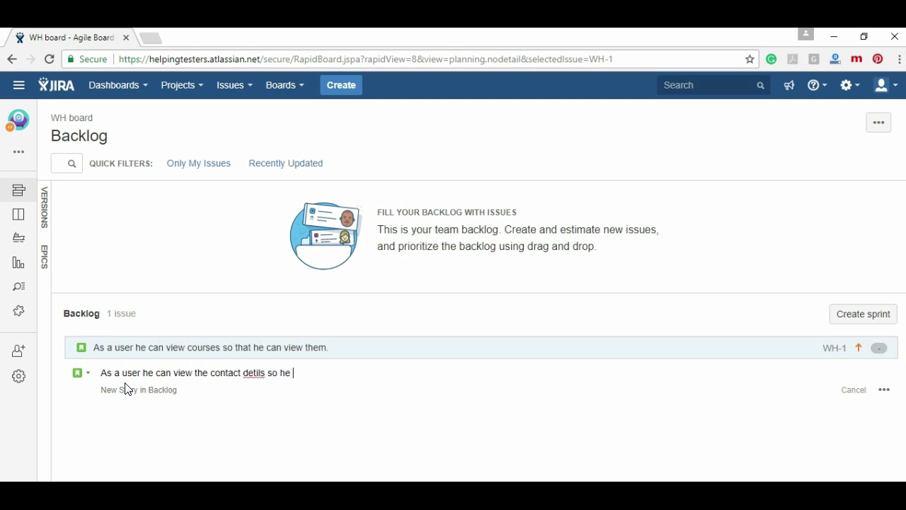
type("call customer care if re")
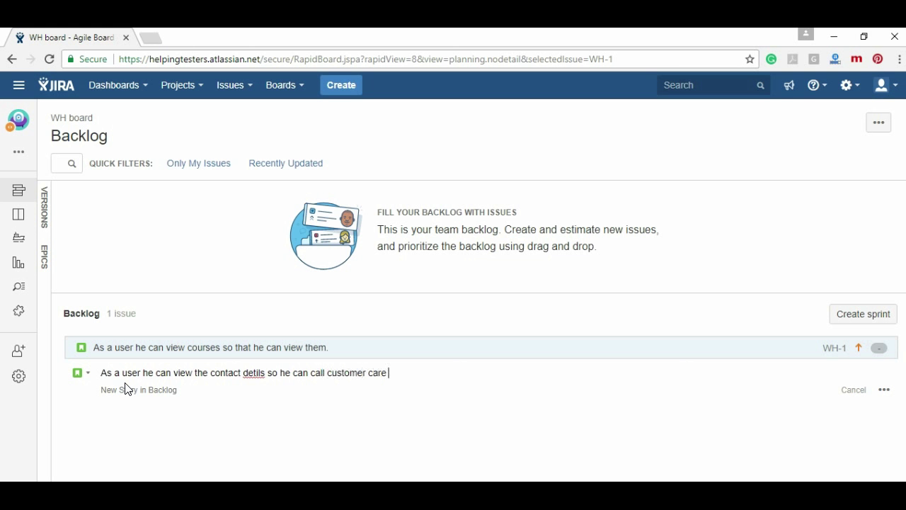
type("quired.")
key("Return")
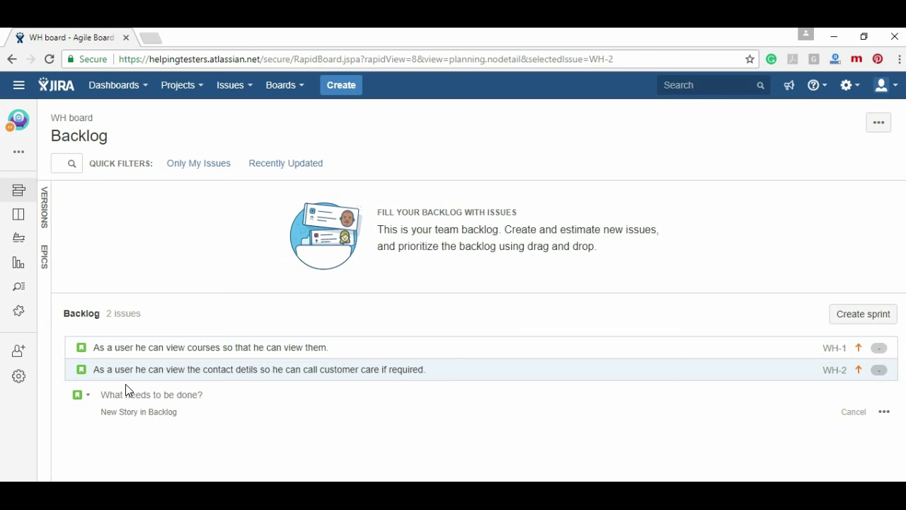
Add two more stories to the backlog, "Story Number - 1" and "Story Number - 2".
left_click(127, 392)
type("Story Number - 1")
key("Return")
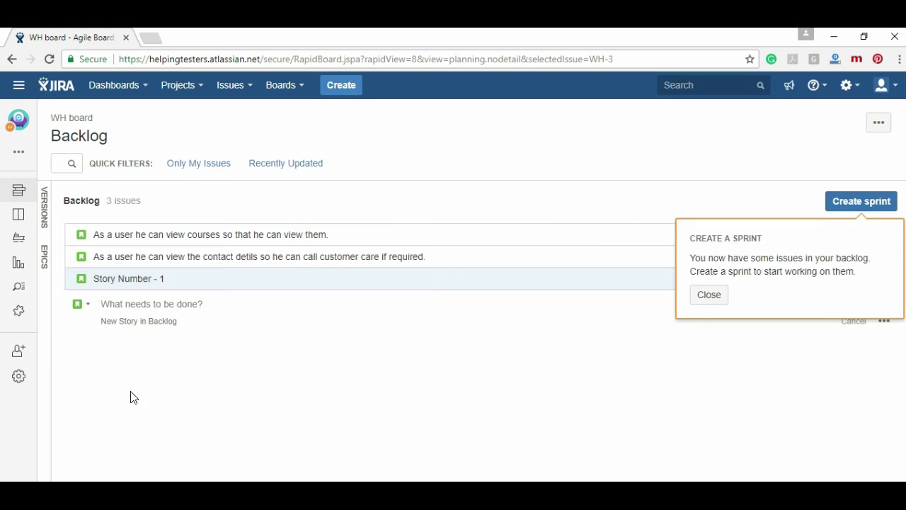
type("Story ")
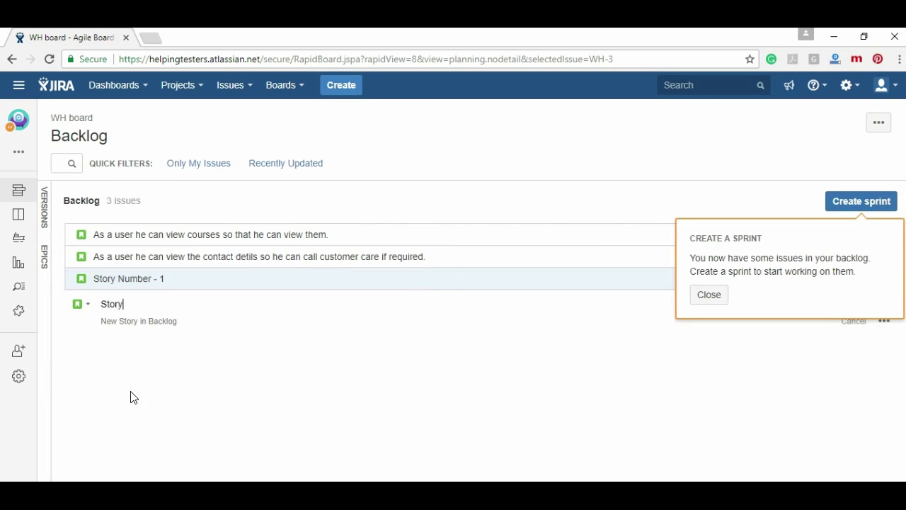
type("Numbe")
key("BackSpace")
type("er - 2")
key("Return")
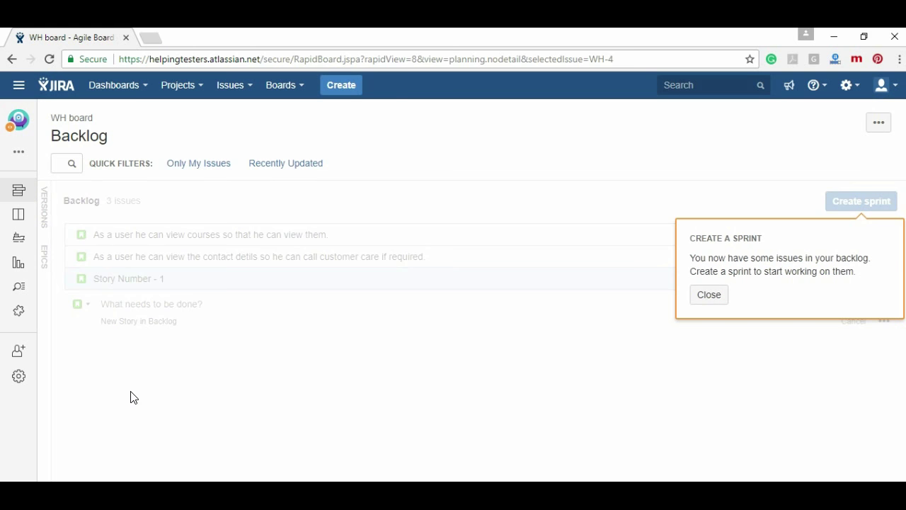
Add the stories "Story Number - 3" and "Story Number - 4" to the backlog.
type("Sto")
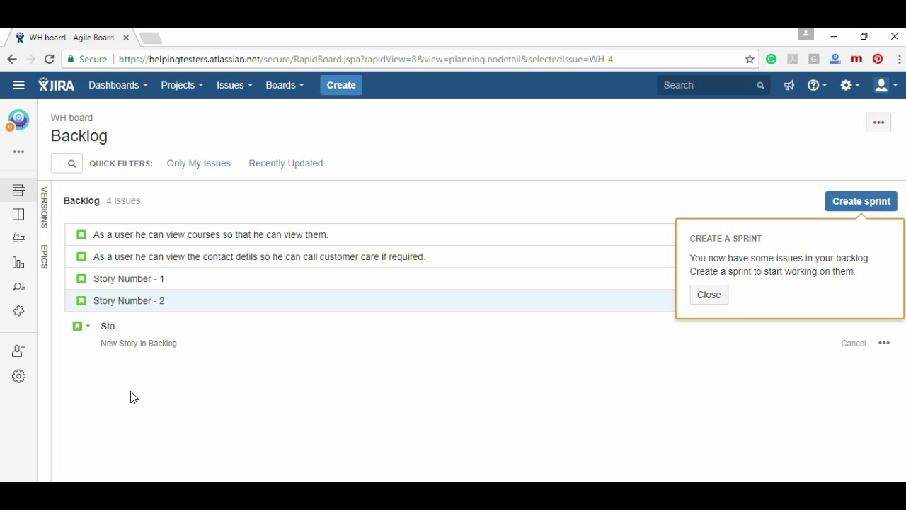
type("ry Number -3")
key("Return")
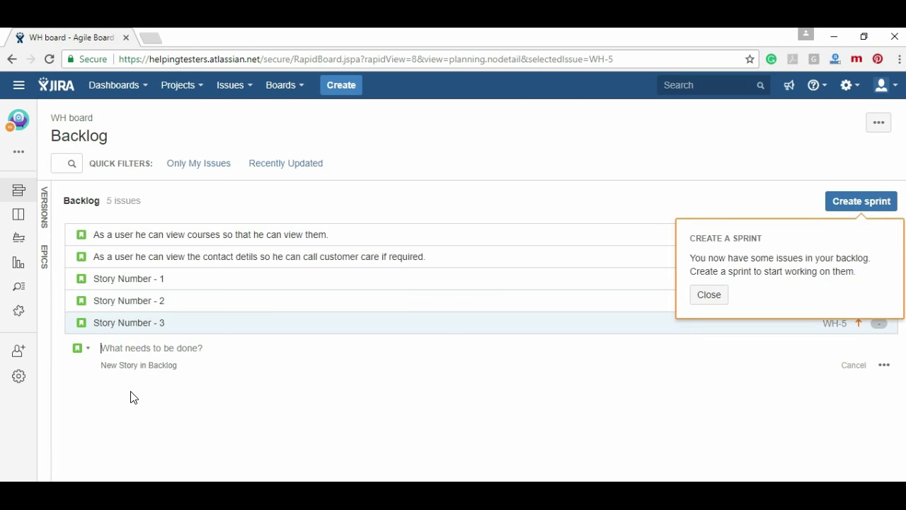
type("St")
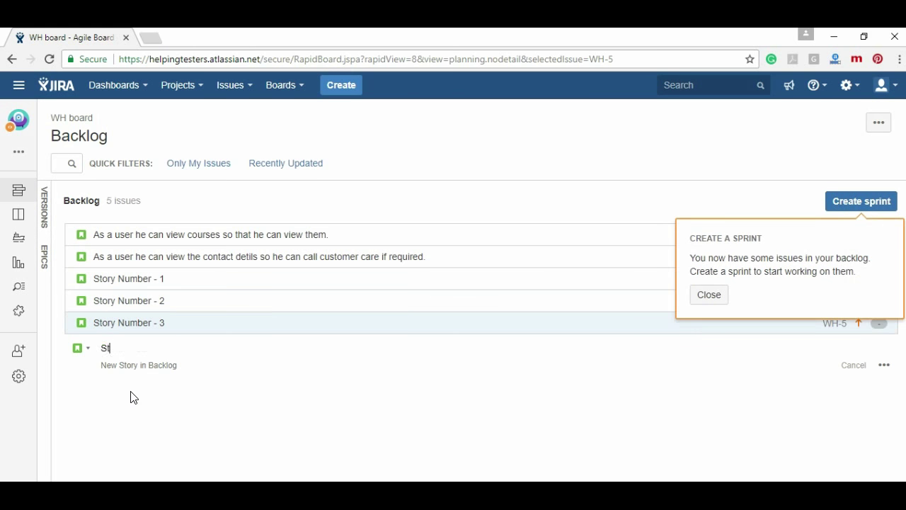
type("ory Number - 4")
key("Return")
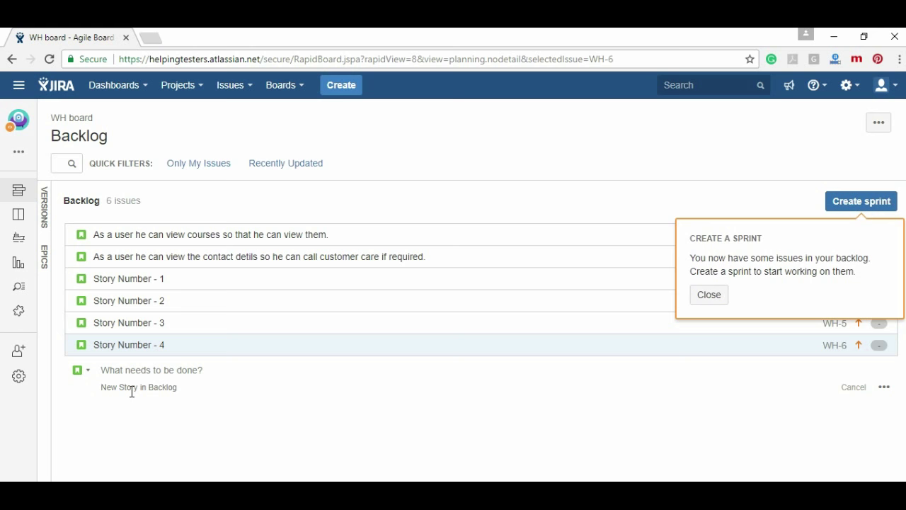
Add an issue of type Task to the backlog named "Integrate contact page to Home screen".
left_click(80, 370)
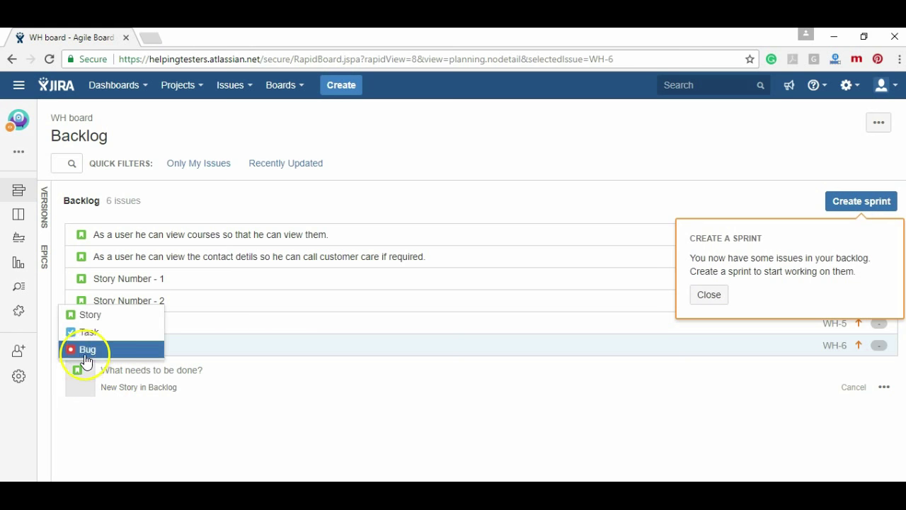
left_click(85, 332)
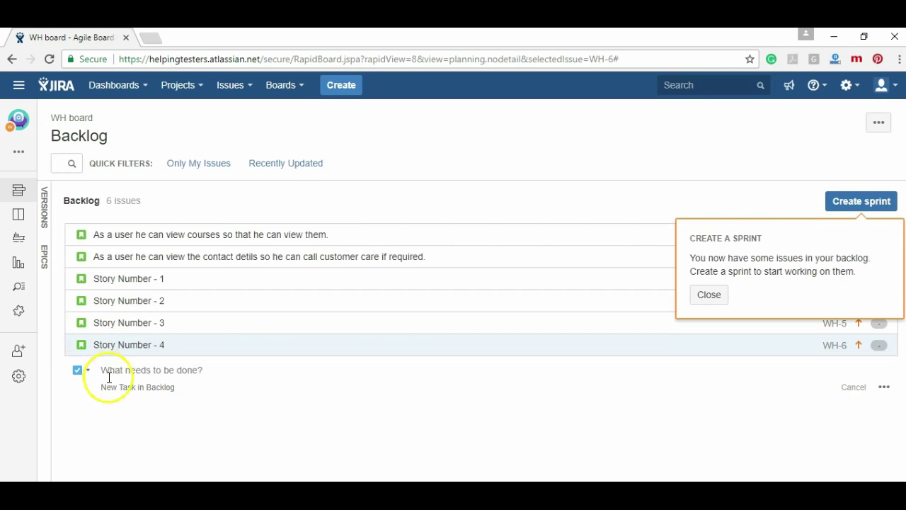
left_click(108, 370)
type("Integrate")
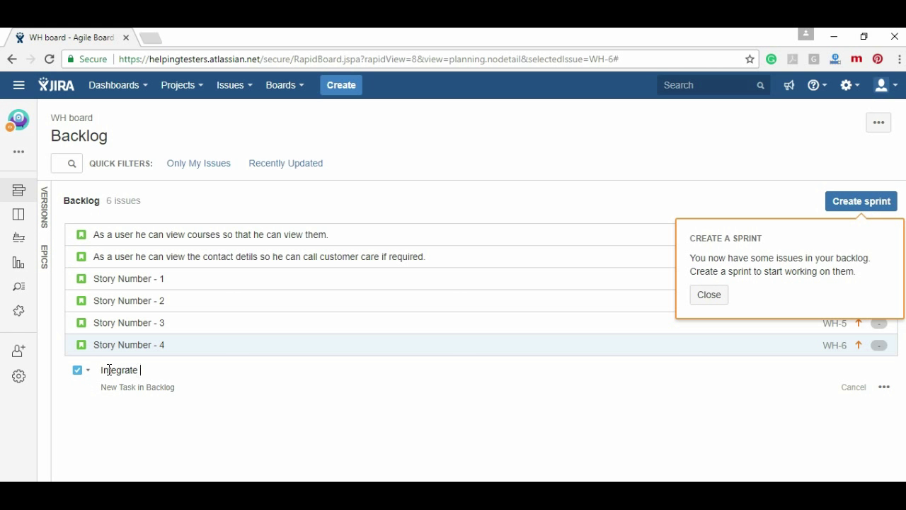
type(" contct page to Home screen")
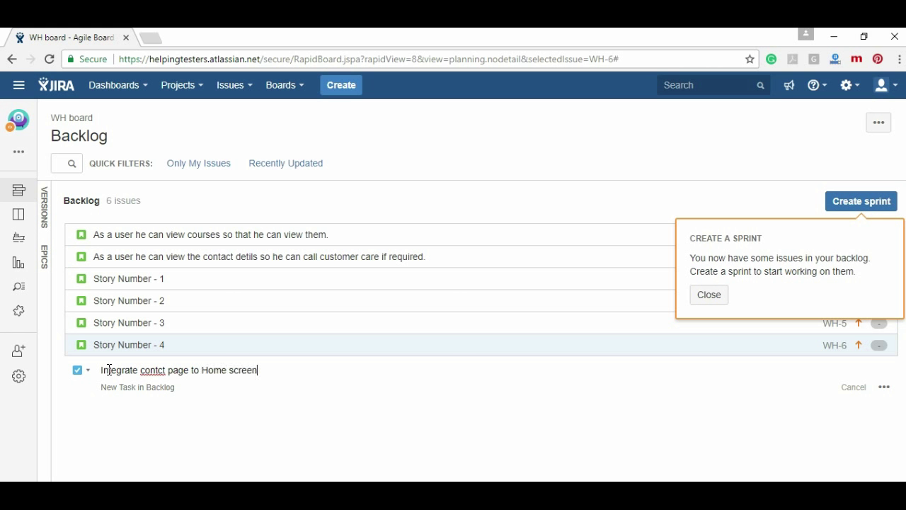
key("Left")
key("Left")
key("Left")
key("Left")
key("Left")
key("Left")
key("Left")
key("Left")
key("Left")
key("Left")
key("Left")
key("Left")
key("Left")
key("Left")
key("Left")
key("Left")
key("Left")
key("Left")
key("Left")
key("Left")
type("a")
key("Return")
Add another issue of type Task to the backlog named "Task Number - 1".
left_click(97, 371)
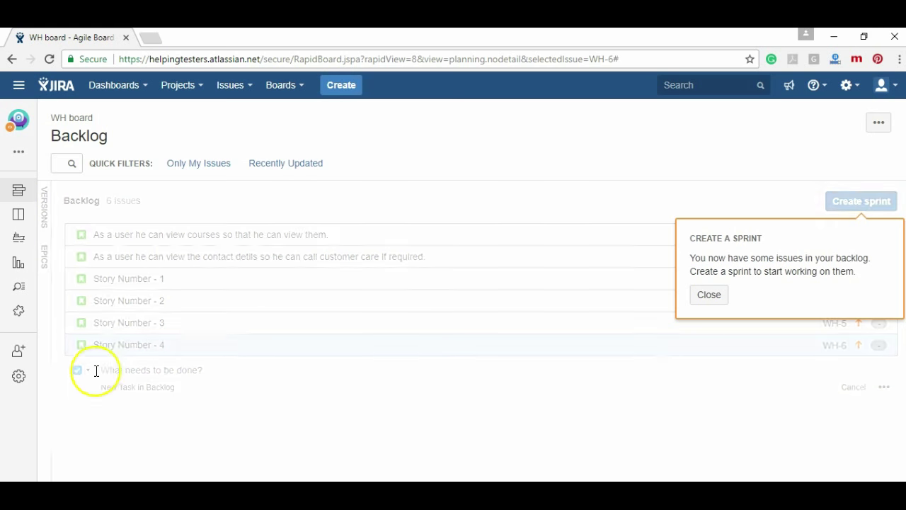
left_click(89, 391)
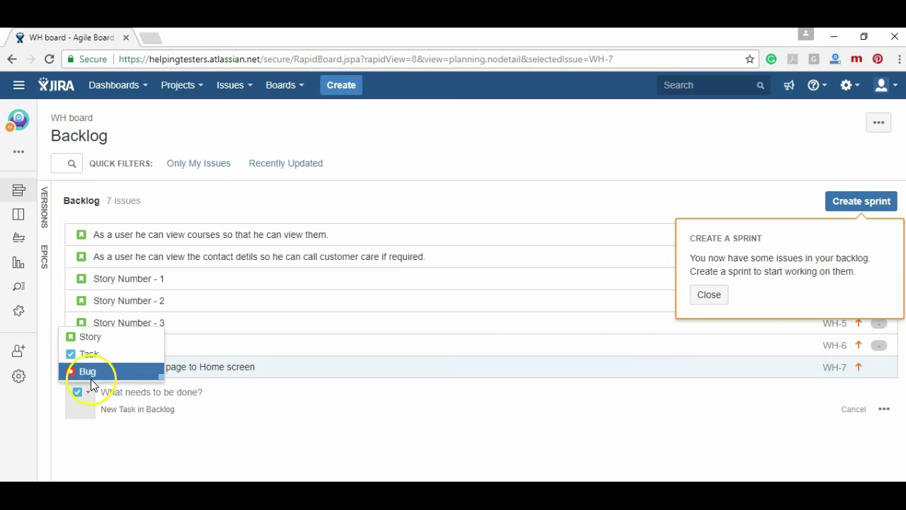
left_click(89, 354)
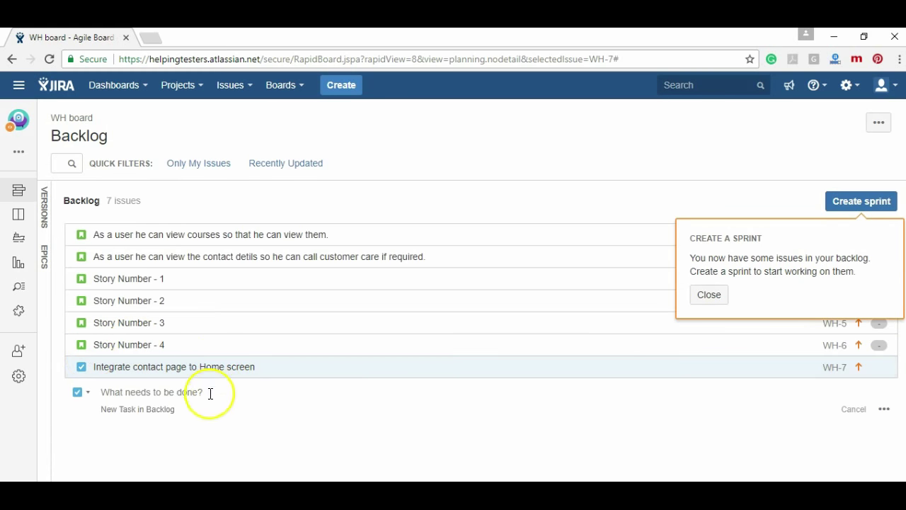
type("T")
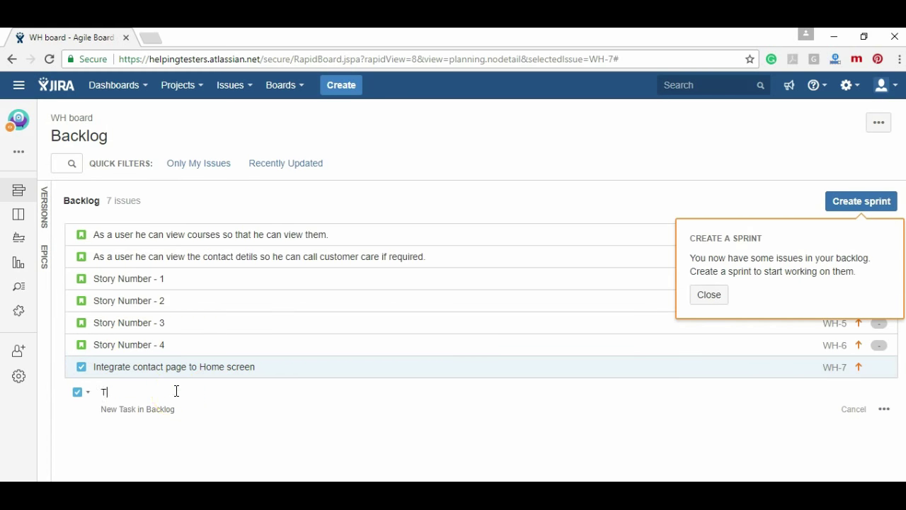
type("ask Number - 1")
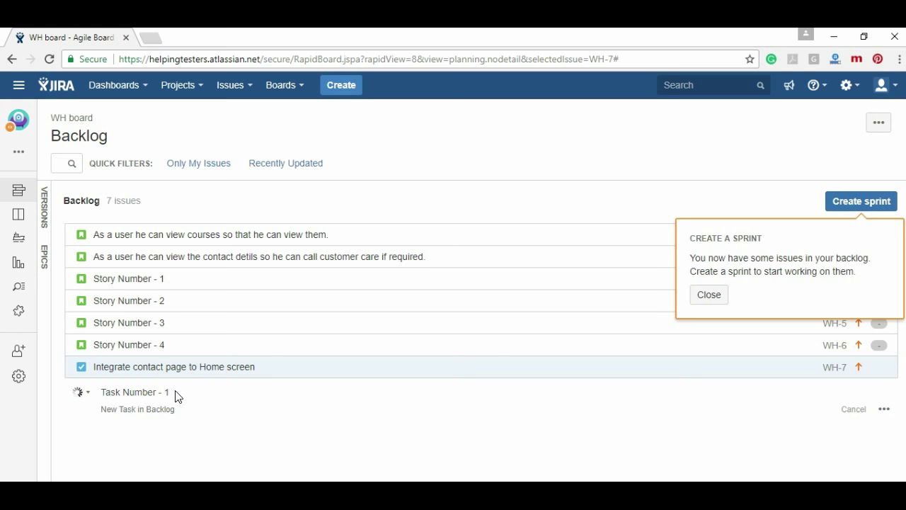
key("Return")
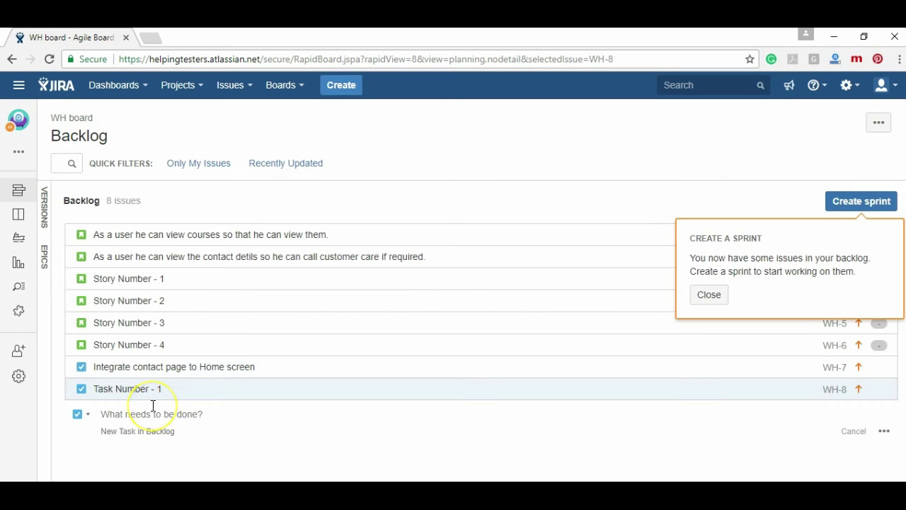
Add two more Task issues to the backlog, "Task Number - 2" and "Task Number - 3".
type("Task Nu")
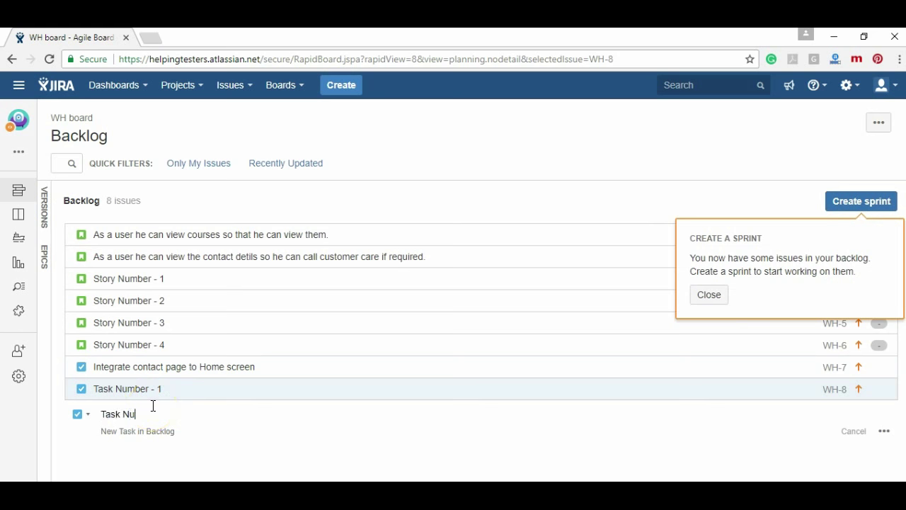
type("mber - 2")
key("Return")
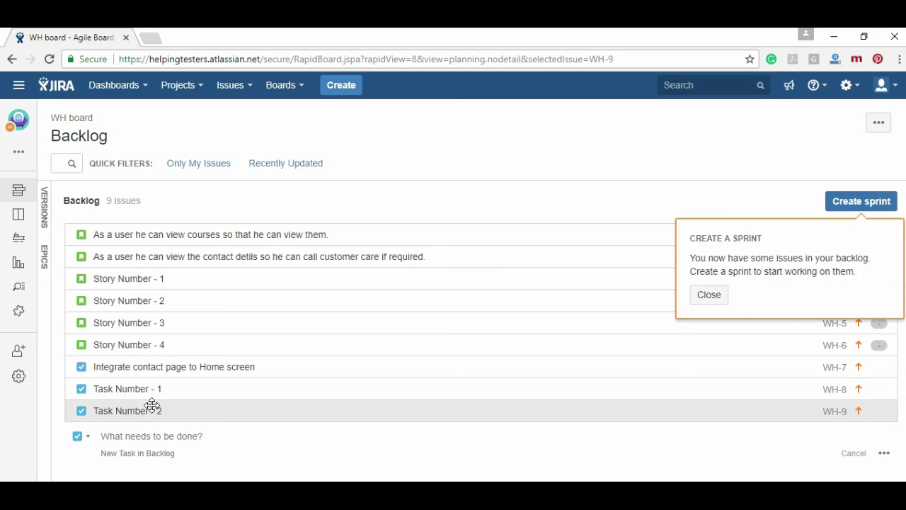
type("Task Num")
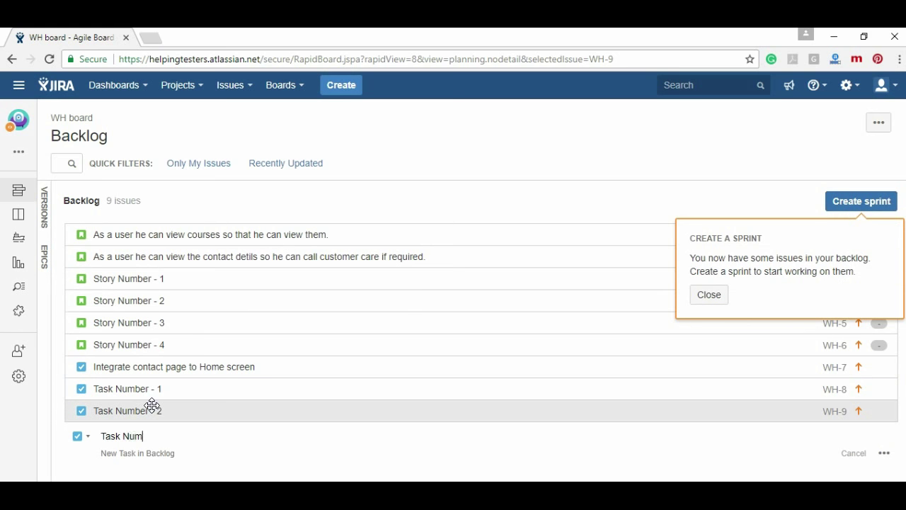
type("ber - 3")
key("Return")
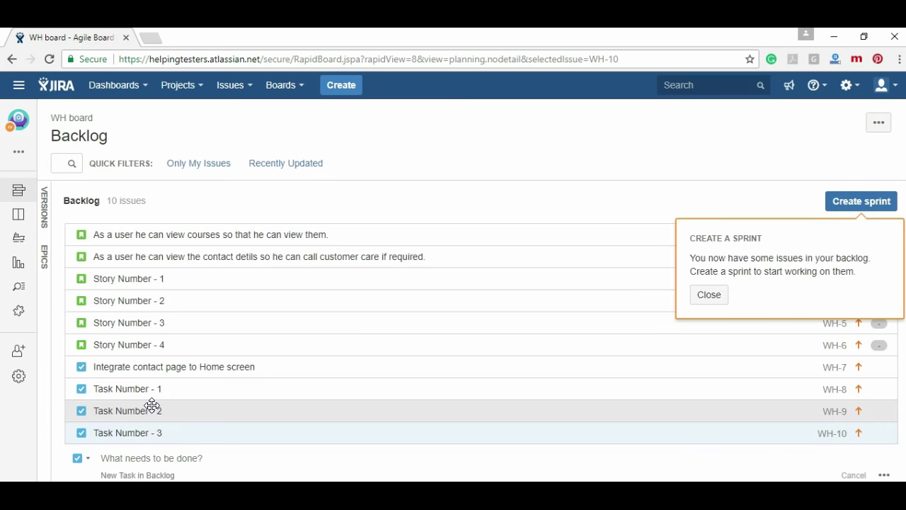
Add a further Task issue to the backlog named "Task Number - 4" and view the available issue types.
type("Task Num")
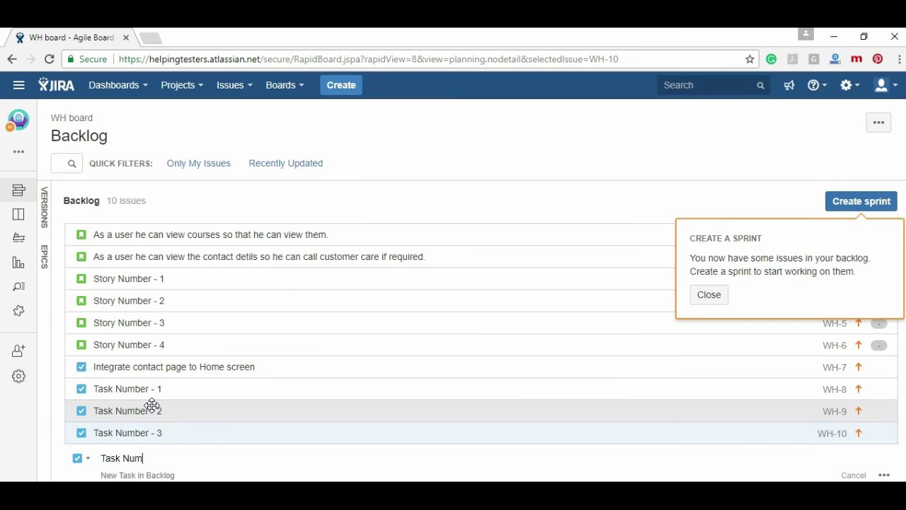
type("ber - 4")
key("Return")
left_click(80, 479)
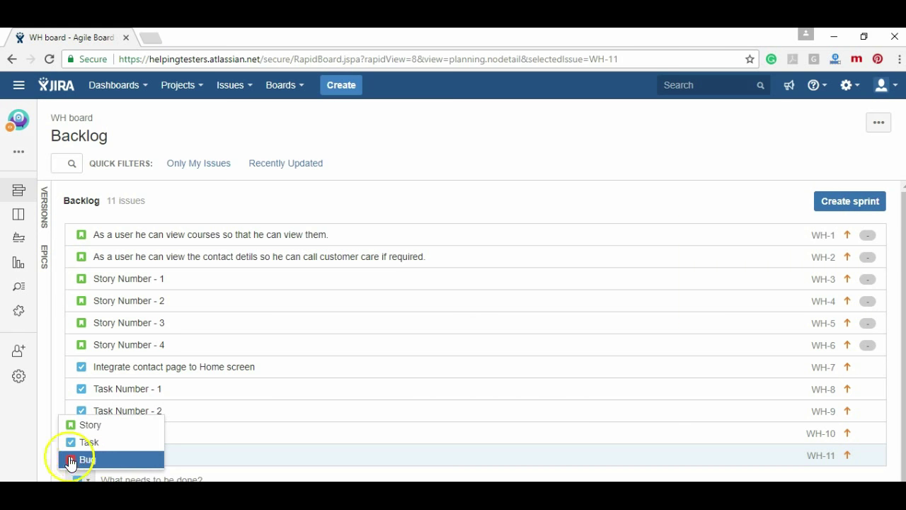
left_click(45, 459)
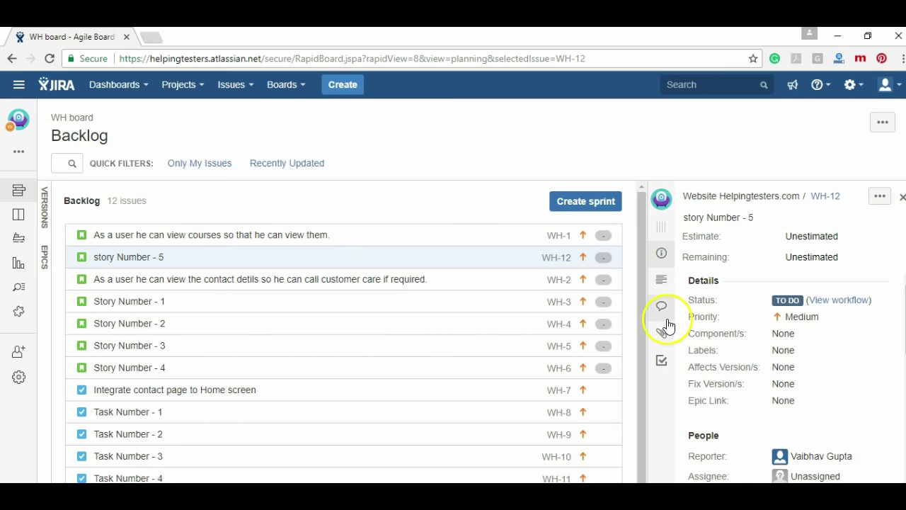
Create a Story in the Website Helpingtesters.com project with the summary "story Number - 6", using the full issue form.
scroll(645, 324, "down", 1)
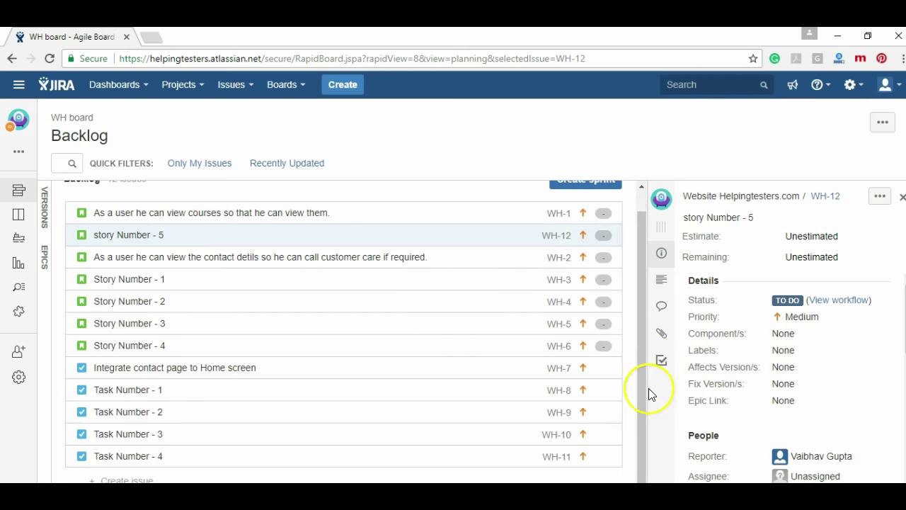
left_click(329, 81)
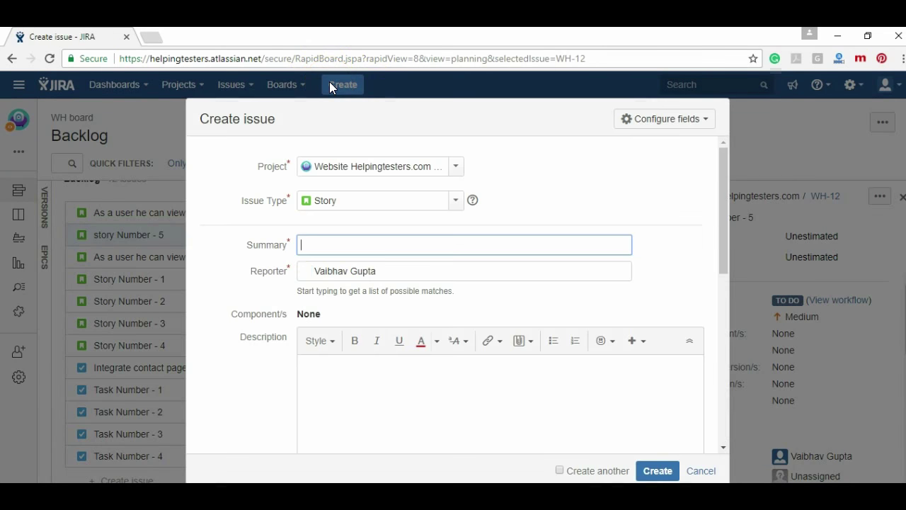
left_click(348, 245)
type("St")
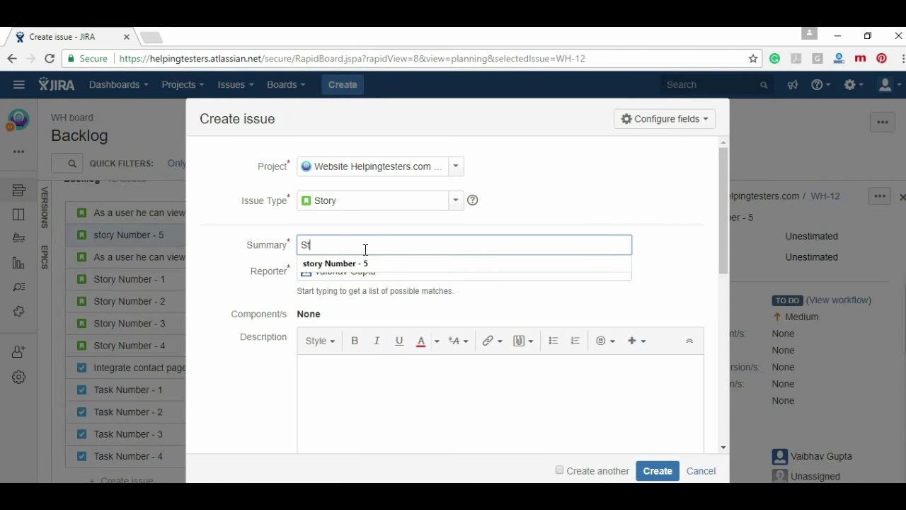
key("Down")
key("Up")
key("Down")
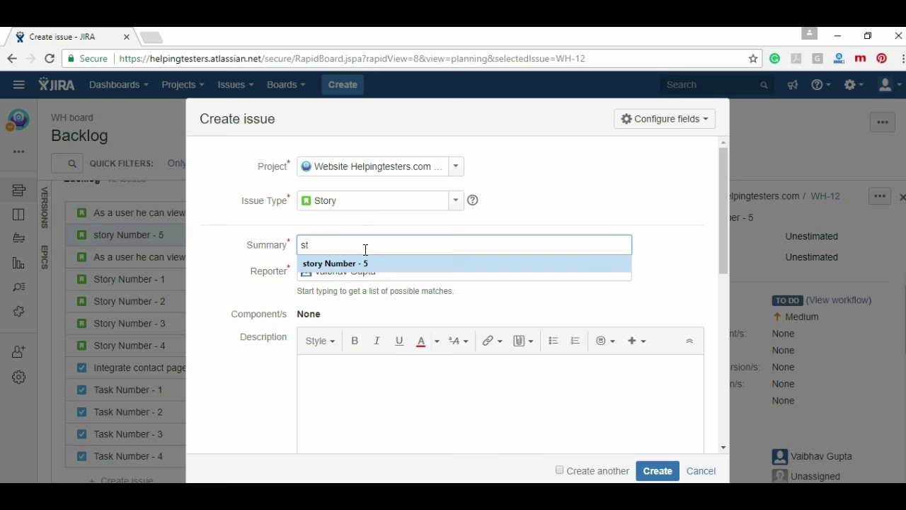
key("BackSpace")
type("6")
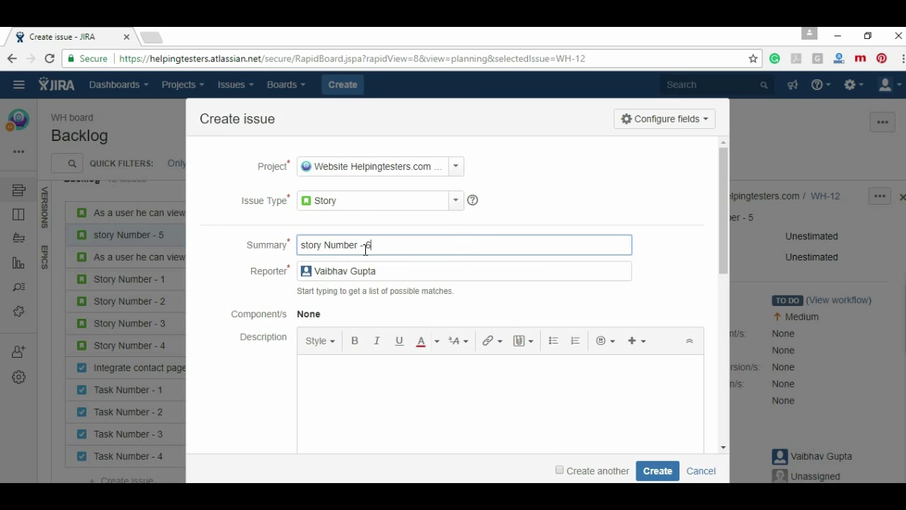
left_click(657, 471)
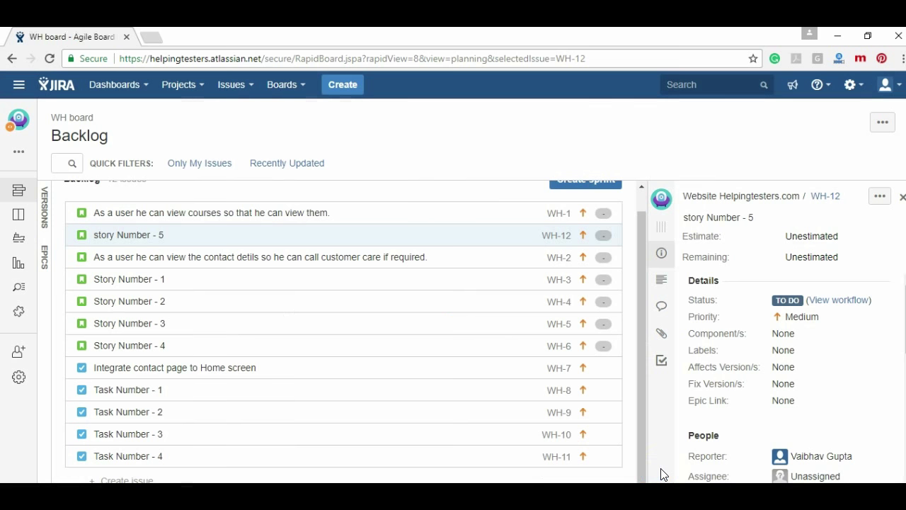
Open "story Number - 6" in a separate browser tab and review the fields on its edit form without saving.
left_click(330, 259)
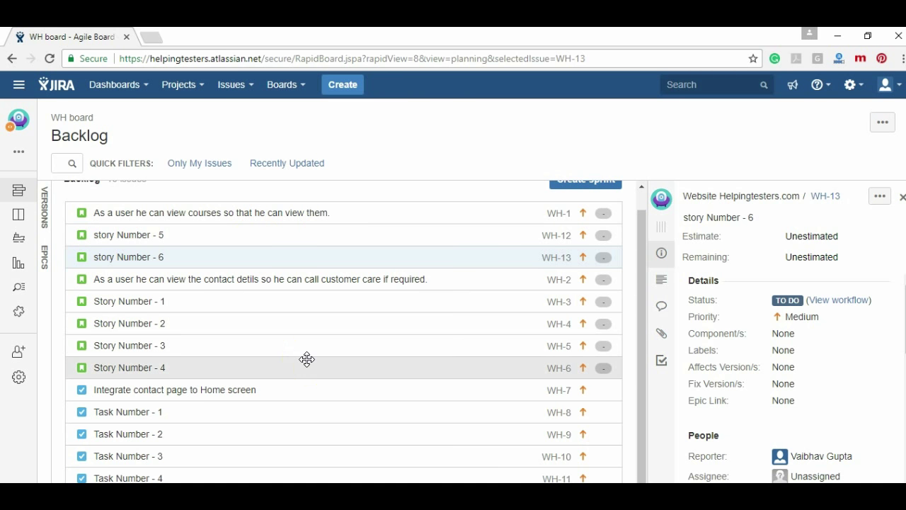
right_click(828, 204)
left_click(827, 207)
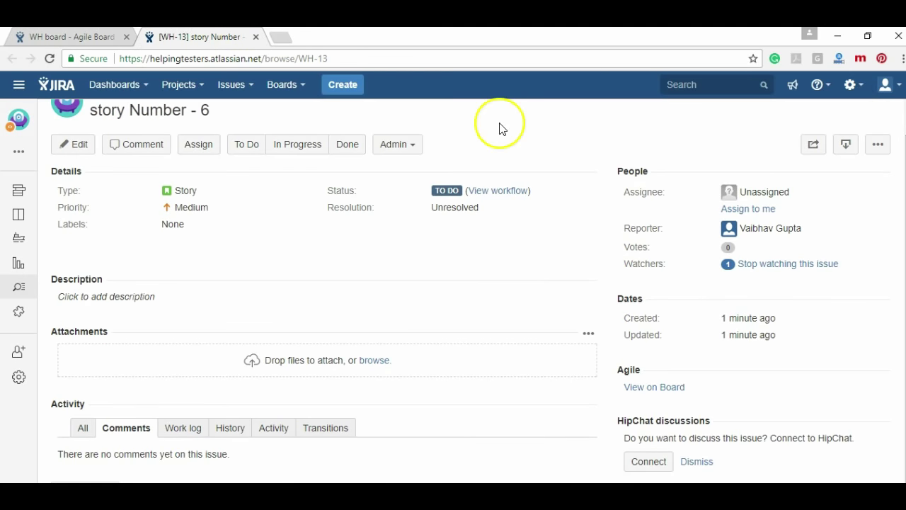
left_click(75, 144)
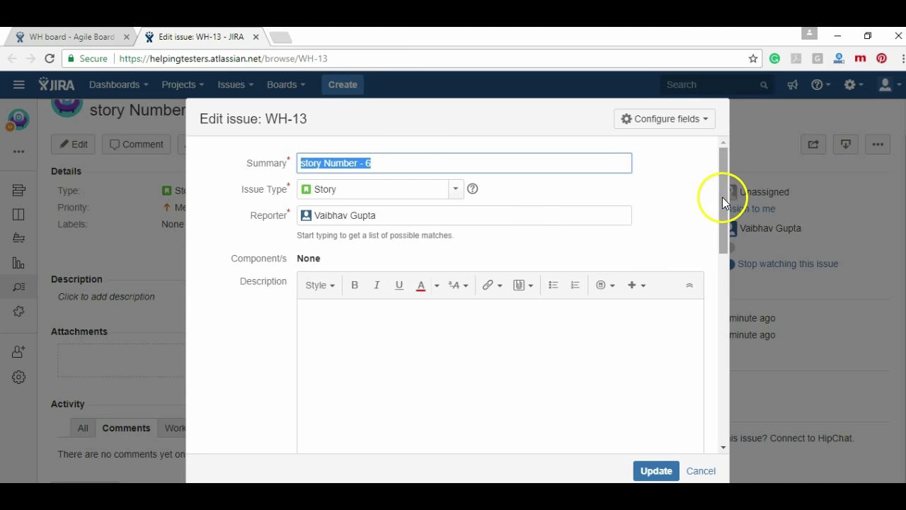
left_click_drag(722, 197, 719, 410)
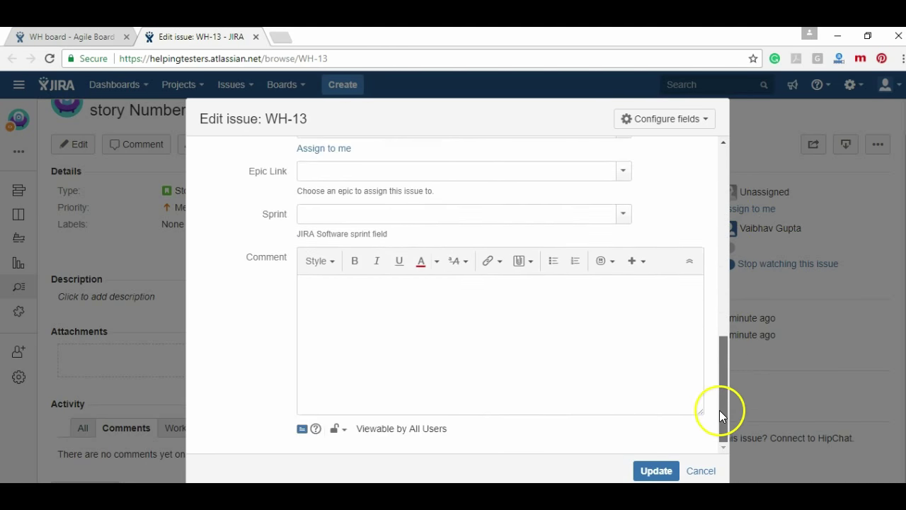
left_click(701, 470)
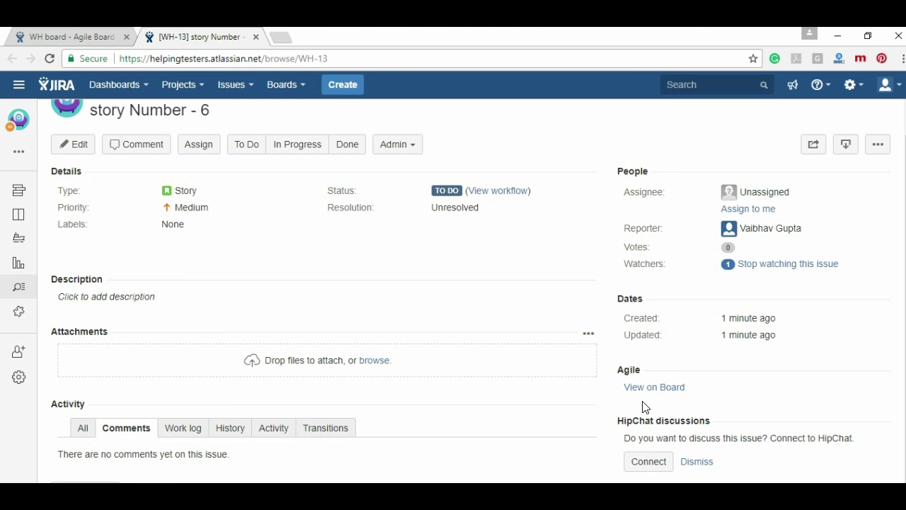
Look up the Time Tracking field from the new-issue form's field configuration and open the configuration of the related issue screen.
left_click(343, 85)
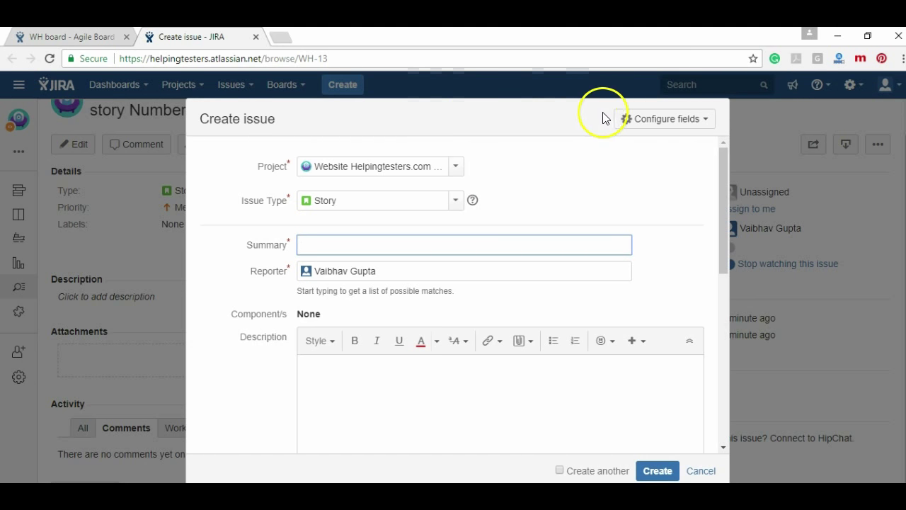
left_click(653, 120)
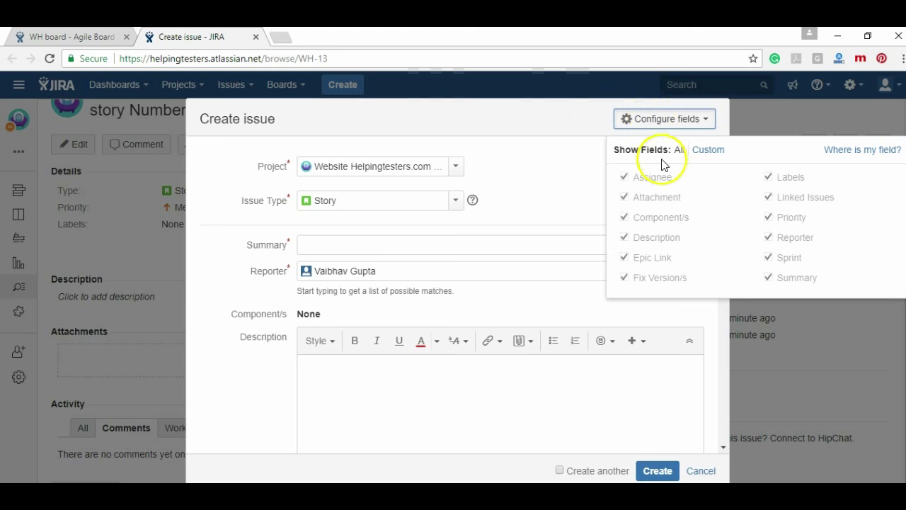
left_click(855, 153)
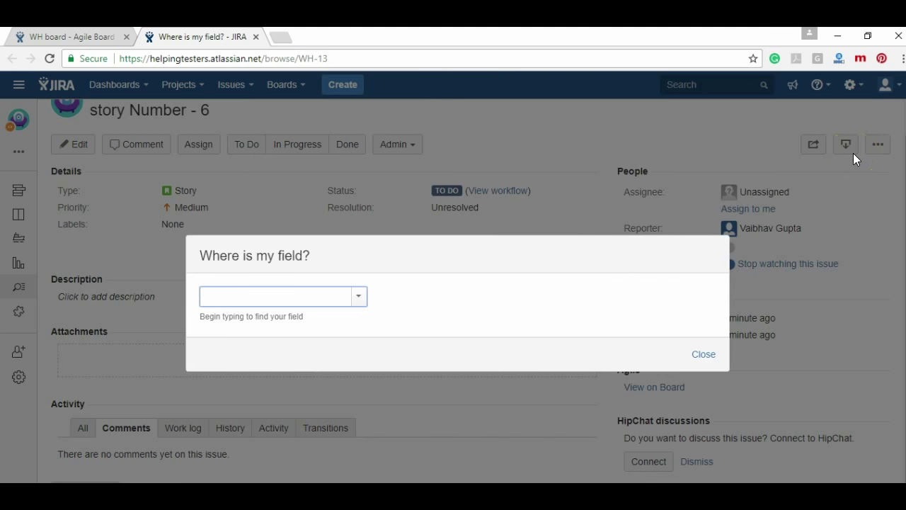
type("ti")
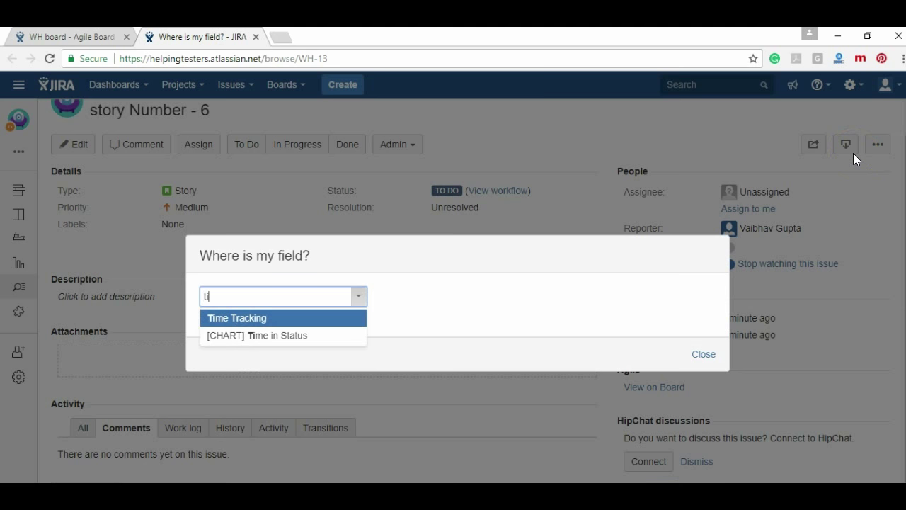
left_click(240, 318)
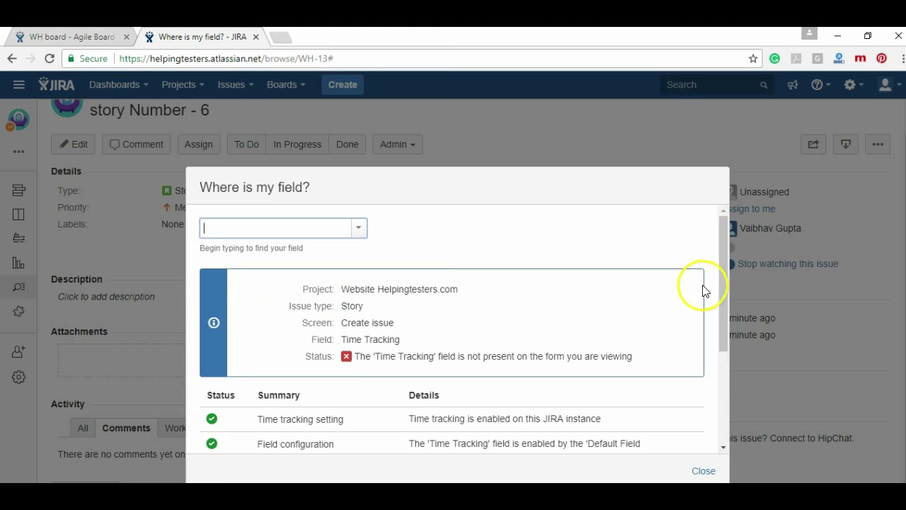
left_click_drag(725, 286, 714, 372)
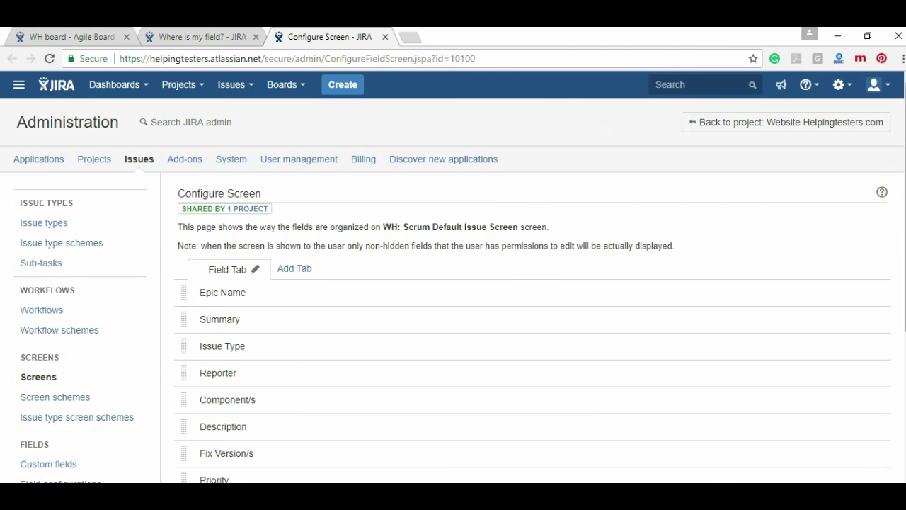
Add the Time Tracking field to the WH: Scrum Default Issue Screen.
scroll(453, 277, "down", 5)
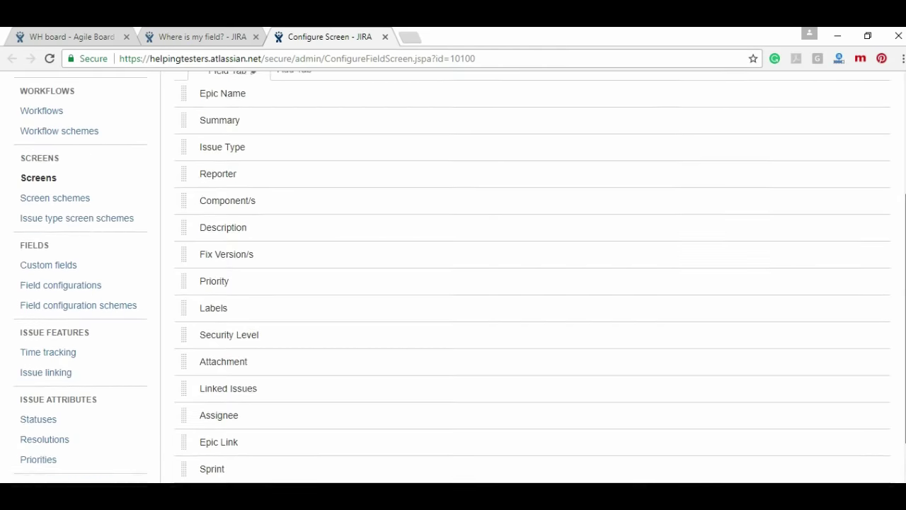
scroll(892, 283, "down", 2)
scroll(892, 283, "up", 4)
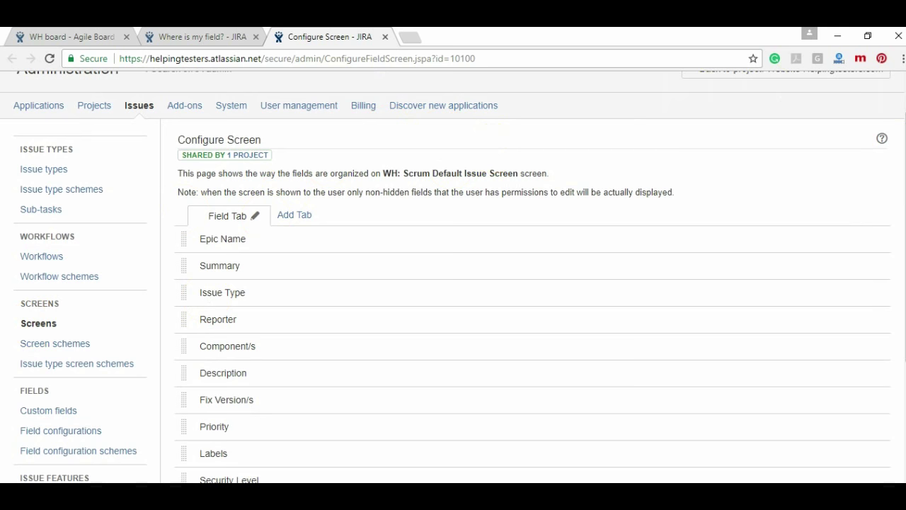
scroll(751, 306, "down", 4)
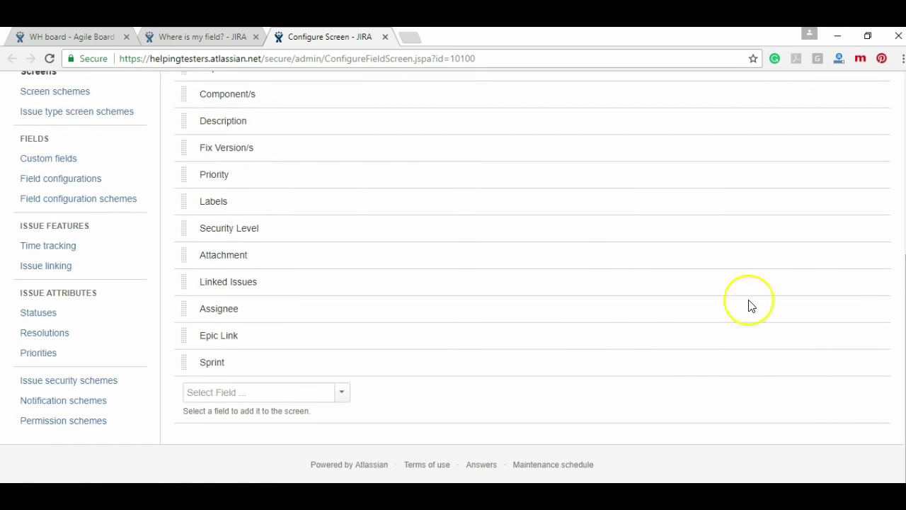
left_click(283, 391)
type("ti")
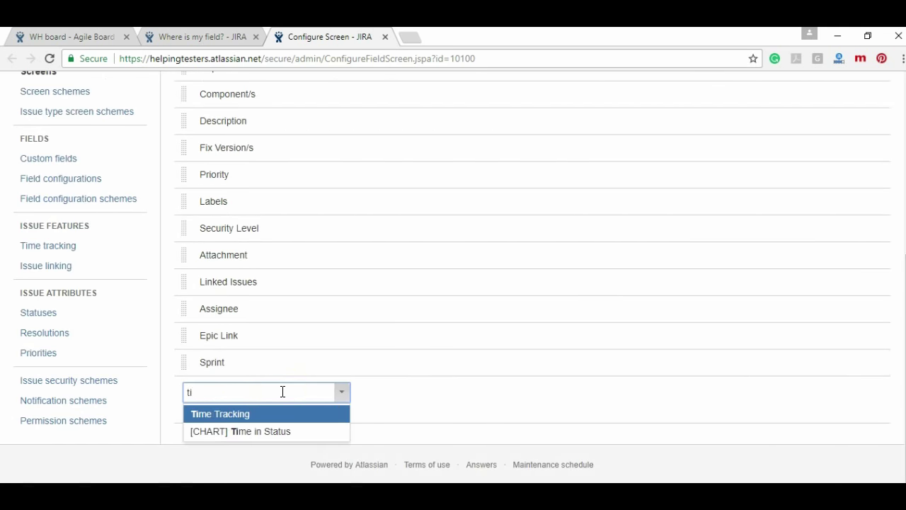
key("Return")
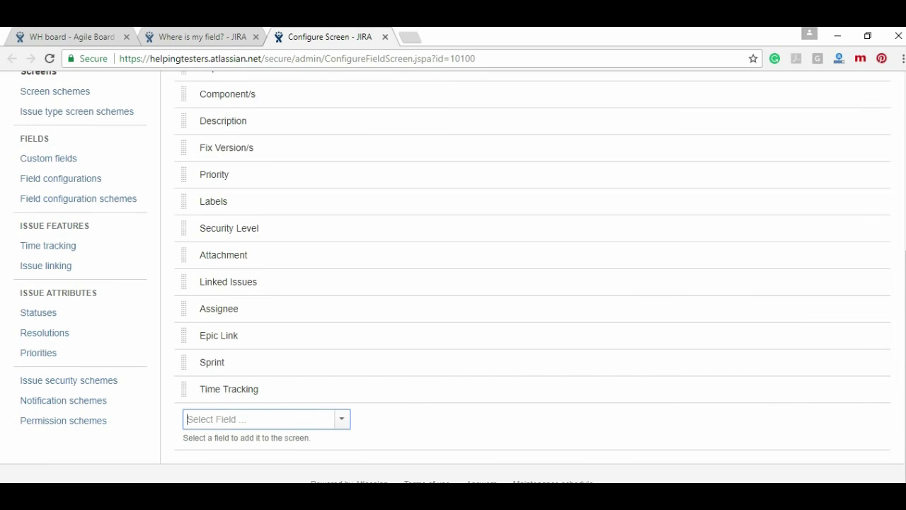
Check a new Story form for the Original Estimate and Remaining Estimate fields, then return to the backlog by closing the extra browser tabs.
scroll(453, 276, "up", 5)
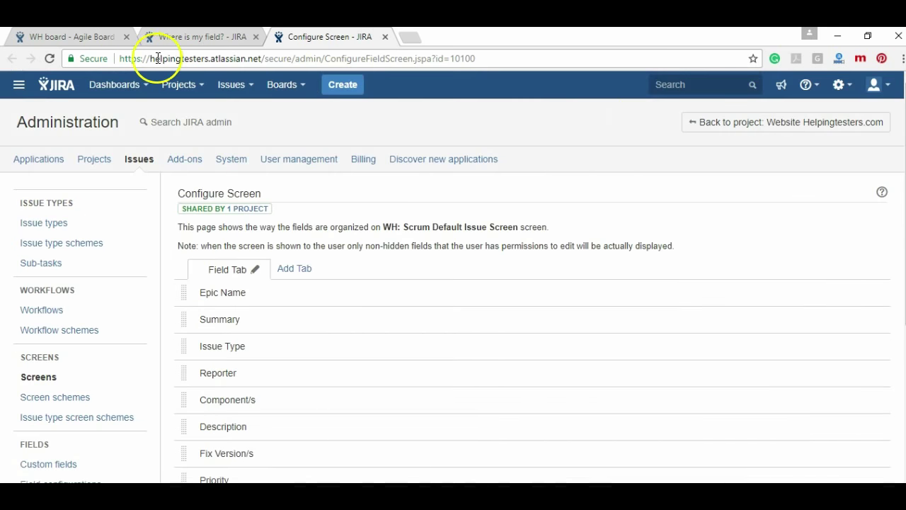
left_click(332, 85)
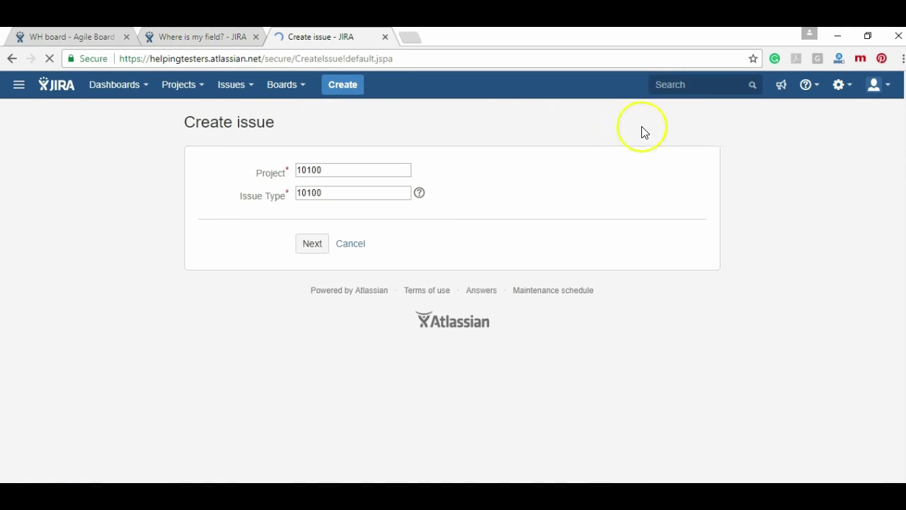
left_click(311, 252)
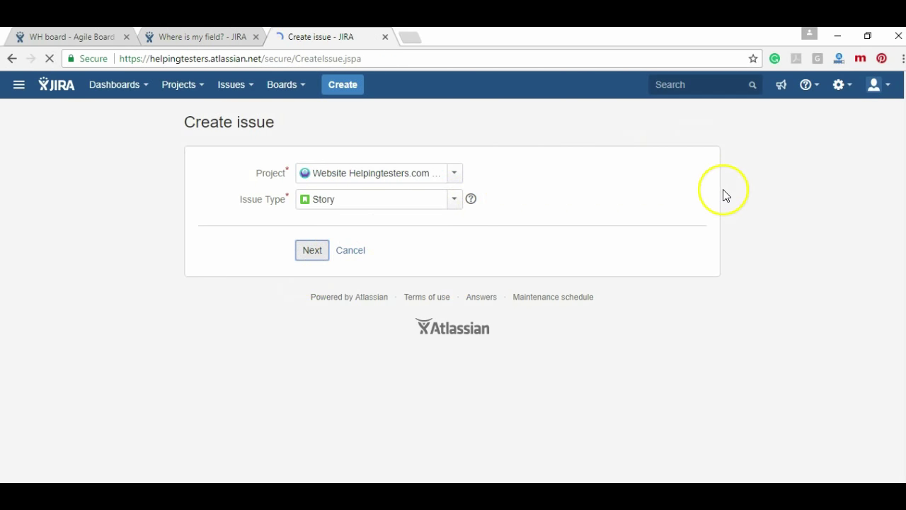
scroll(722, 192, "down", 3)
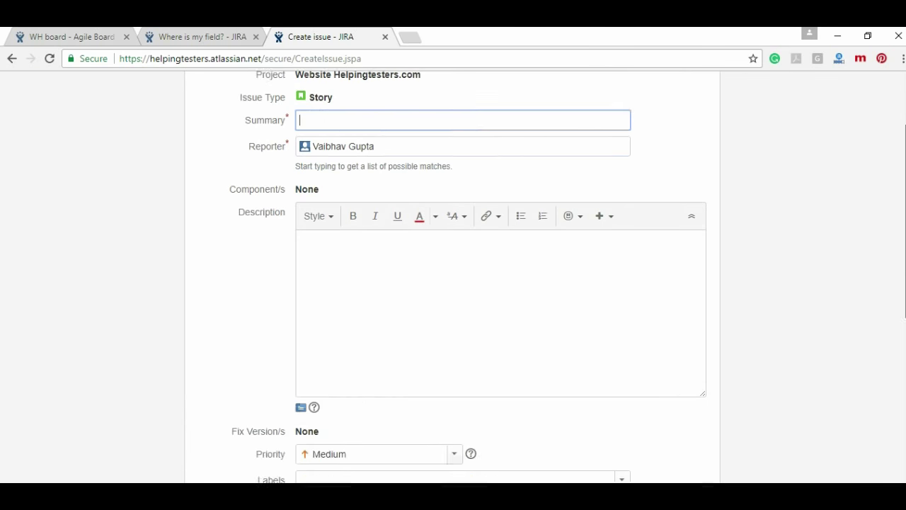
scroll(454, 283, "down", 4)
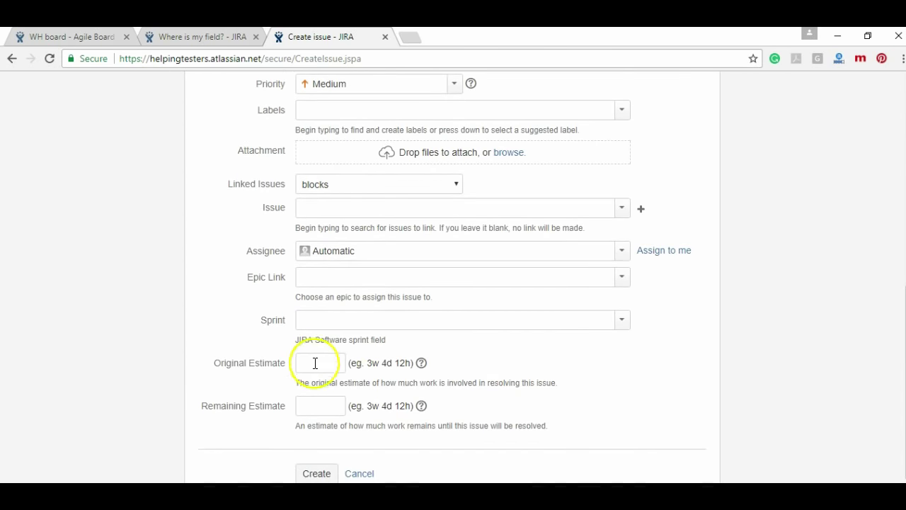
left_click(386, 37)
left_click(256, 37)
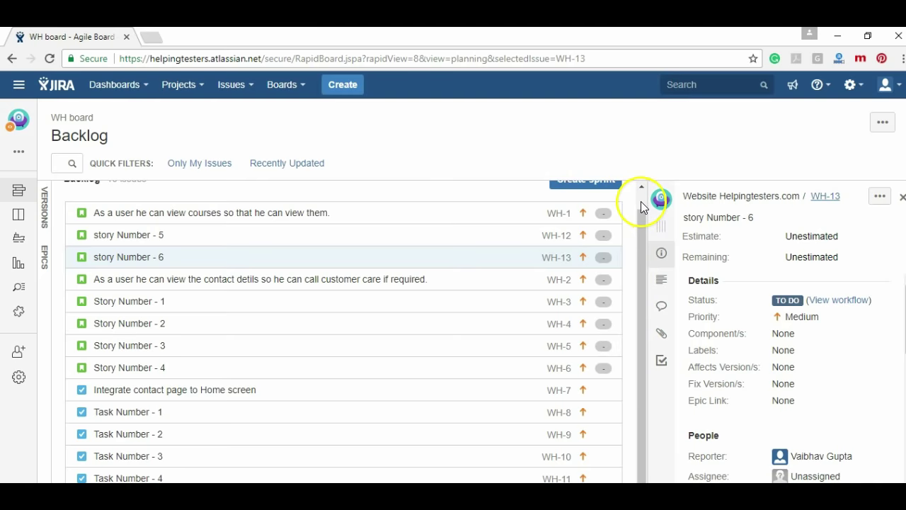
Set the story points estimate of the story "As a user he can view courses so that he can view them." to 4.
scroll(641, 202, "up", 1)
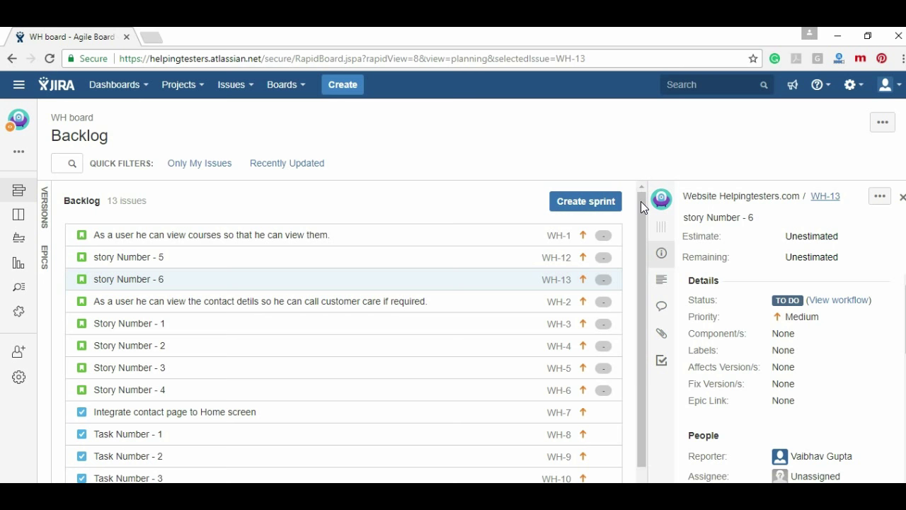
left_click(422, 227)
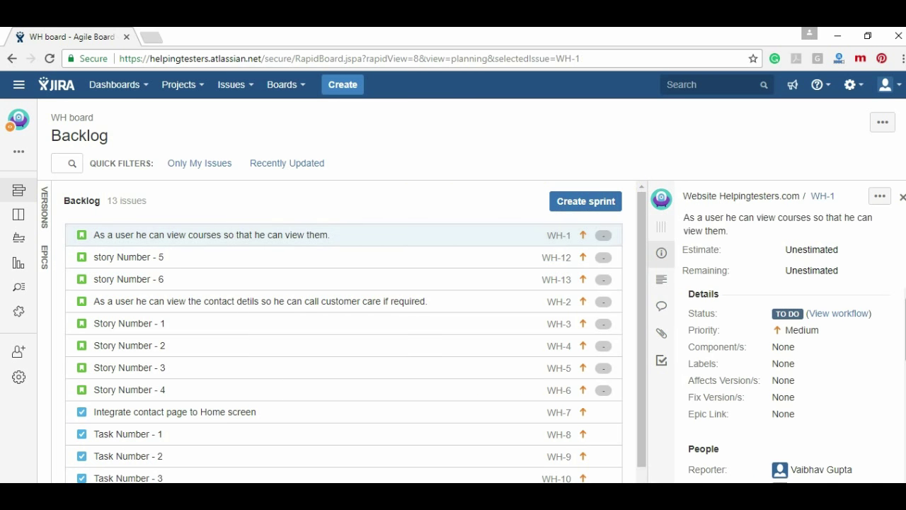
scroll(779, 375, "down", 3)
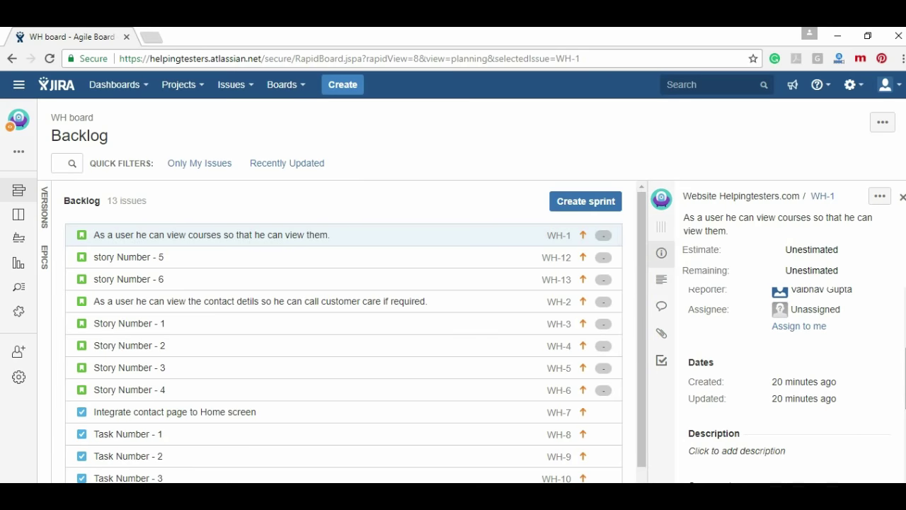
scroll(779, 376, "down", 2)
left_click(802, 252)
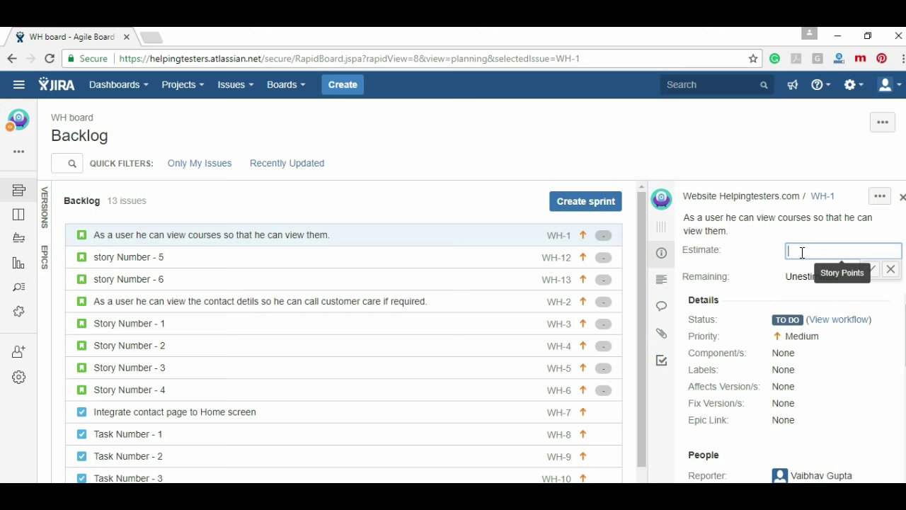
left_click(347, 246)
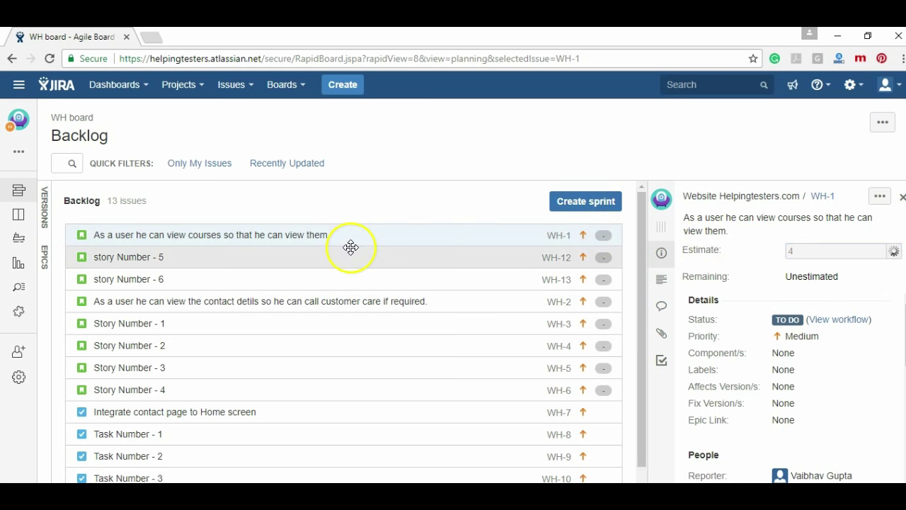
Set the story points estimate of "story Number - 5" to 12 and of "story Number - 6" to 10.
left_click(319, 256)
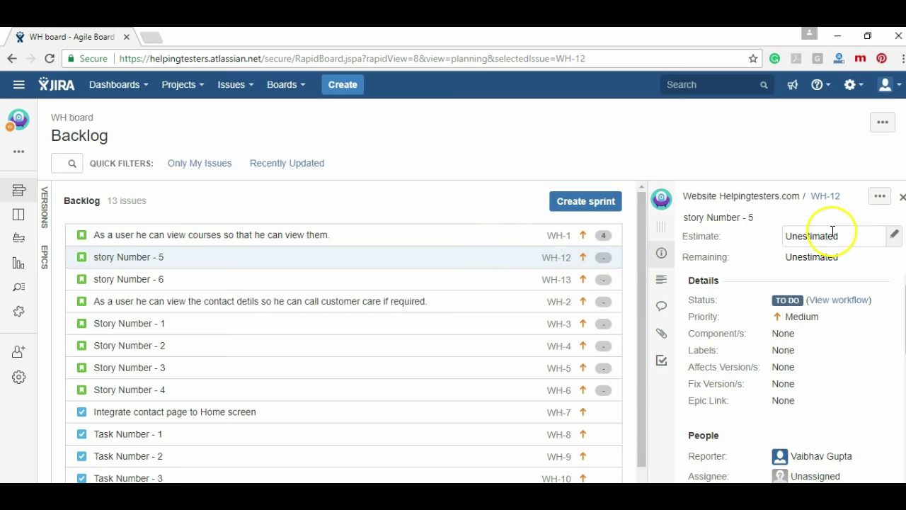
left_click(830, 234)
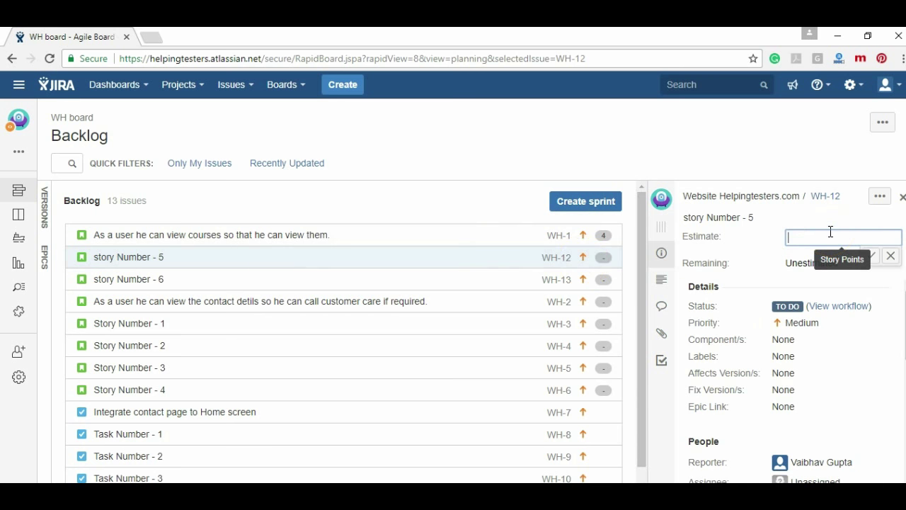
type("12")
key("Return")
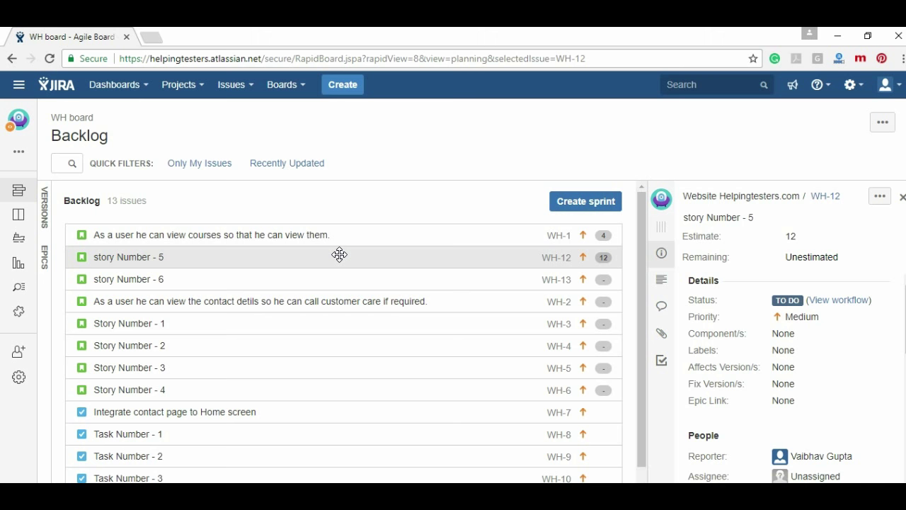
left_click(339, 279)
left_click(817, 236)
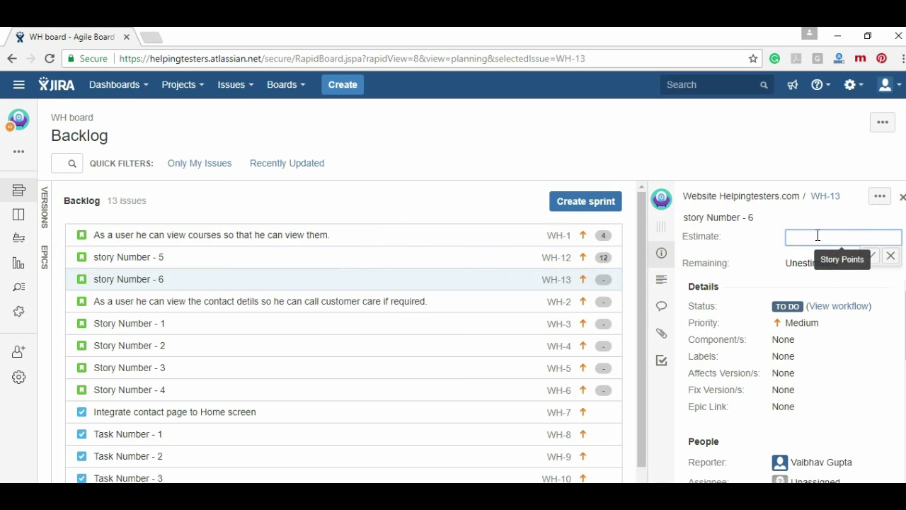
type("30")
key("Return")
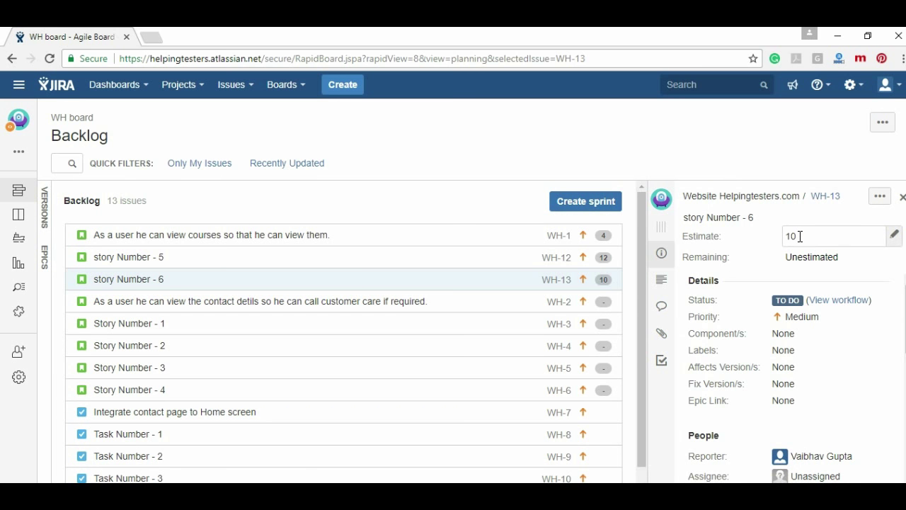
Set the story points estimate of the contact details story WH-2 to 4 and of "Story Number - 1" to 2.
left_click(246, 295)
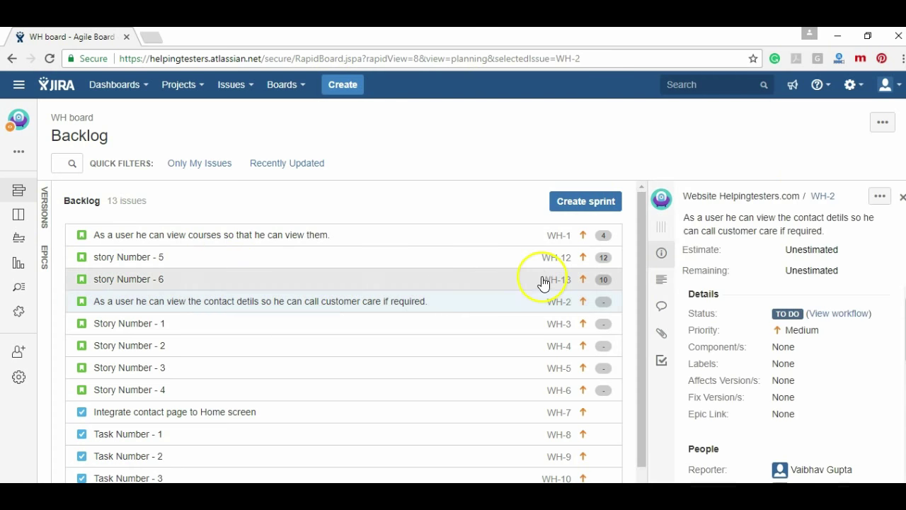
left_click(791, 249)
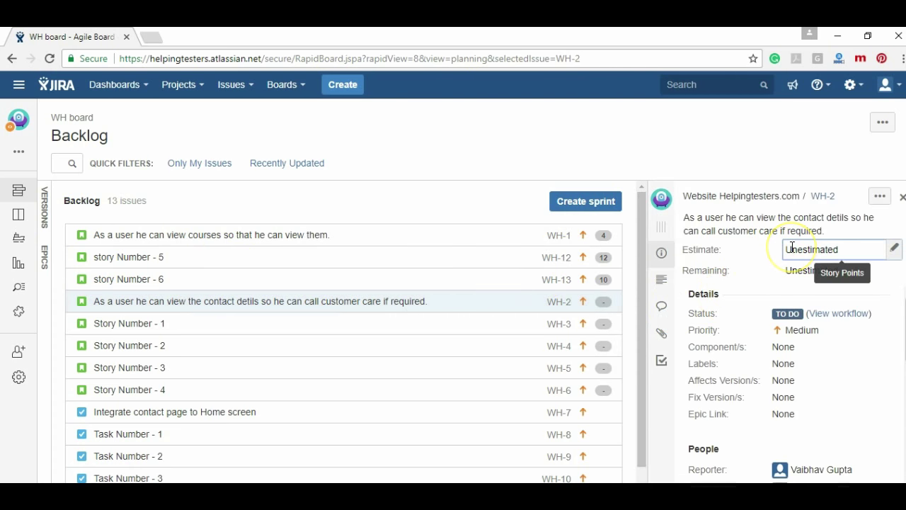
type("4")
key("Return")
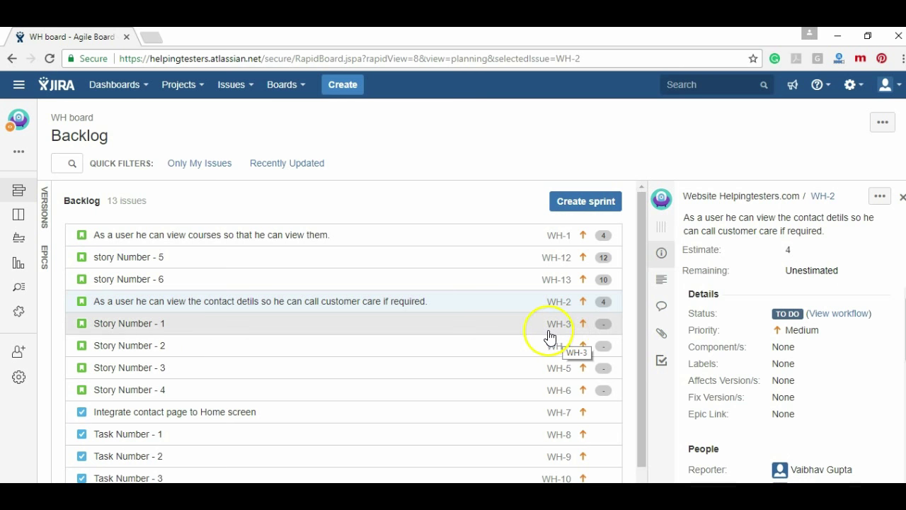
left_click(524, 327)
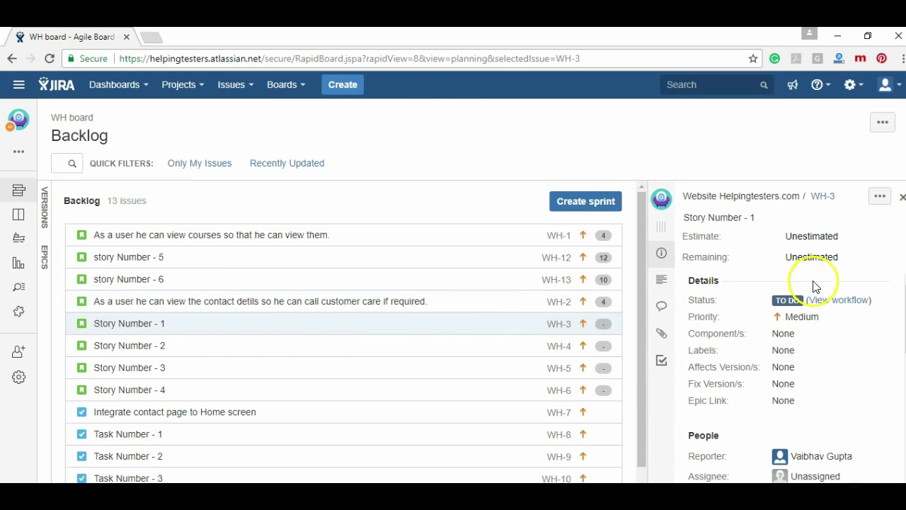
left_click(805, 235)
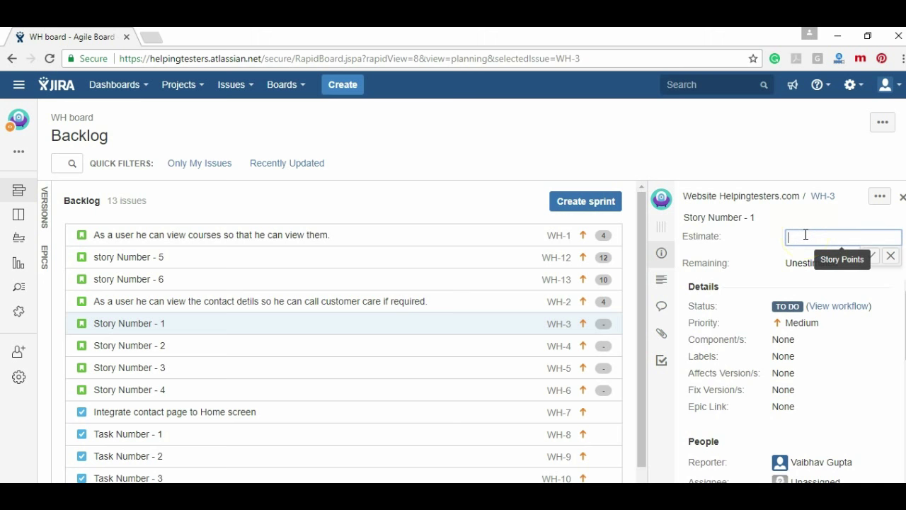
key("Return")
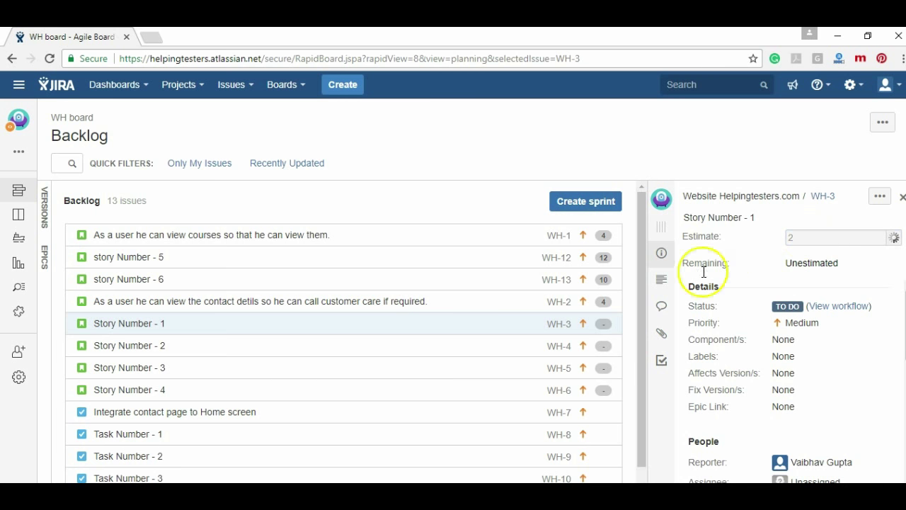
Set the story points estimate of "Story Number - 2" to 1 and of "Story Number - 3" to 12.
left_click(484, 348)
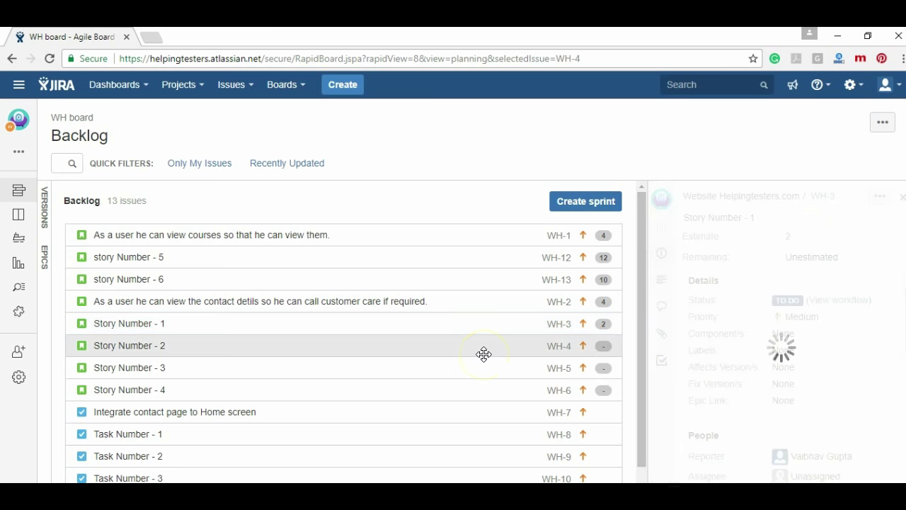
left_click(832, 238)
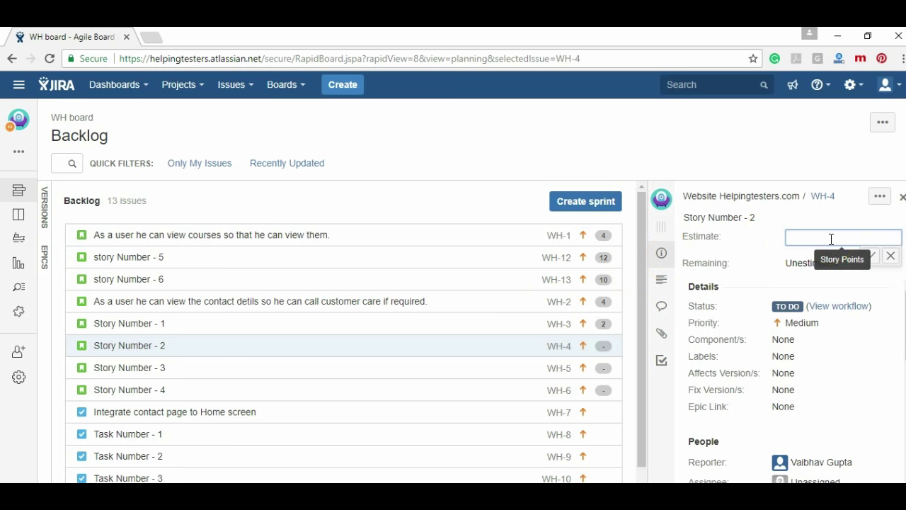
type("1\\")
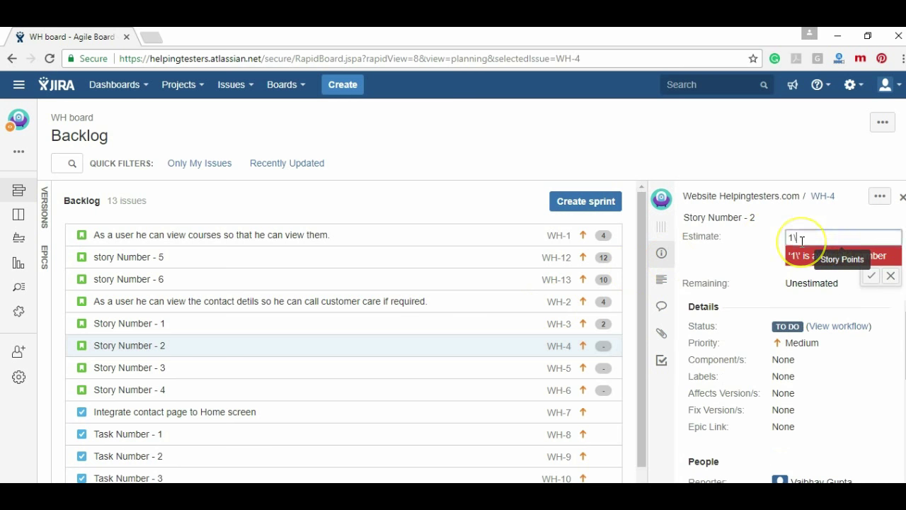
key("BackSpace")
key("Return")
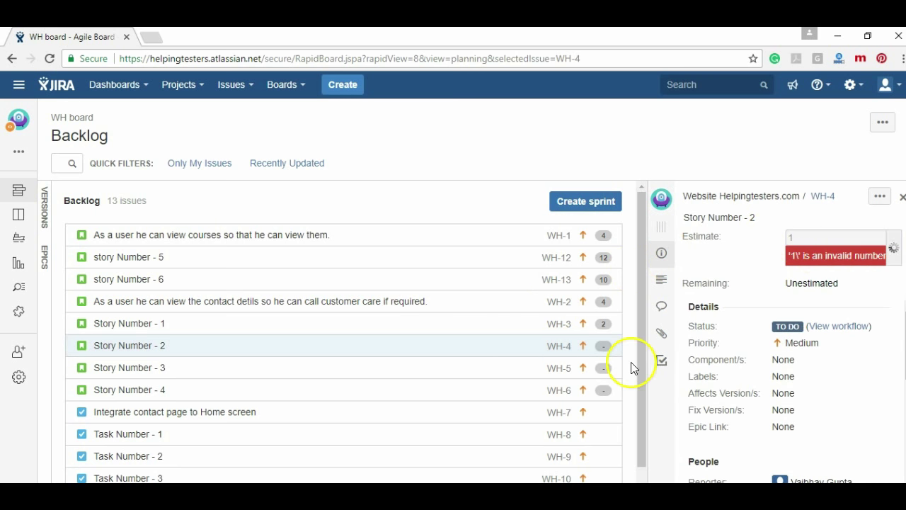
left_click(521, 369)
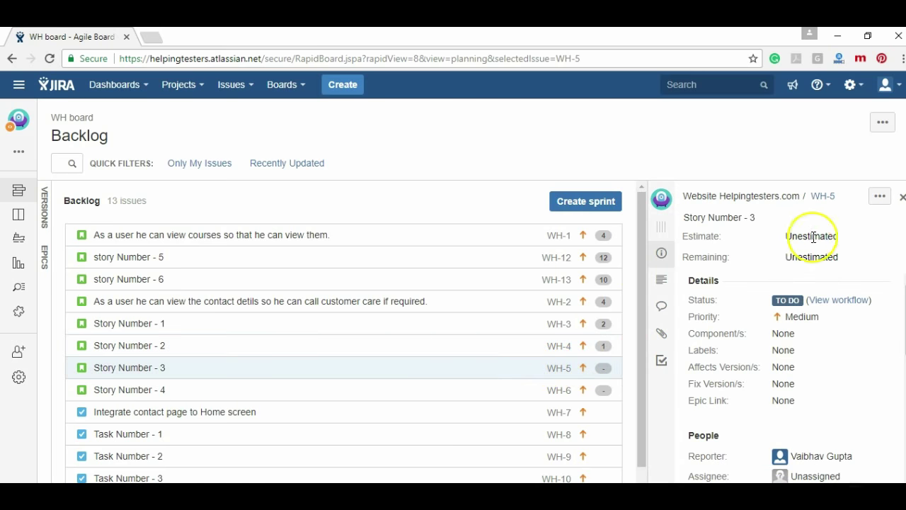
left_click(810, 241)
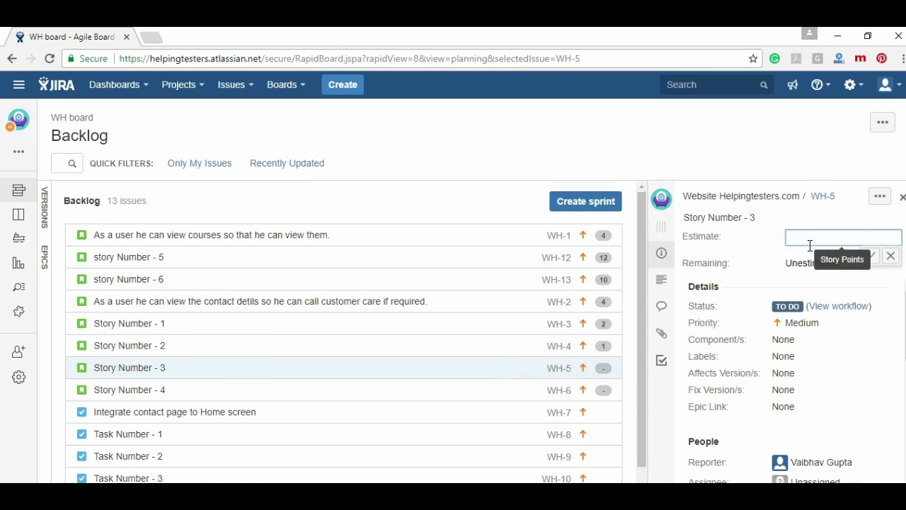
type("12")
key("Return")
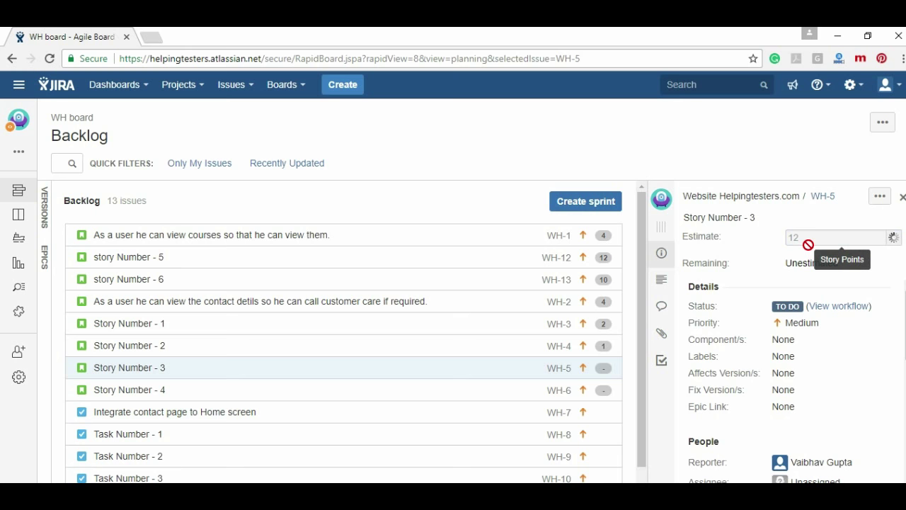
Set the story points estimate of "Story Number - 4" to 15 and show the details of task "Integrate contact page to Home screen".
left_click(510, 387)
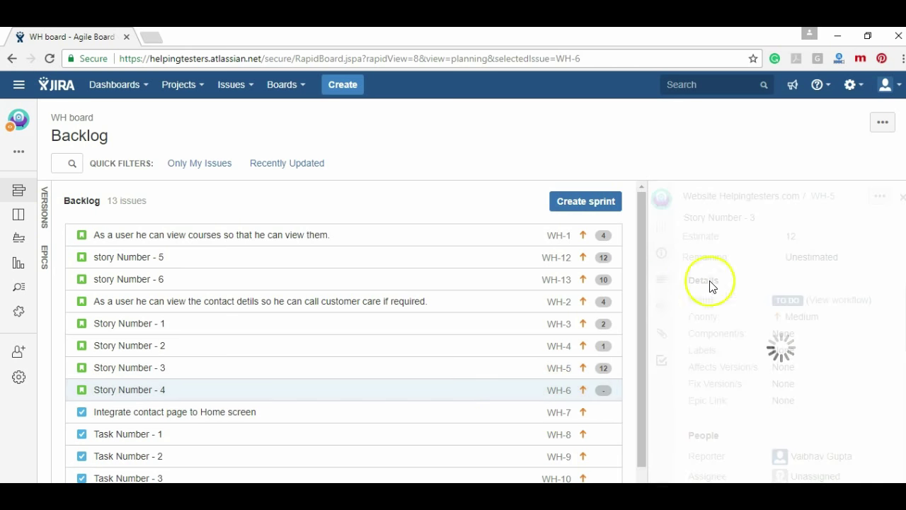
left_click(802, 241)
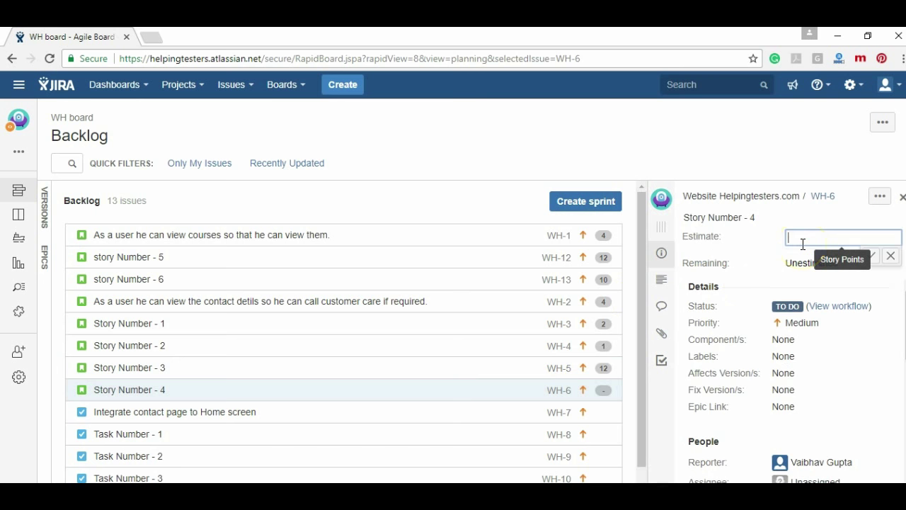
type("15")
key("Return")
key("j")
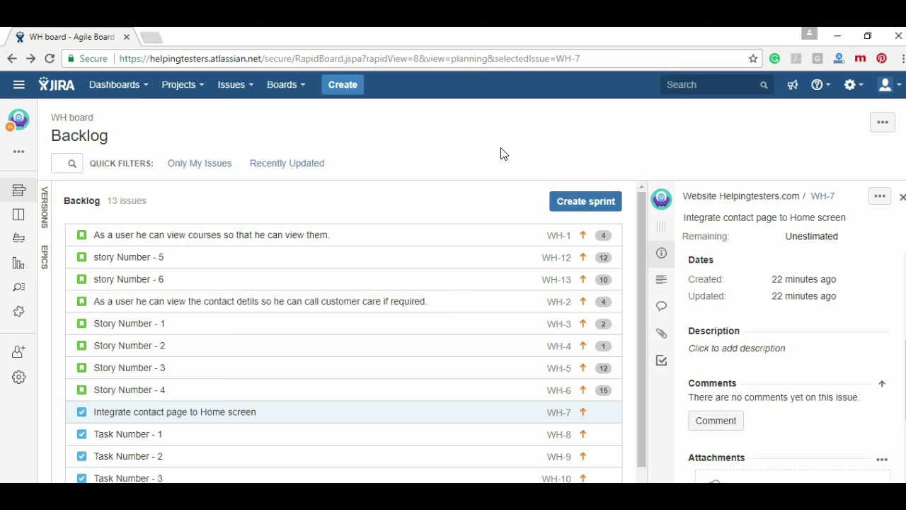
left_click(481, 147)
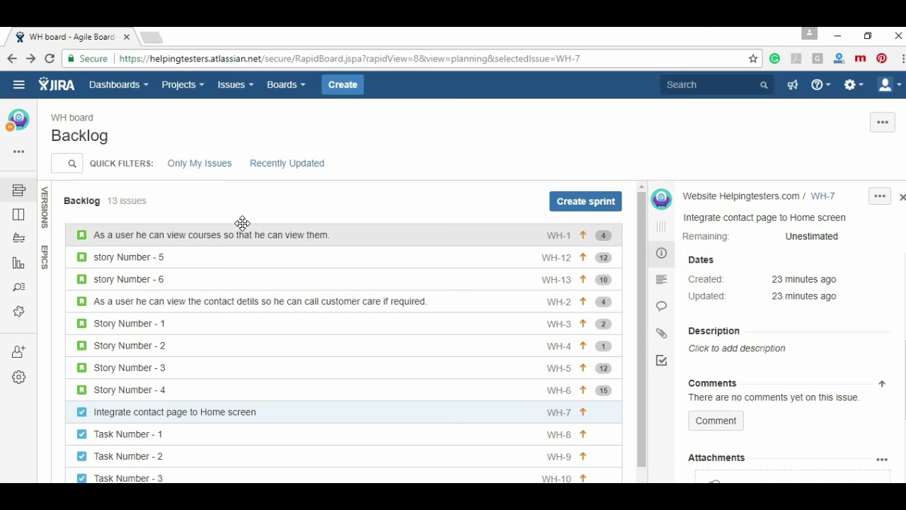
left_click_drag(242, 223, 96, 223)
left_click(259, 178)
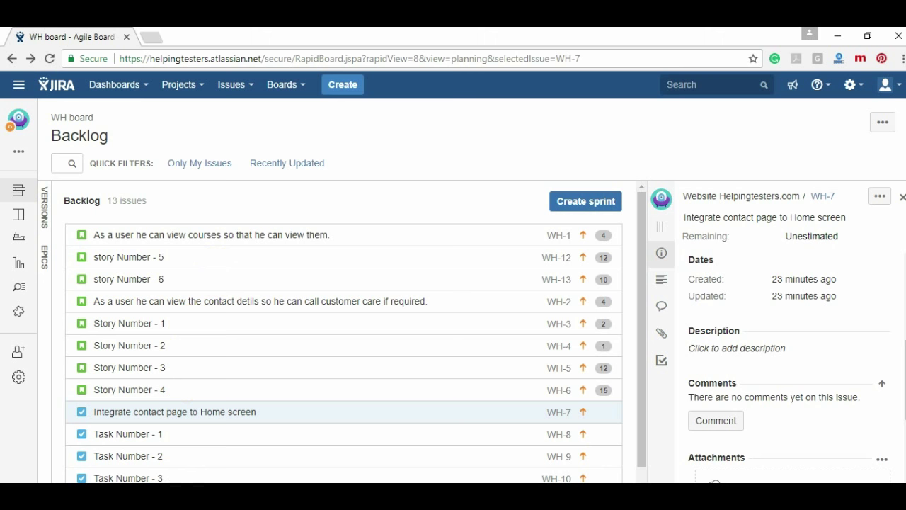
Show the backlog's epics and create an epic named "Home functionality" with the summary "Epic".
left_click(44, 259)
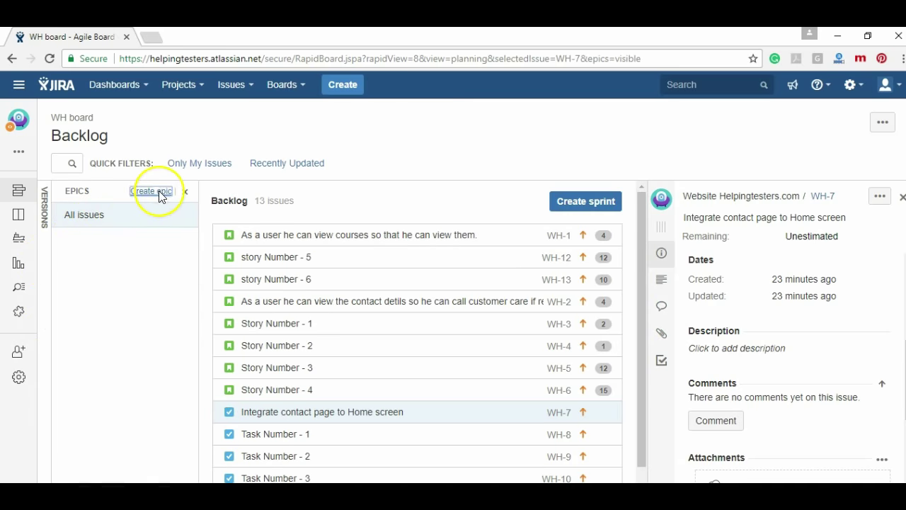
left_click(158, 190)
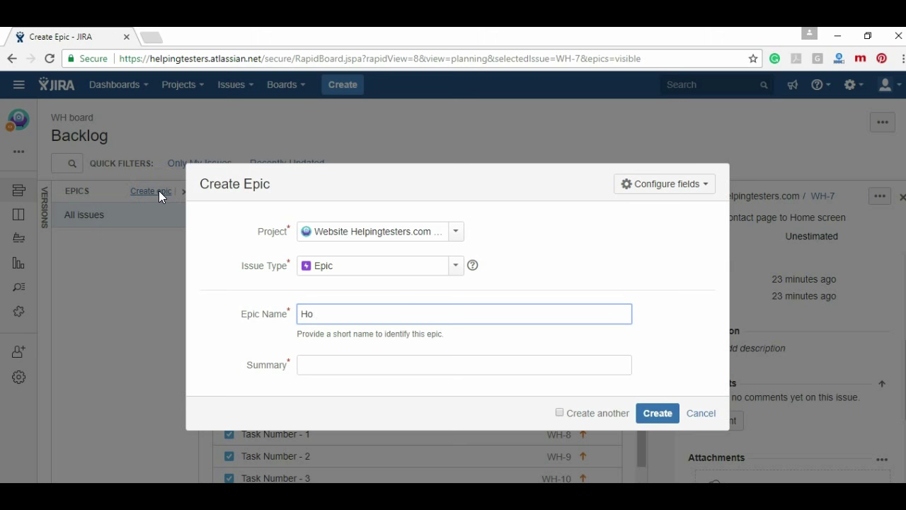
type("Home functionality")
key("Tab")
type("Ep")
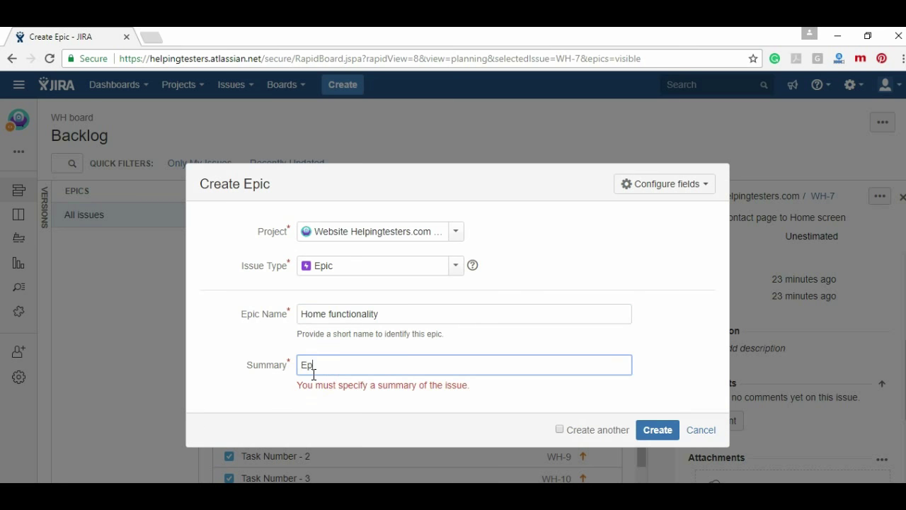
type("ic")
key("Return")
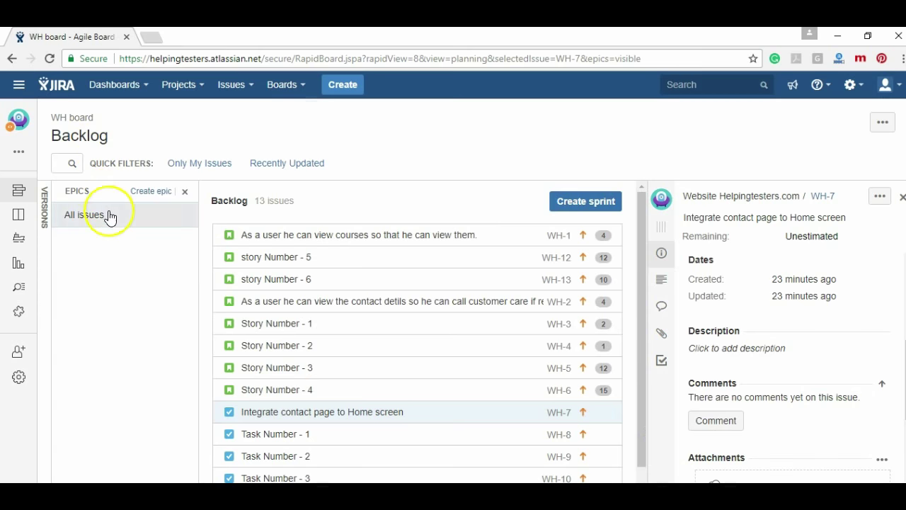
Create a second epic named "Contact us" with the summary "epic".
left_click(149, 200)
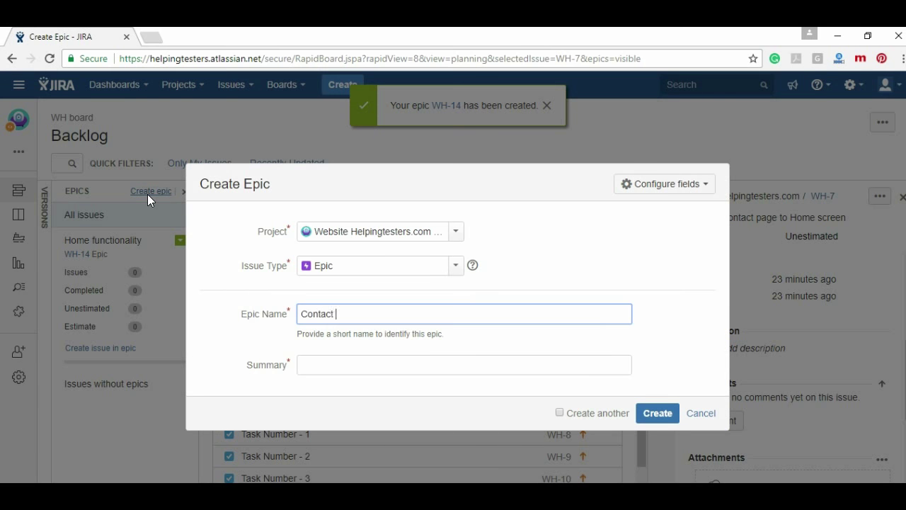
left_click(351, 365)
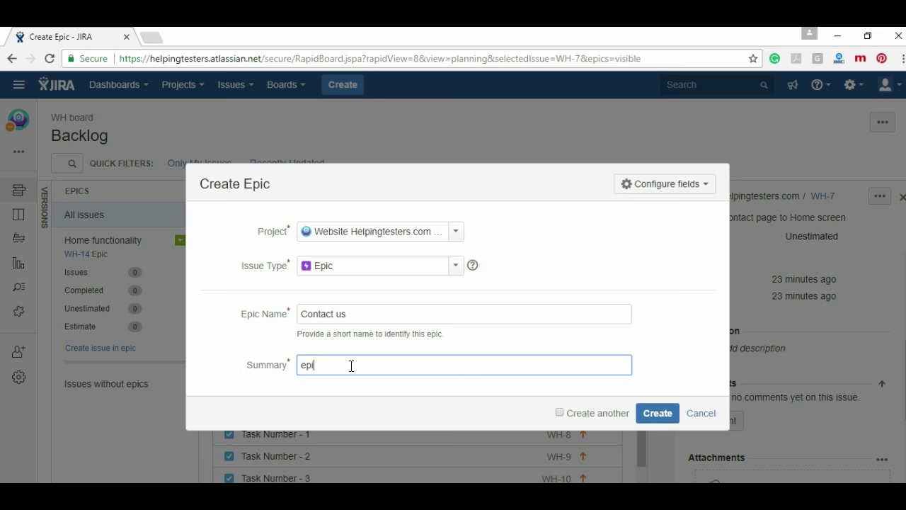
left_click(637, 418)
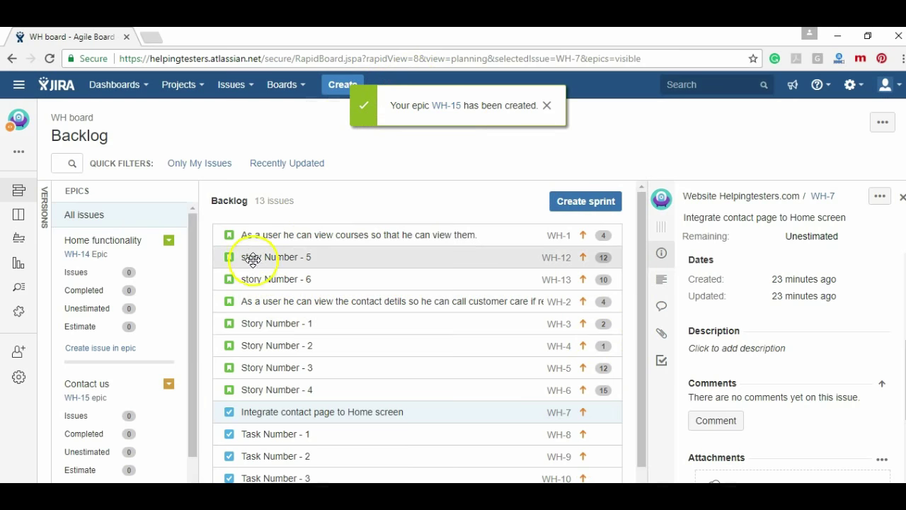
Add the story about viewing courses and "story Number - 5" to the epic "Home functionality".
left_click(169, 241)
left_click(169, 241)
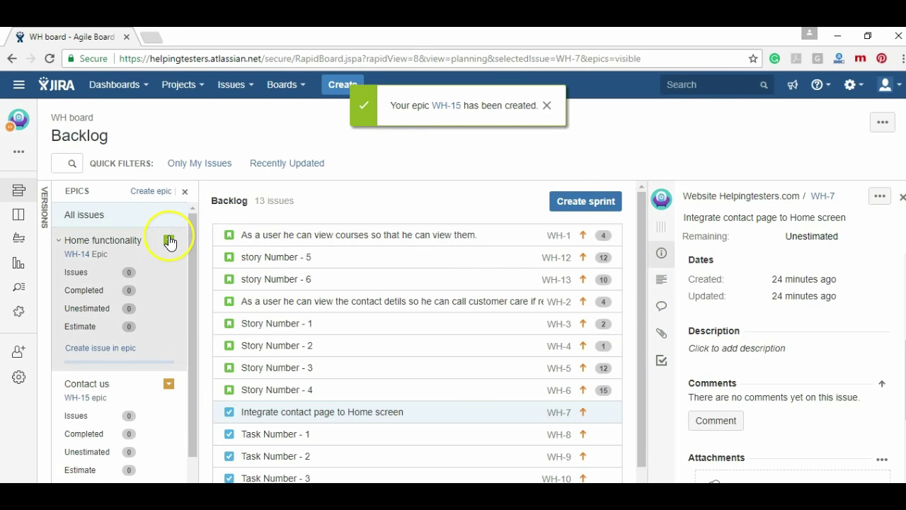
left_click_drag(334, 235, 190, 240)
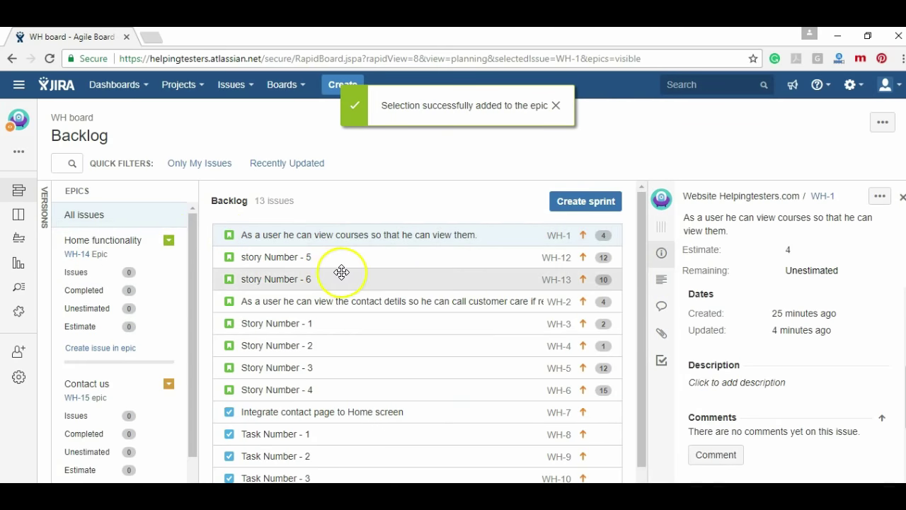
left_click_drag(344, 260, 336, 291)
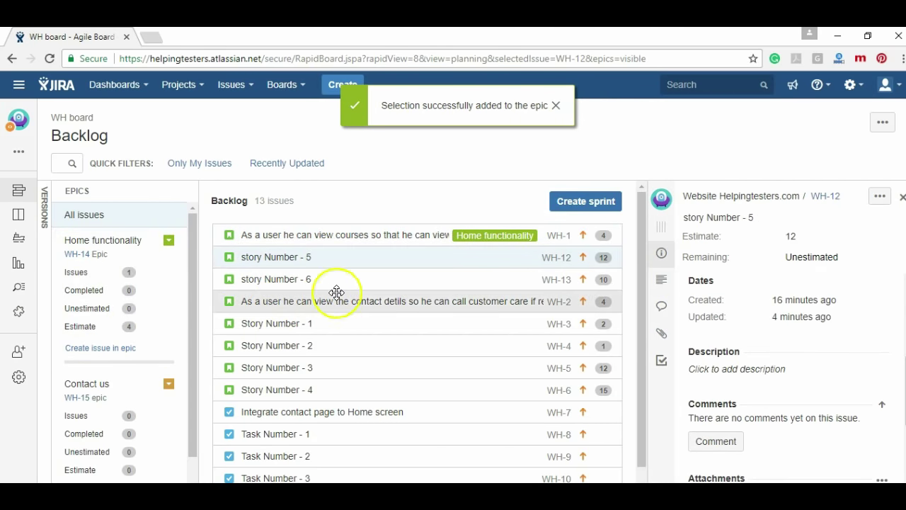
Add "story Number - 6" and the contact details story to the epic "Contact us", and "Story Number - 2" to "Home functionality".
left_click_drag(390, 285, 124, 459)
left_click_drag(386, 302, 147, 453)
left_click_drag(371, 326, 146, 318)
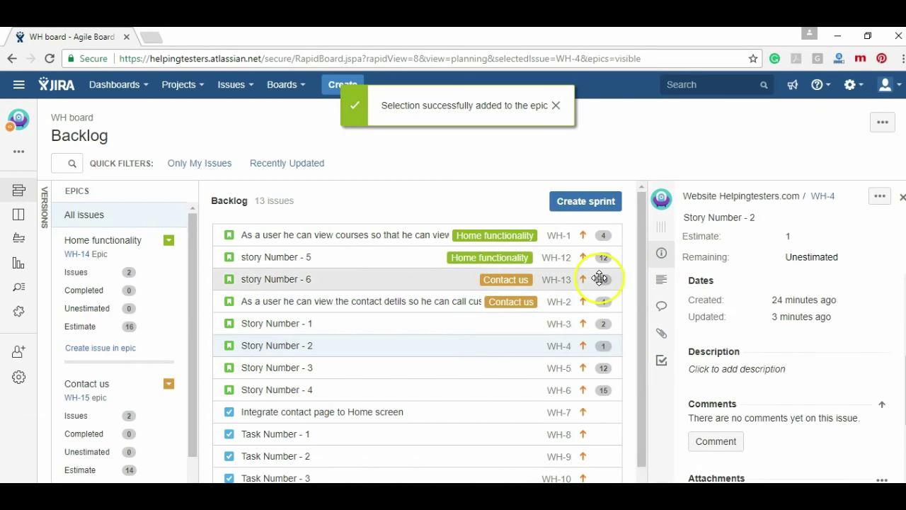
Set the epic link in the details of "Story Number - 3" to "Contact us".
left_click(482, 368)
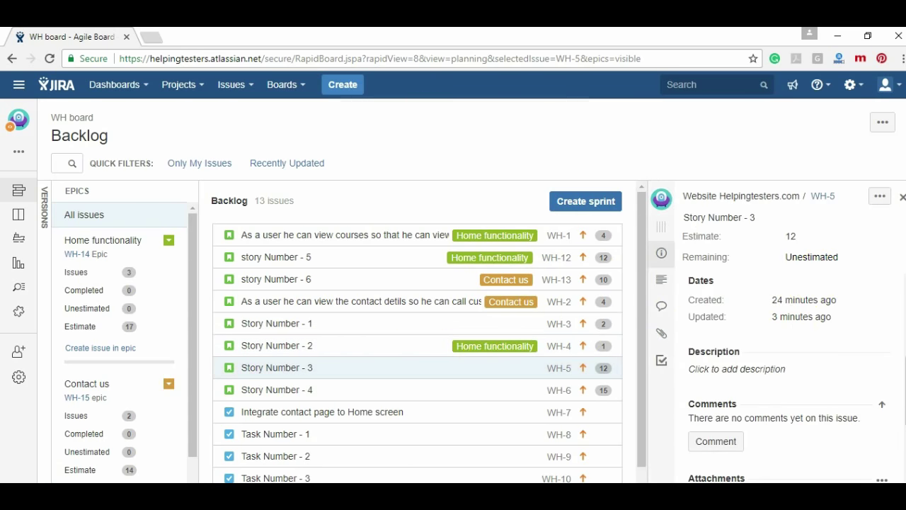
scroll(779, 375, "up", 5)
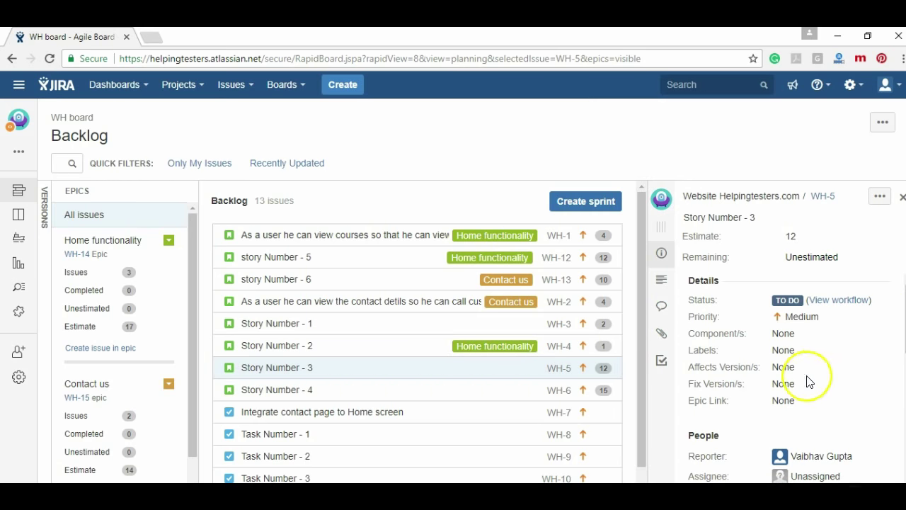
left_click(783, 401)
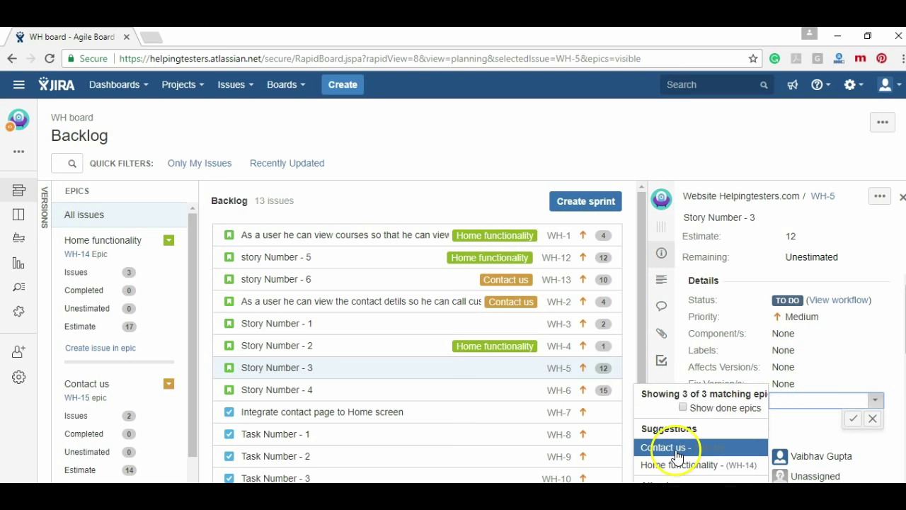
left_click(676, 449)
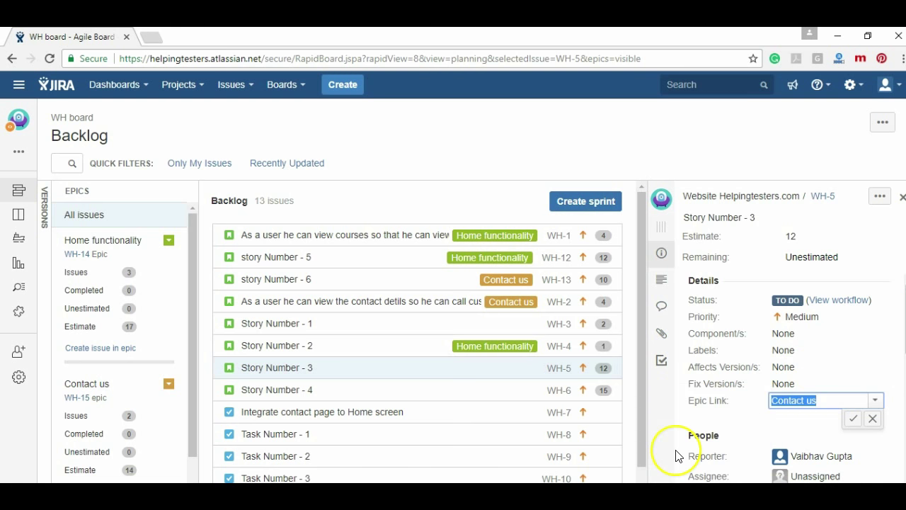
left_click(853, 419)
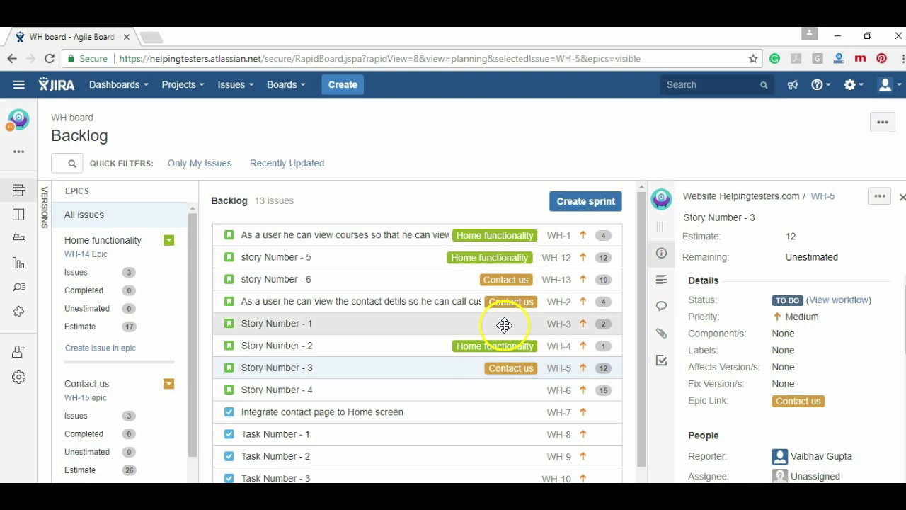
Add "Story Number - 1" and "Integrate contact page to Home screen" to the epic "Contact us", and "Story Number - 4" to "Home functionality".
left_click_drag(504, 325, 168, 380)
left_click_drag(534, 395, 174, 290)
left_click_drag(421, 410, 160, 418)
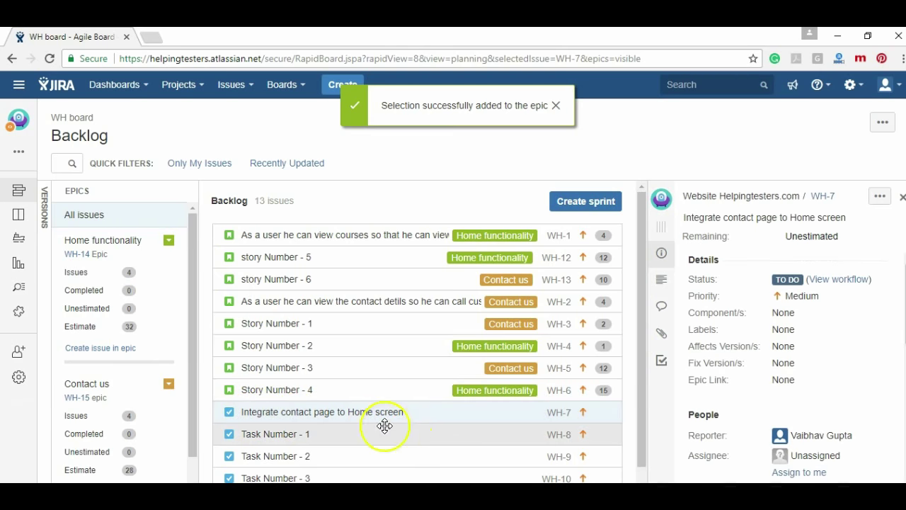
Add tasks "Task Number - 1" to "Task Number - 3" to the epic "Home functionality" and "Task Number - 4" to "Contact us".
left_click_drag(430, 435, 389, 428)
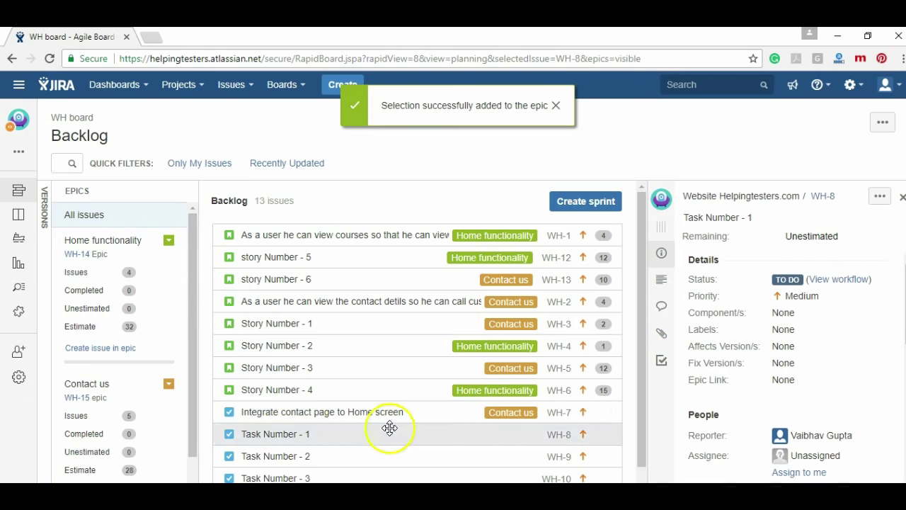
left_click_drag(465, 456, 115, 337)
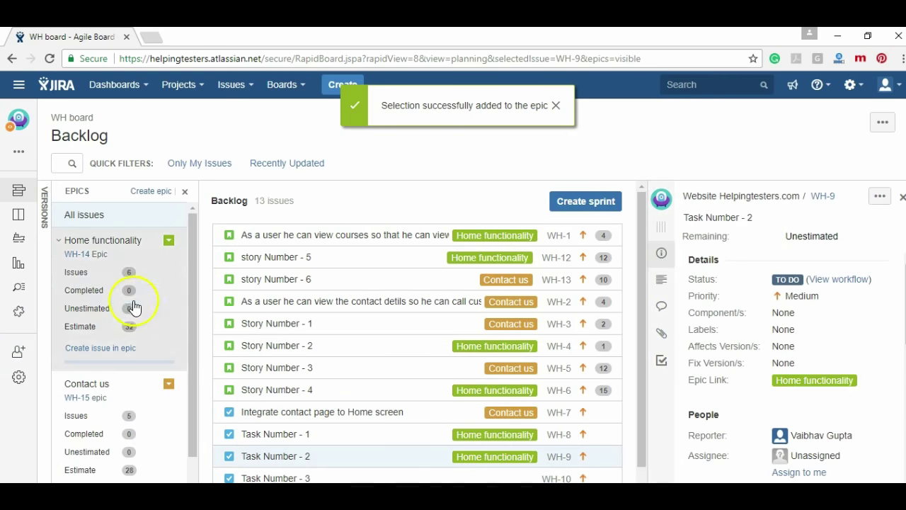
left_click_drag(375, 470, 67, 317)
scroll(417, 333, "down", 1)
left_click_drag(283, 456, 110, 463)
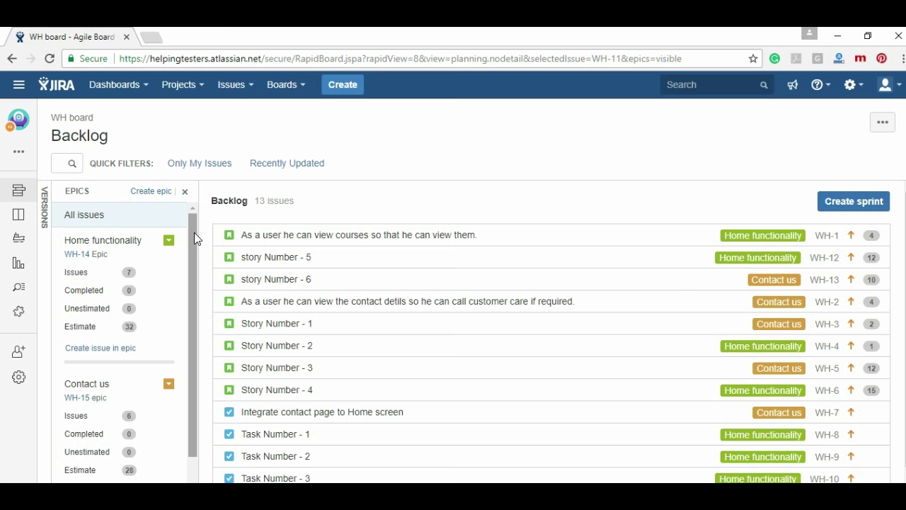
Show the backlog's versions and create a version named "v 1.0".
left_click(44, 203)
left_click(134, 191)
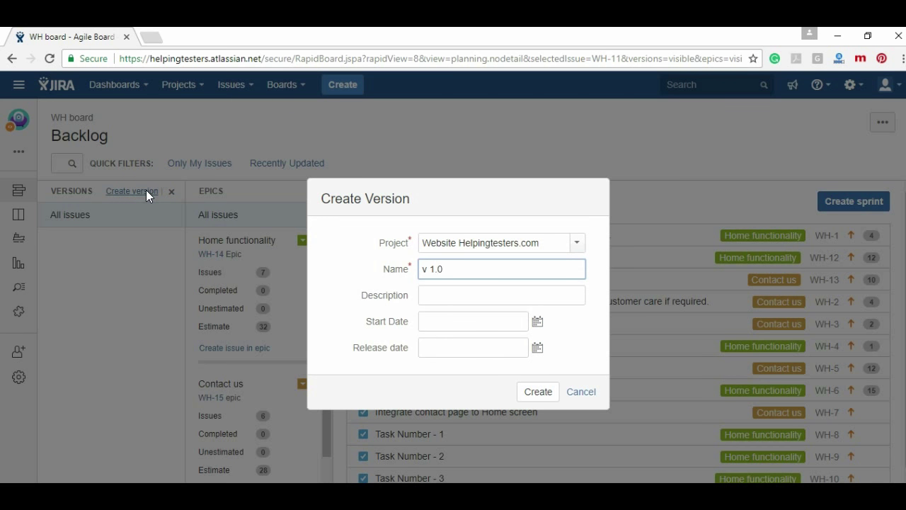
type("v 1.0")
left_click(536, 395)
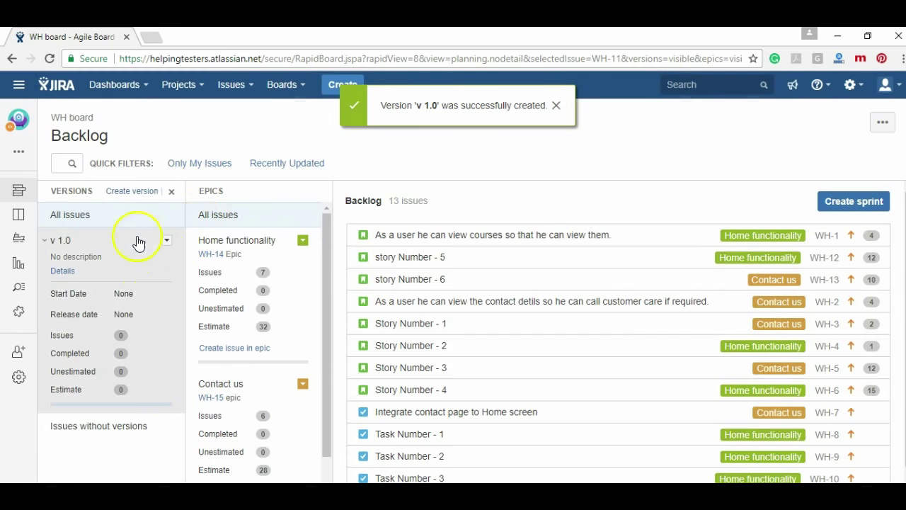
Create a second version named "v2.0".
left_click(132, 191)
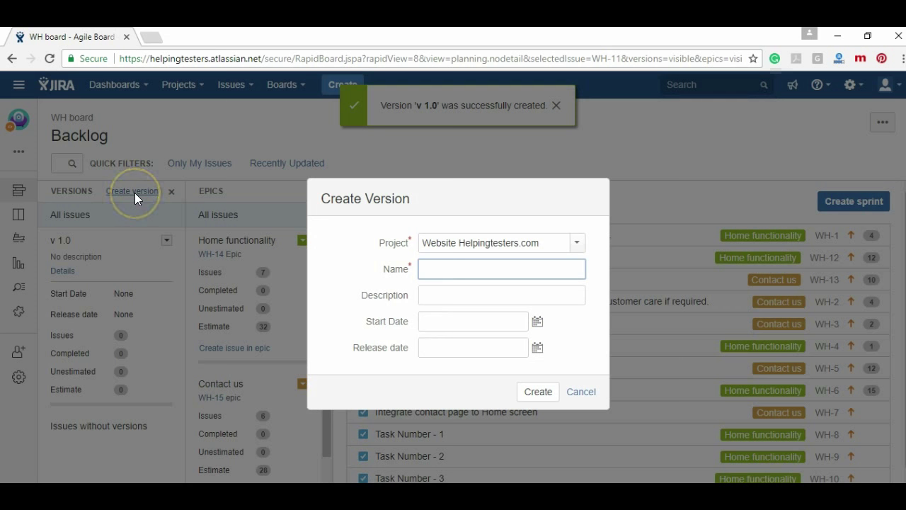
type("v1.")
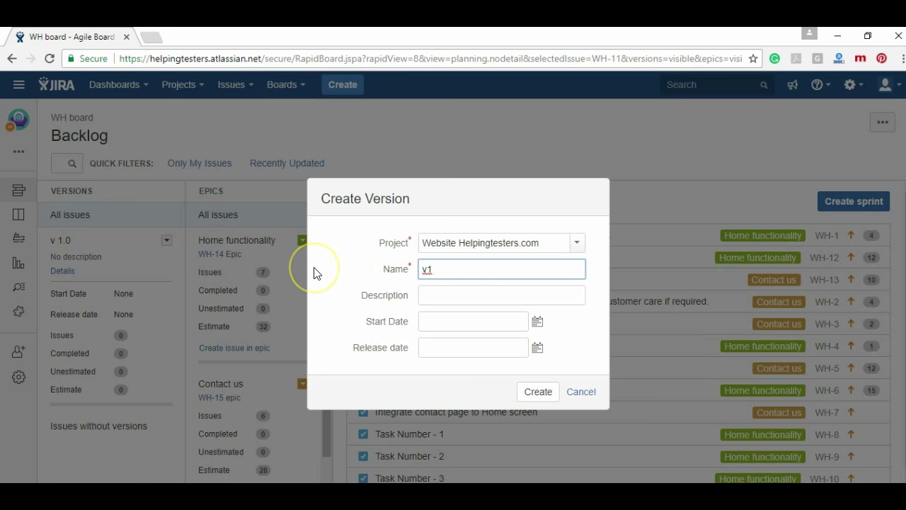
key("BackSpace")
type("2")
left_click(554, 393)
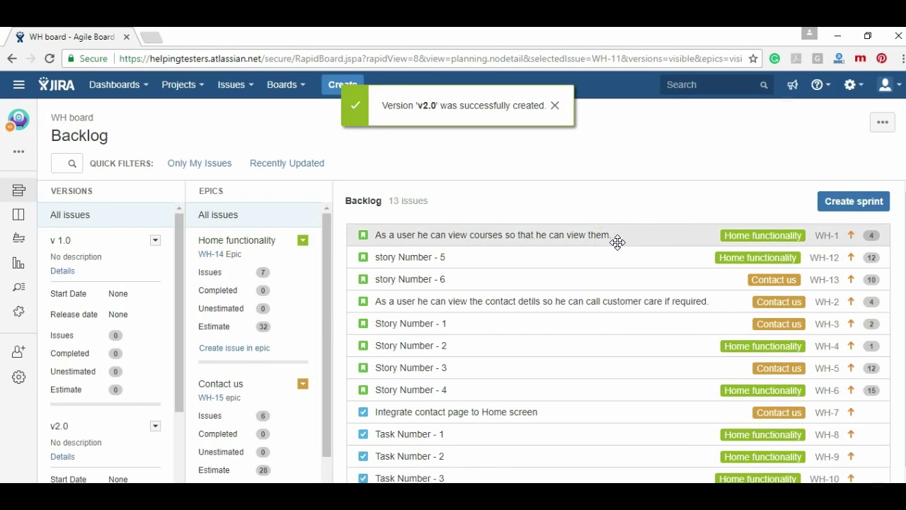
Add the first six backlog stories, from the story about viewing courses down to "Story Number - 2", to version "v 1.0".
left_click_drag(570, 233, 118, 297)
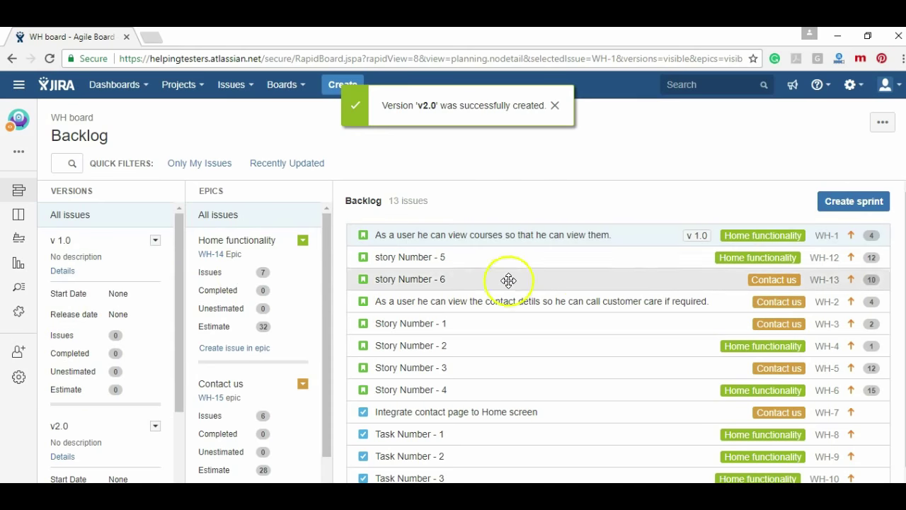
left_click_drag(541, 259, 153, 266)
left_click_drag(512, 277, 120, 284)
left_click_drag(399, 296, 134, 305)
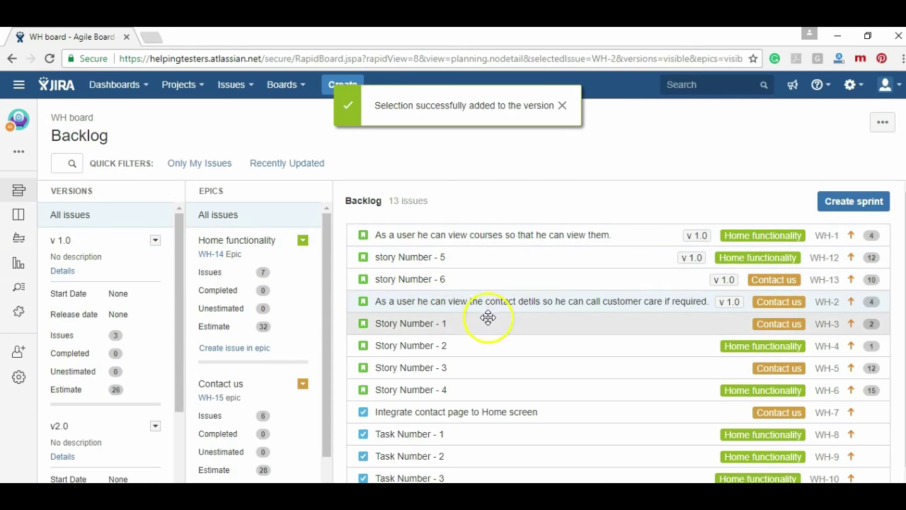
left_click_drag(488, 317, 135, 304)
left_click(436, 348)
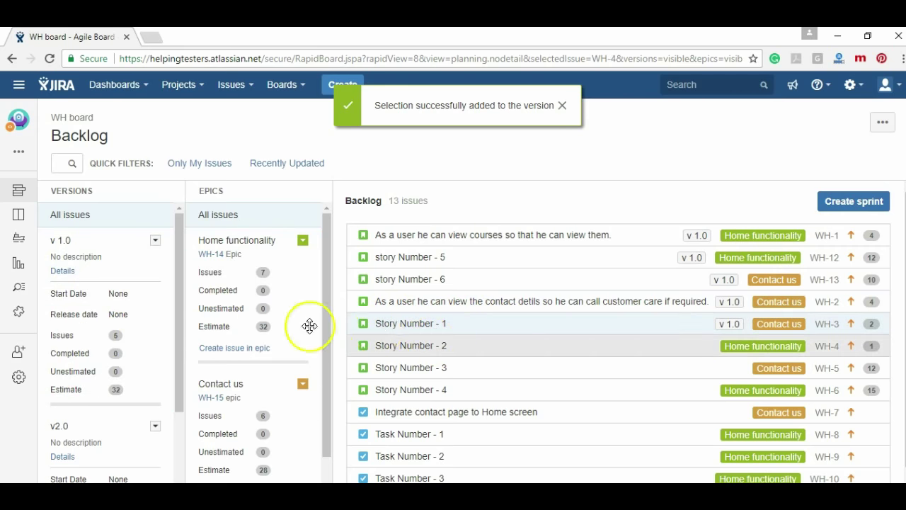
left_click_drag(309, 326, 133, 333)
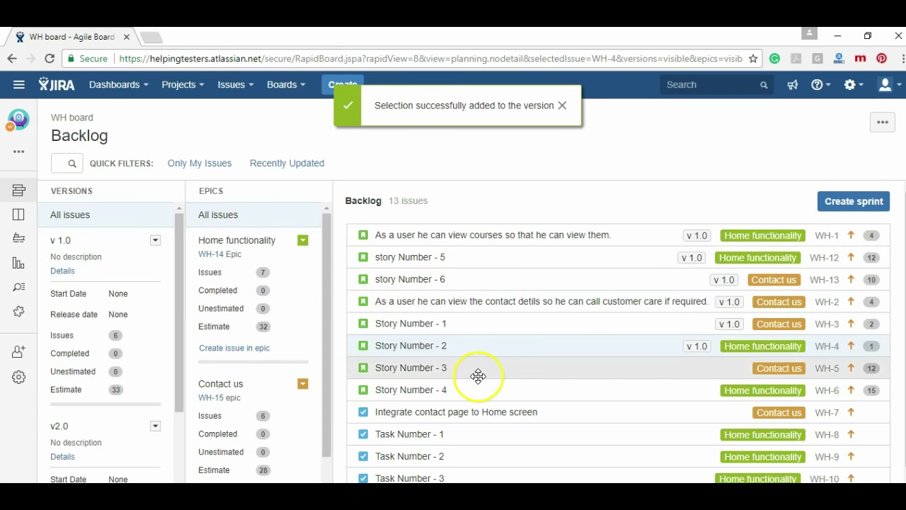
Hide the epics and set the fix version in the details of "Story Number - 3" to "v 1.0".
left_click(318, 192)
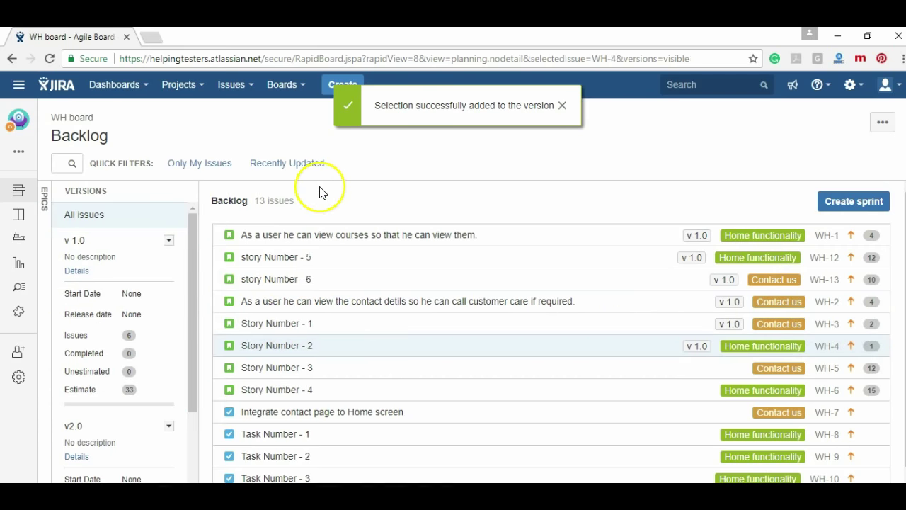
left_click(454, 262)
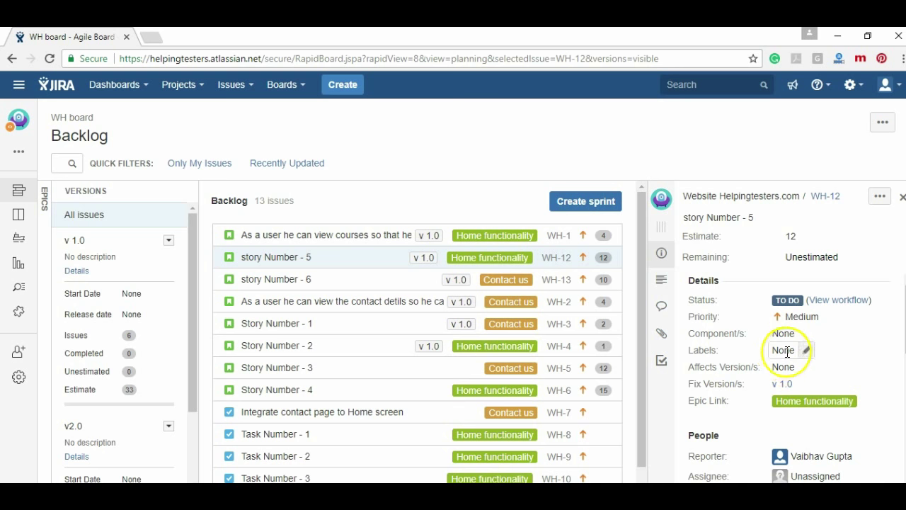
left_click_drag(788, 388, 429, 370)
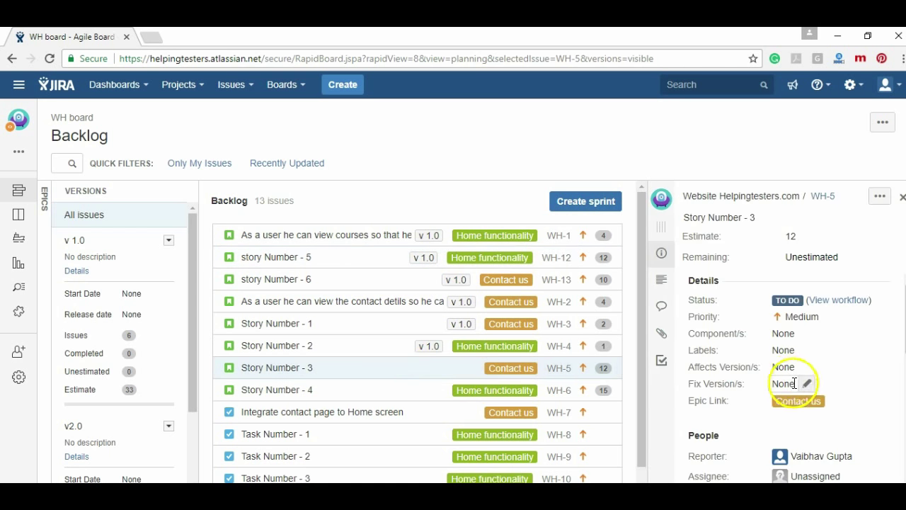
left_click(806, 386)
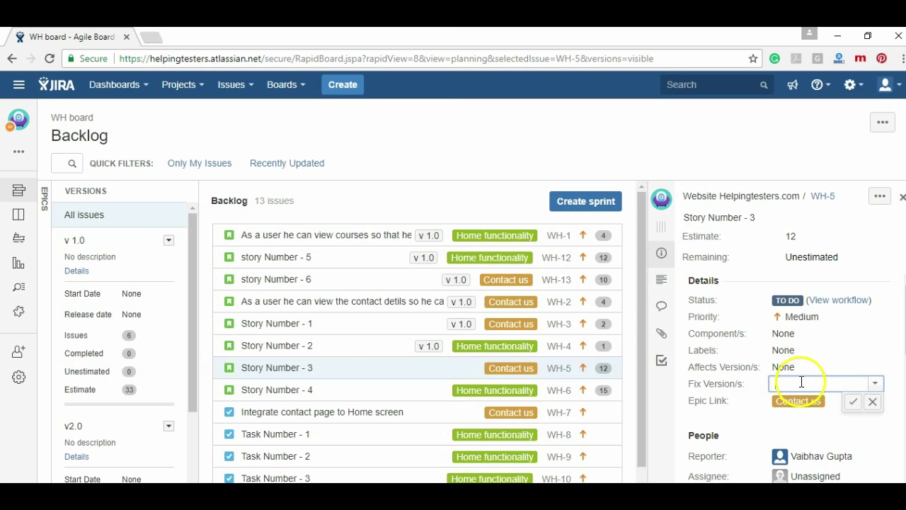
left_click(876, 383)
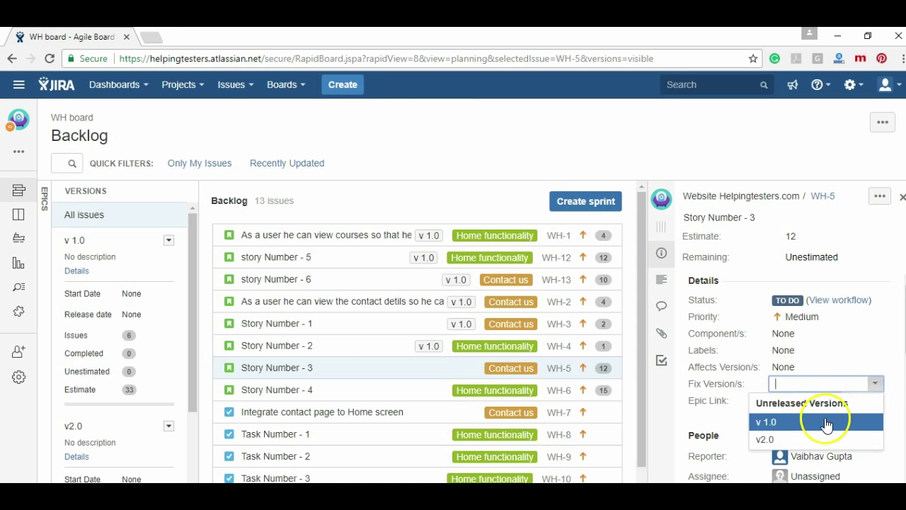
left_click(830, 422)
left_click(853, 401)
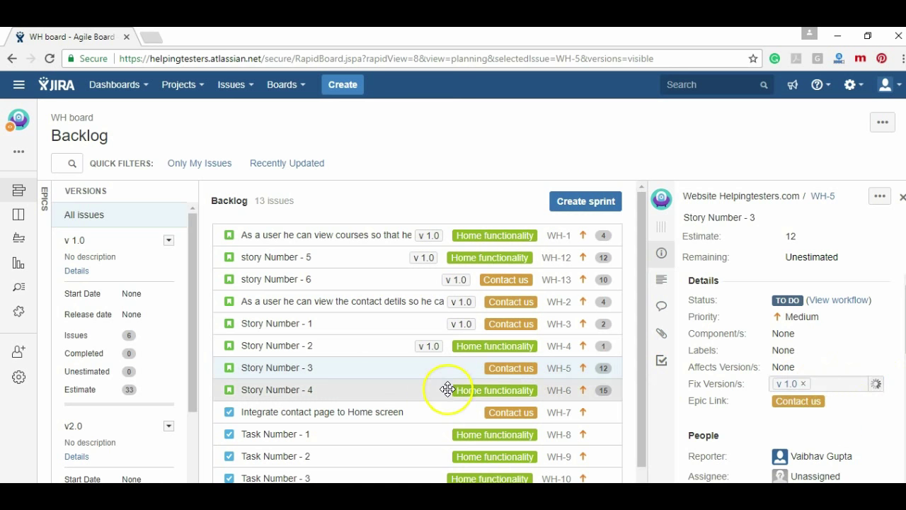
Add "Story Number - 4", "Integrate contact page to Home screen" and "Task Number - 4" to version "v 1.0", and tasks 1 and 2 to "v2.0".
left_click_drag(449, 389, 170, 358)
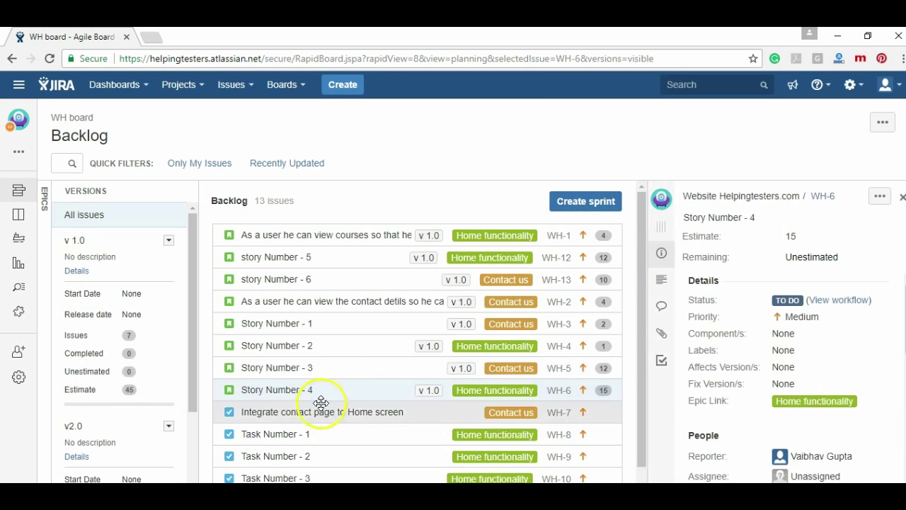
left_click_drag(319, 410, 152, 376)
left_click_drag(274, 425, 152, 422)
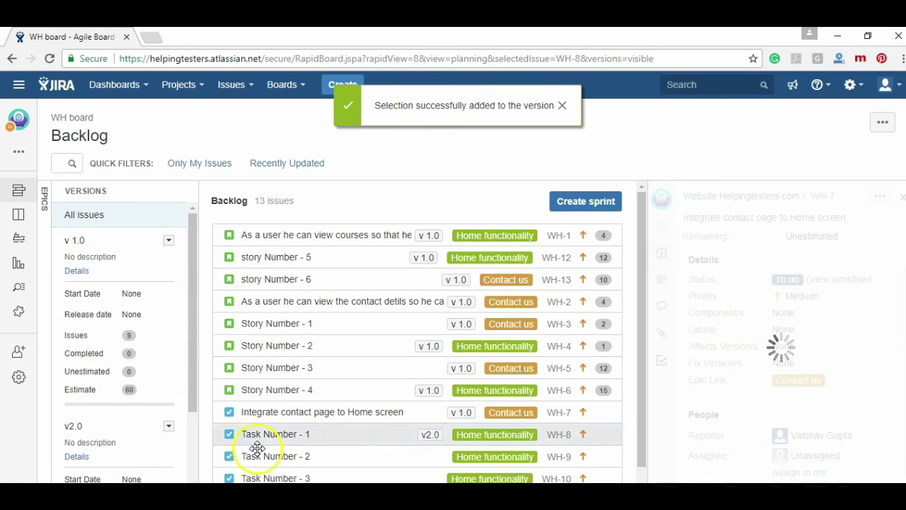
left_click_drag(257, 454, 183, 446)
left_click_drag(243, 470, 130, 354)
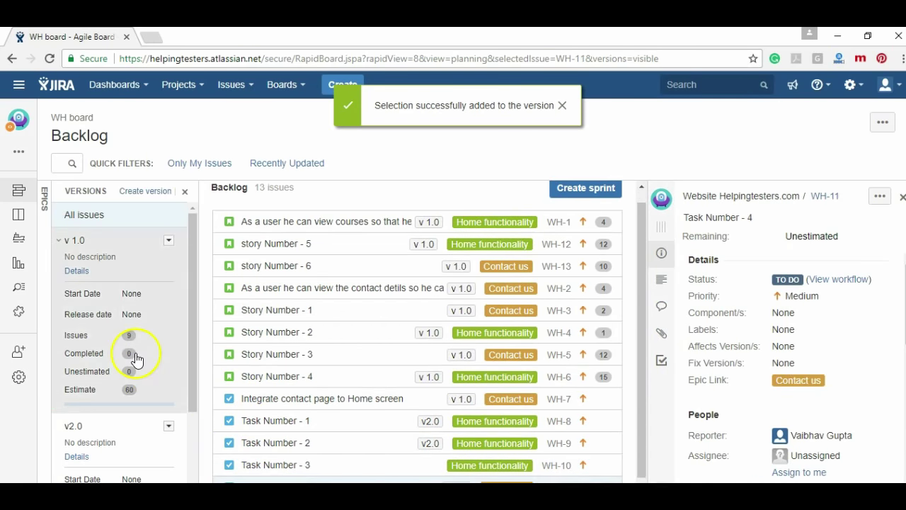
Show both versions and epics beside the backlog and close the issue details.
left_click(185, 193)
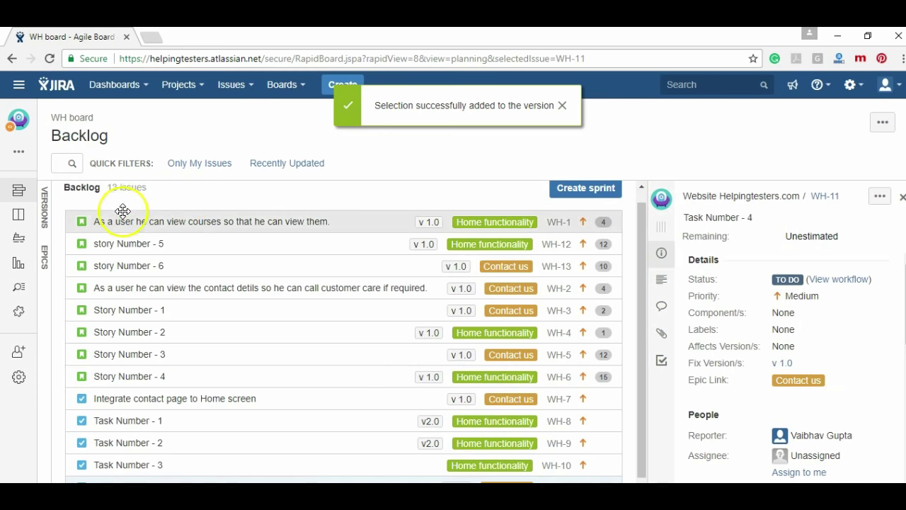
left_click(47, 259)
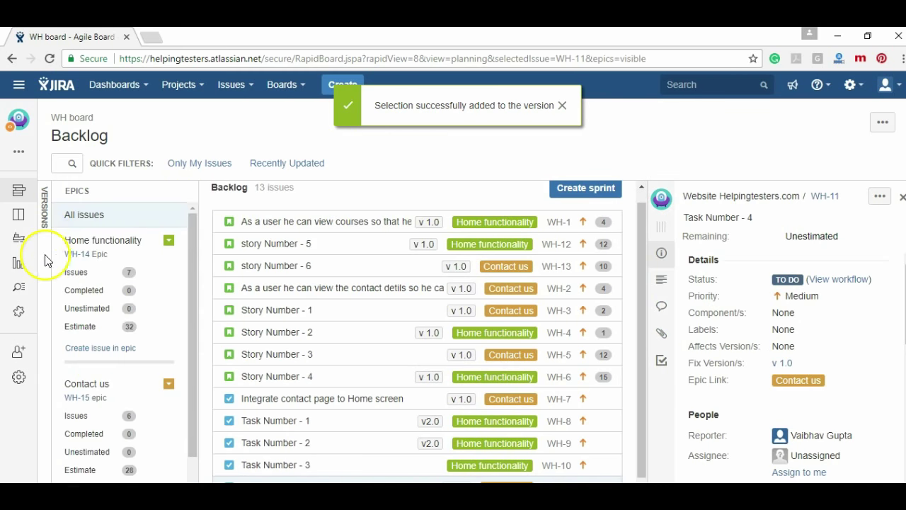
left_click(44, 216)
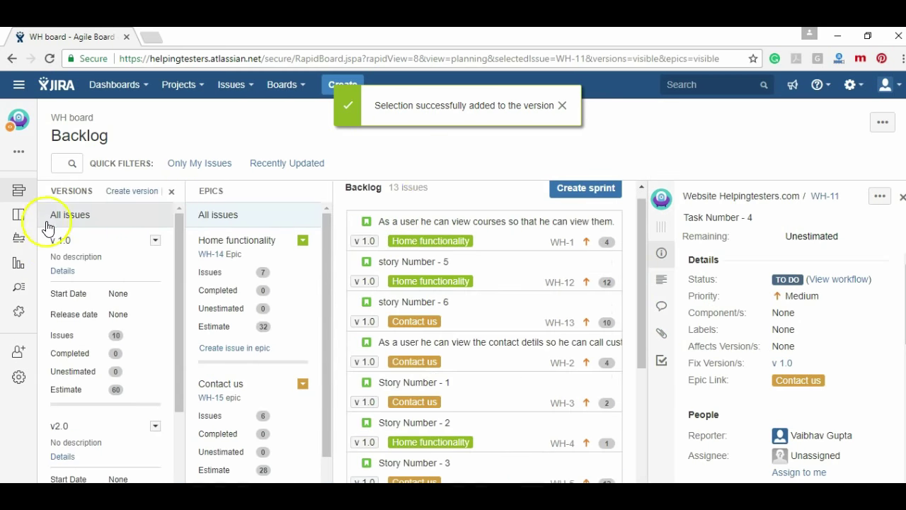
left_click(902, 197)
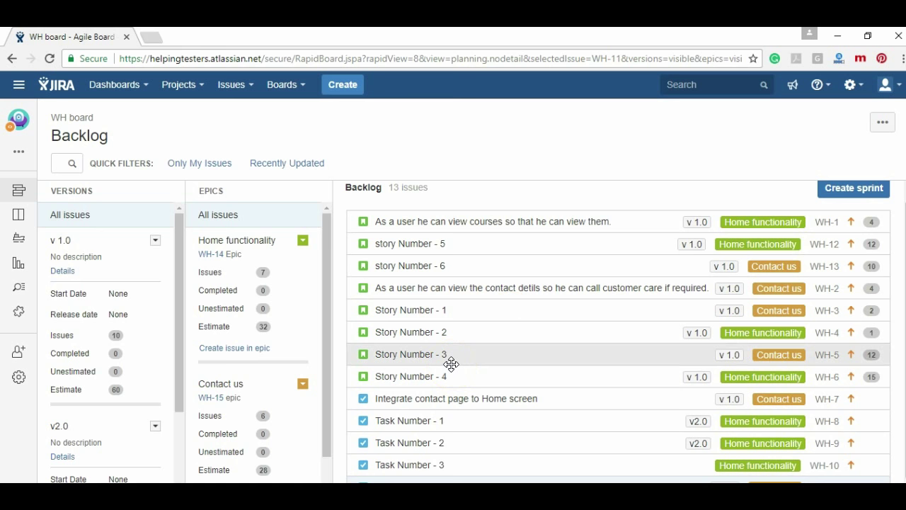
Review the details of the story about viewing courses, and hide the epics and versions beside the backlog.
scroll(432, 283, "up", 1)
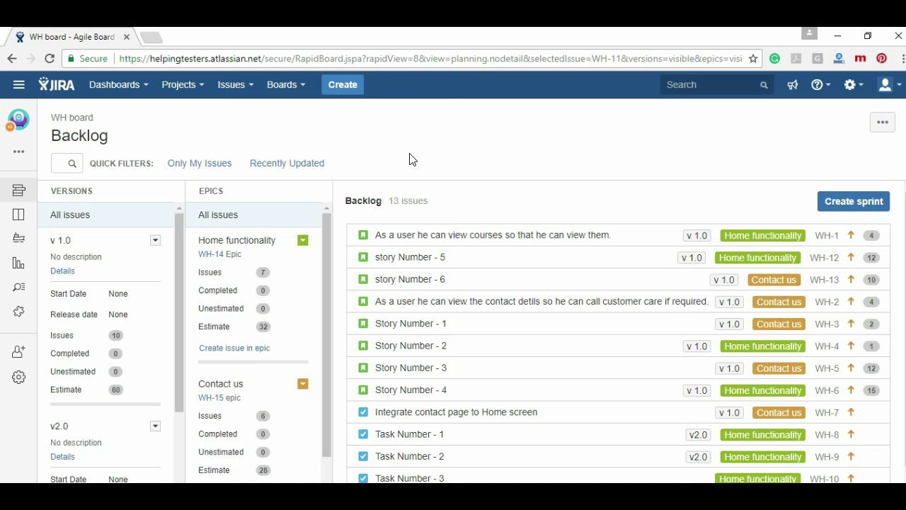
left_click(514, 234)
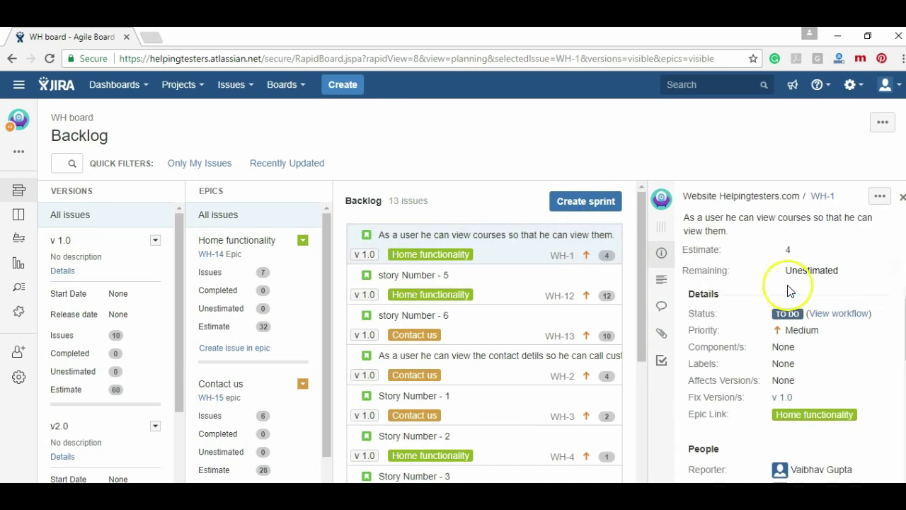
left_click(318, 193)
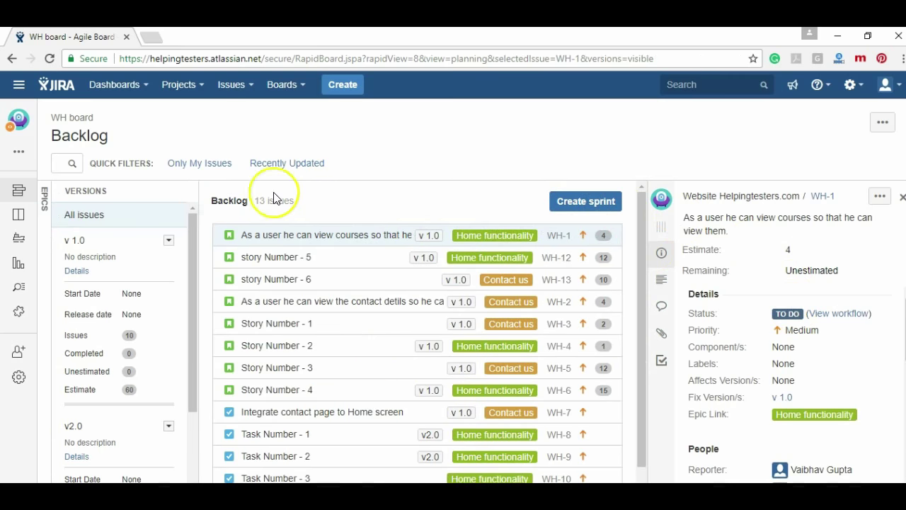
left_click(186, 195)
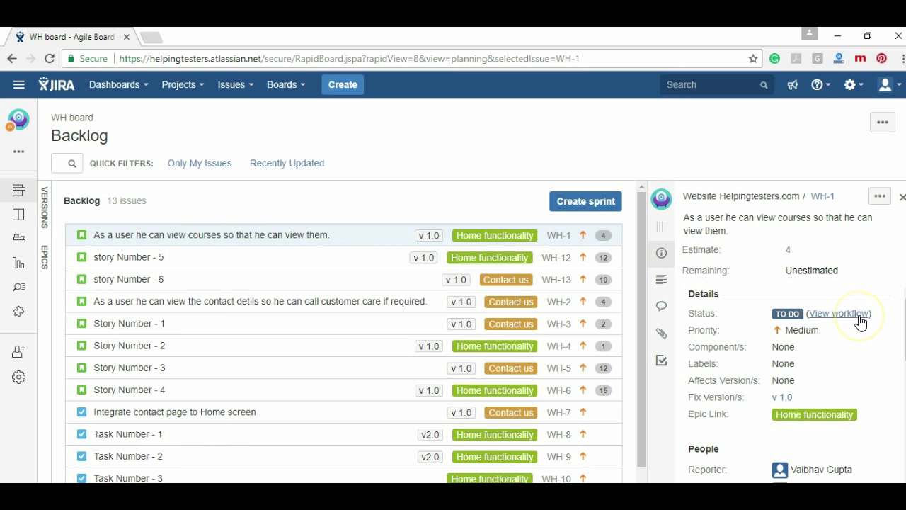
scroll(850, 354, "down", 3)
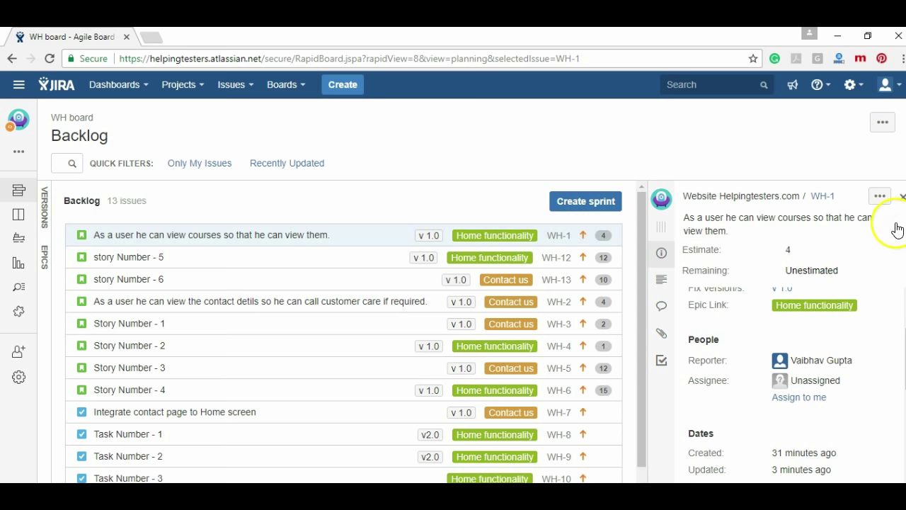
left_click(901, 200)
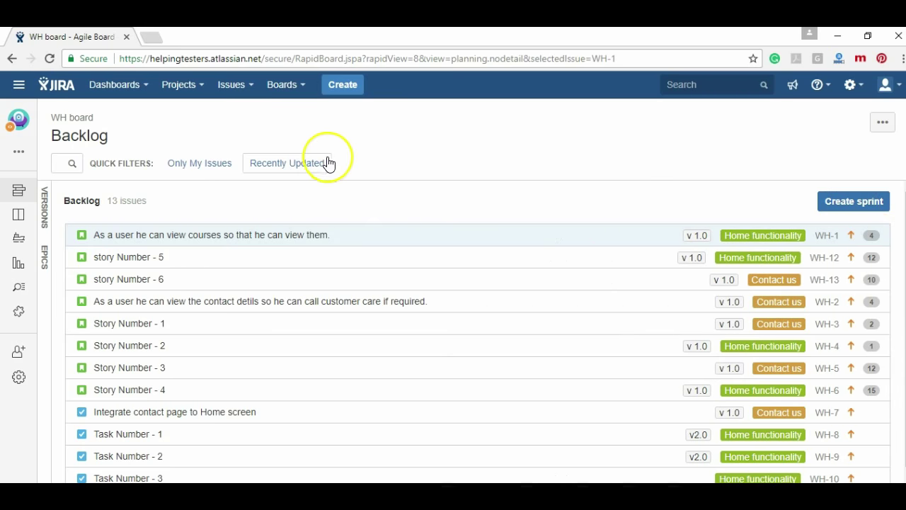
Create a sprint and move the story about viewing courses, "story Number - 6" and "Story Number - 2" into it from the backlog.
left_click(834, 200)
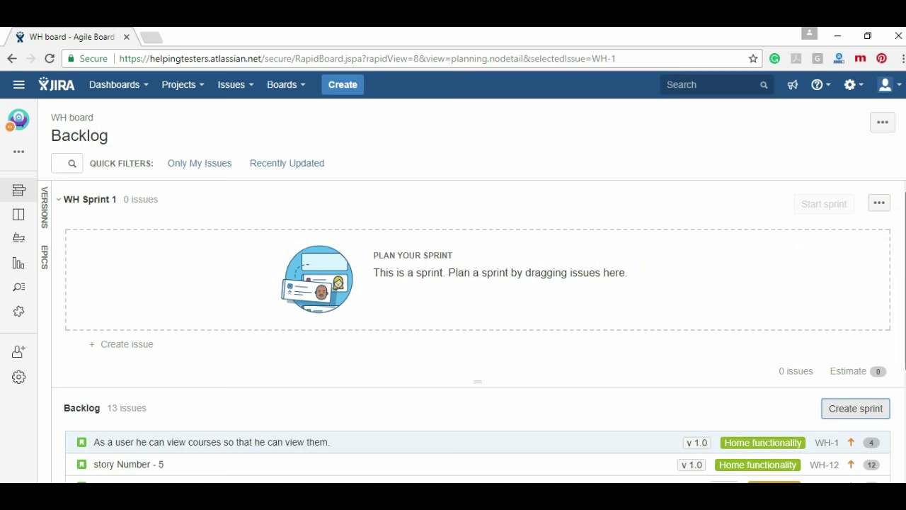
scroll(478, 332, "down", 3)
scroll(461, 430, "up", 1)
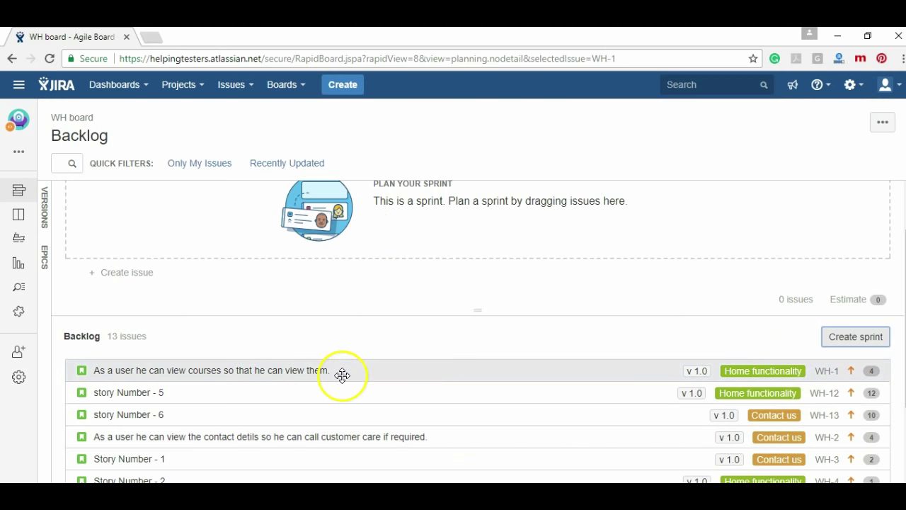
left_click_drag(342, 375, 348, 247)
left_click_drag(318, 381, 320, 216)
left_click_drag(304, 404, 291, 262)
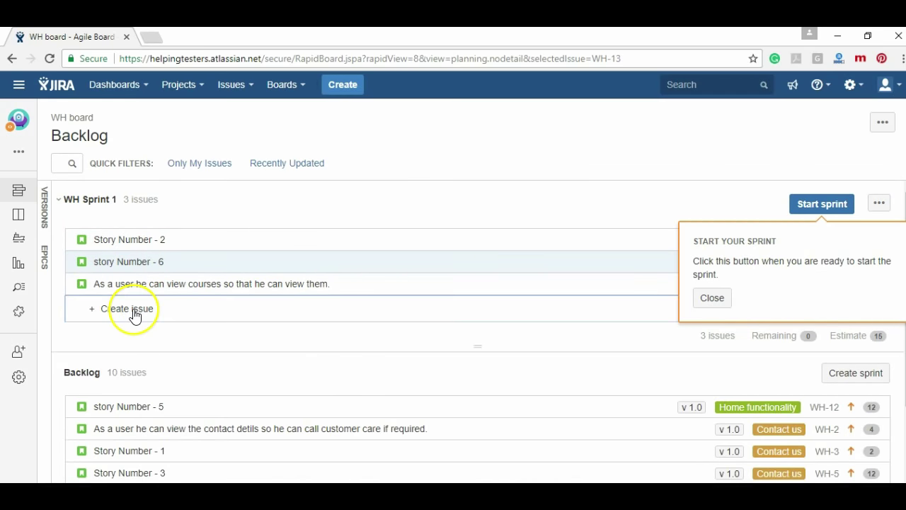
Create a task named "Issue 10" directly in WH Sprint 1.
left_click(131, 310)
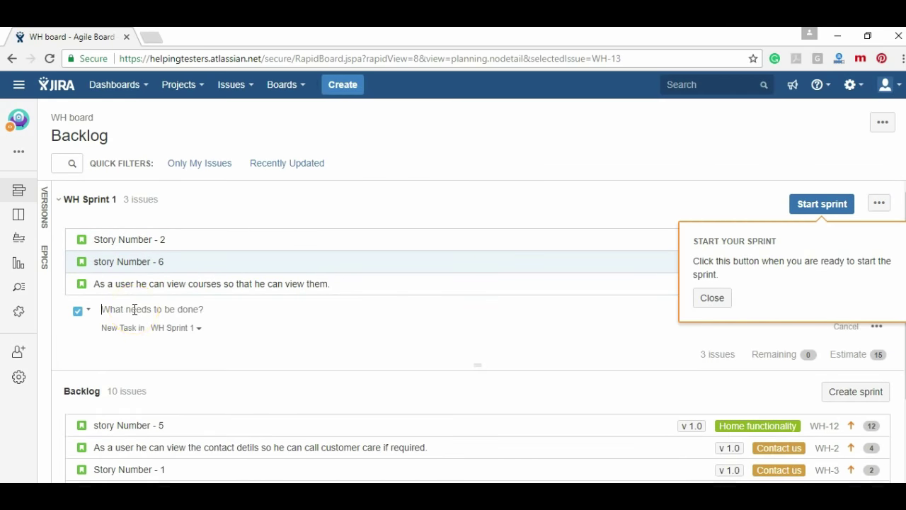
type("Issue 1")
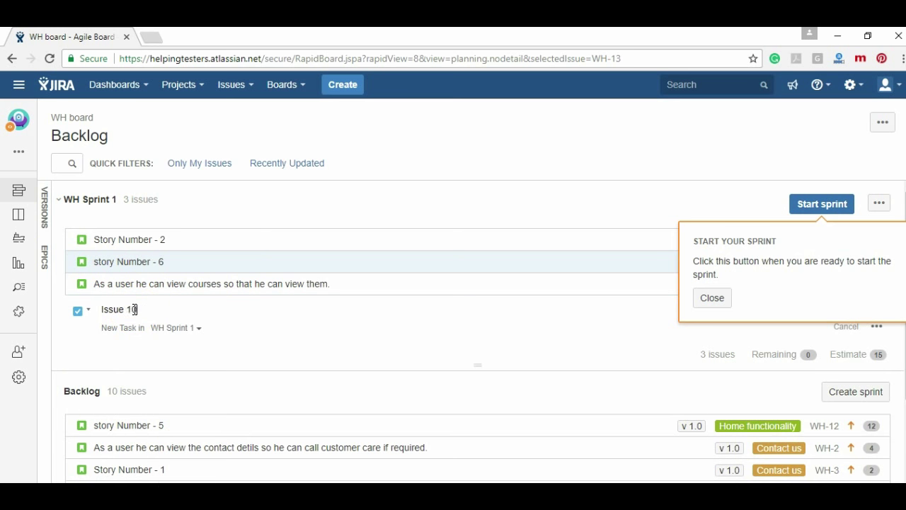
key("Return")
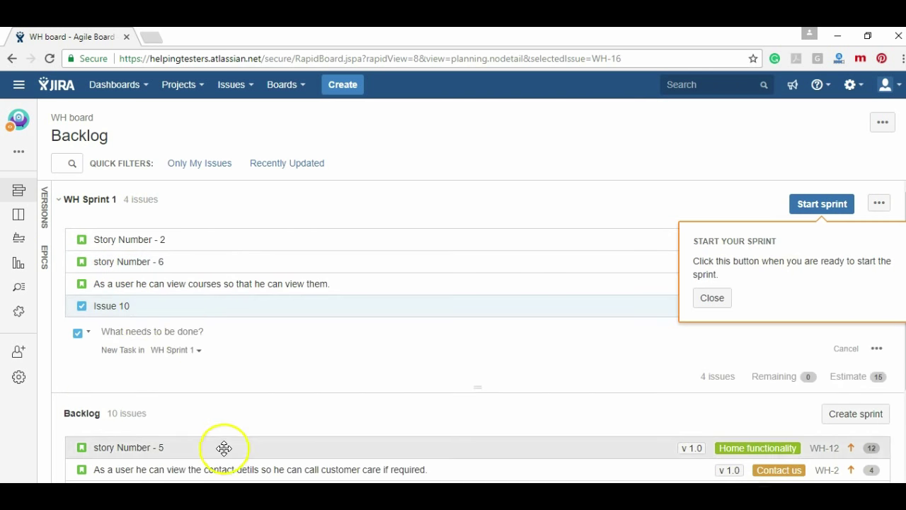
Move "story Number - 5" and "Story Number - 1" from the backlog to the end of WH Sprint 1, dismissing the sprint hint.
left_click_drag(223, 447, 214, 326)
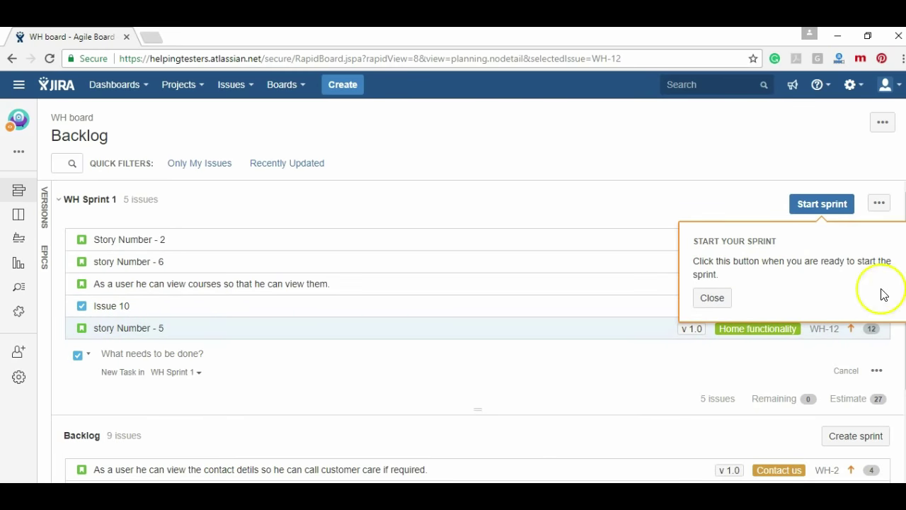
left_click(713, 300)
scroll(713, 300, "down", 1)
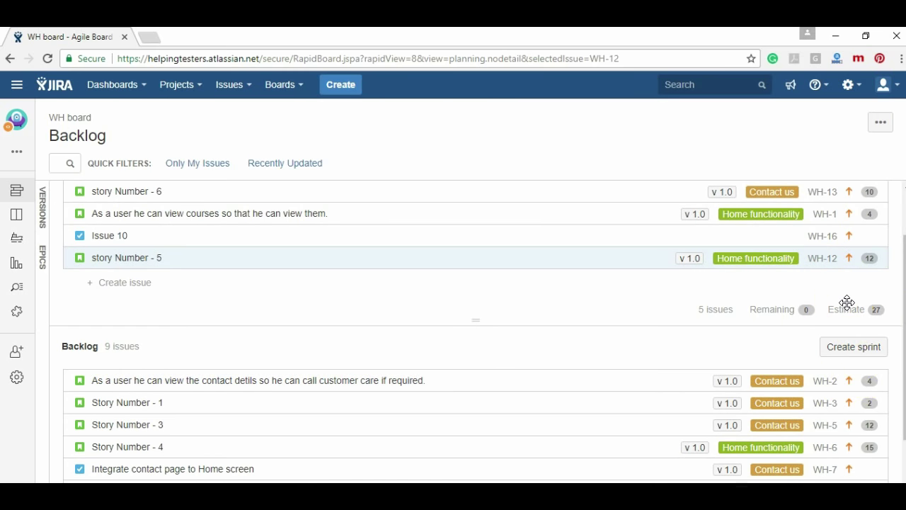
scroll(890, 263, "up", 2)
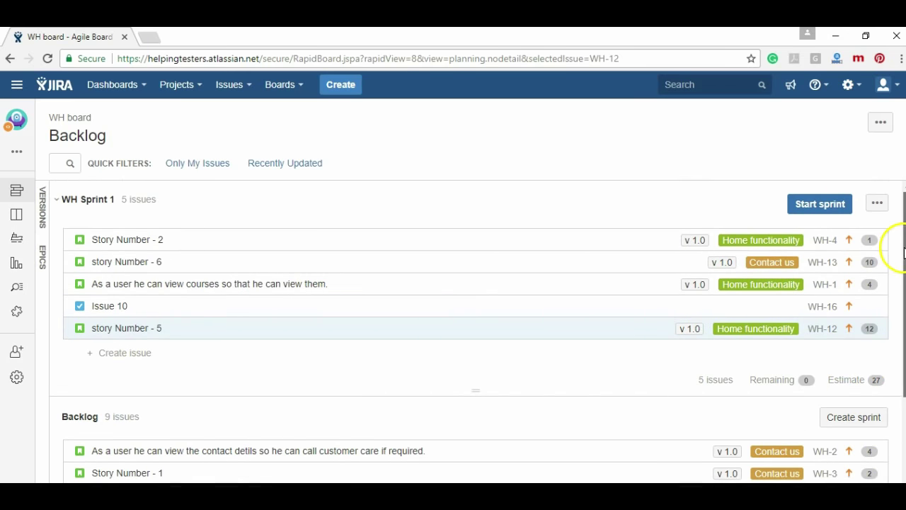
left_click_drag(449, 471, 431, 355)
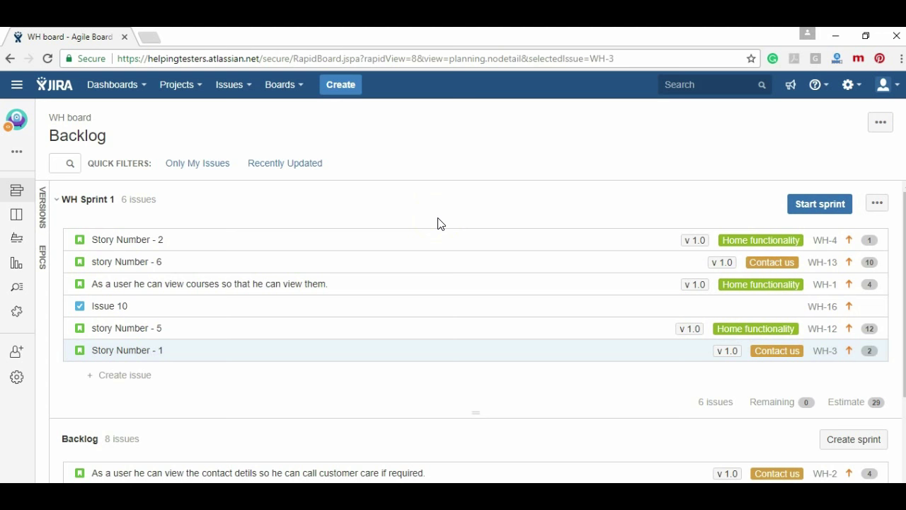
Start WH Sprint 1 with a duration of 2 weeks from 01/Jul/17 4:18 PM.
left_click(804, 206)
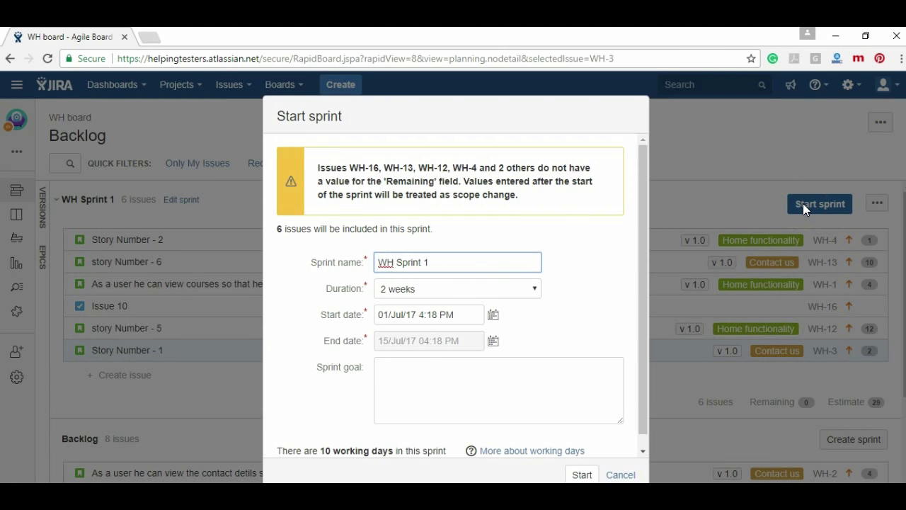
left_click(534, 289)
left_click(542, 290)
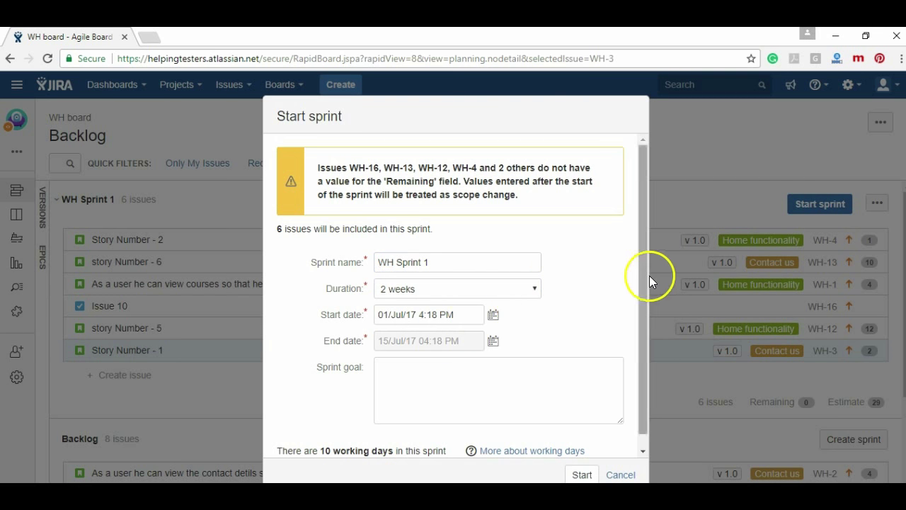
left_click_drag(641, 276, 648, 335)
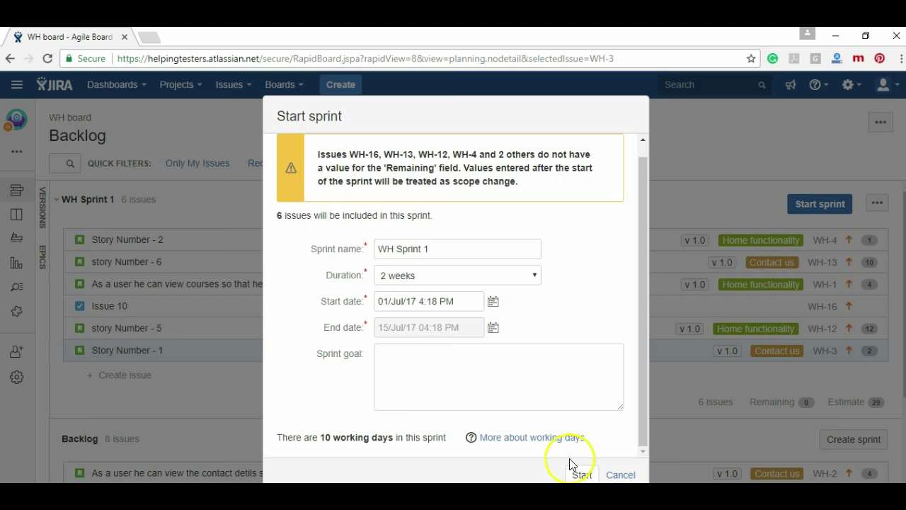
left_click(584, 475)
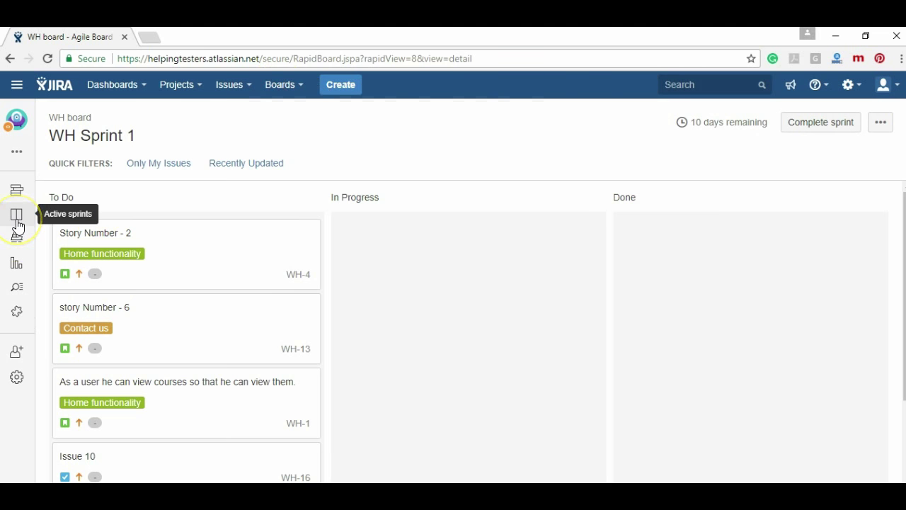
Examine the started sprint in the backlog and its issue cards on the active sprint board.
left_click(16, 193)
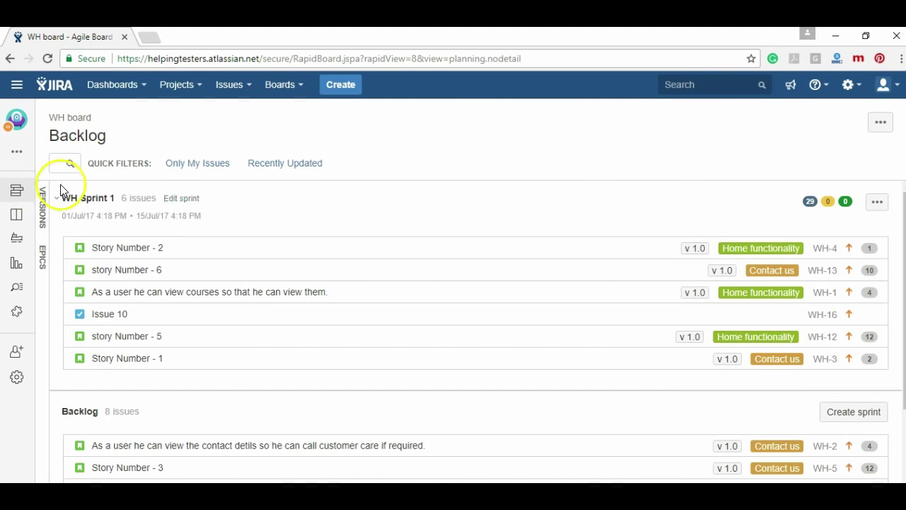
left_click(17, 214)
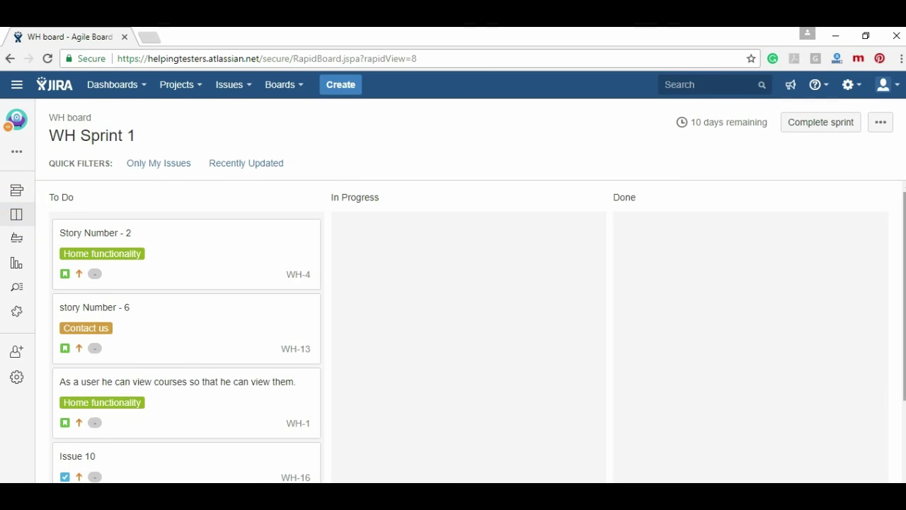
scroll(467, 333, "down", 1)
scroll(467, 332, "down", 5)
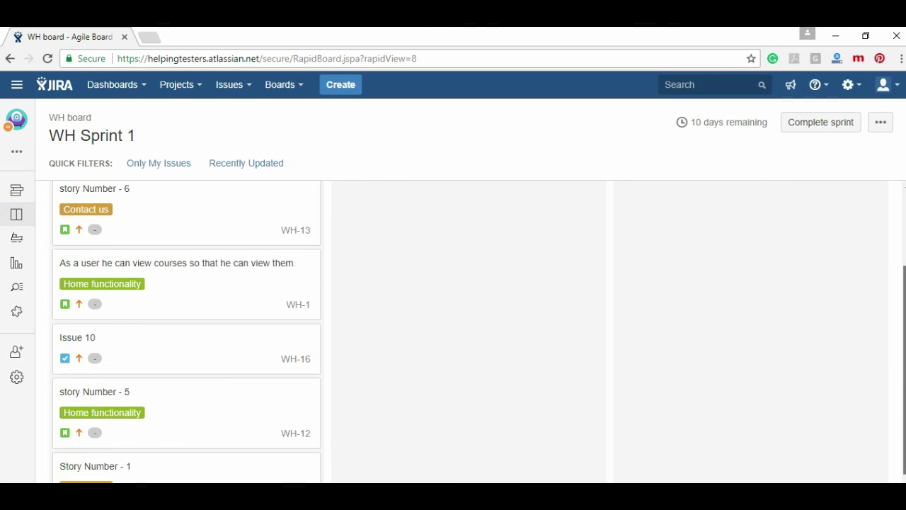
scroll(467, 333, "up", 7)
scroll(467, 333, "down", 3)
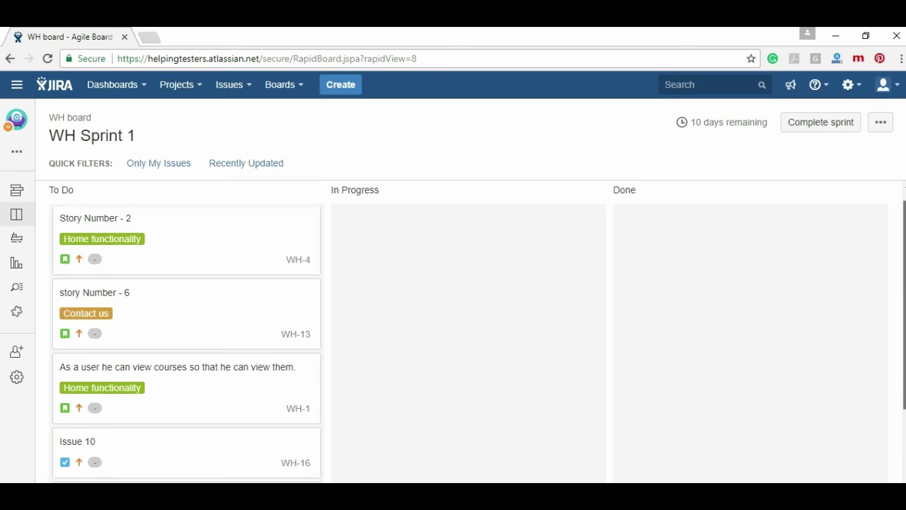
scroll(467, 332, "up", 3)
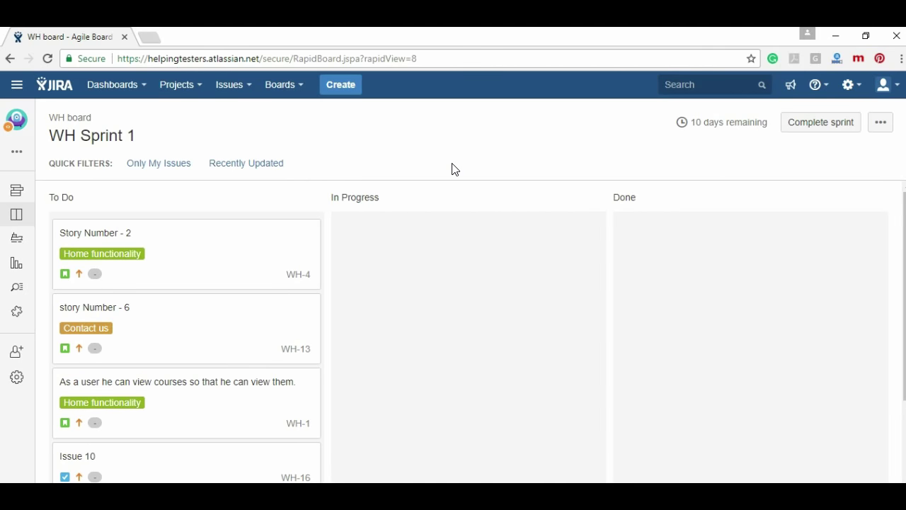
Base the WH board's swimlanes on Epics, and return to the sprint board after viewing the quick filter settings.
left_click(875, 126)
left_click(825, 138)
left_click(878, 131)
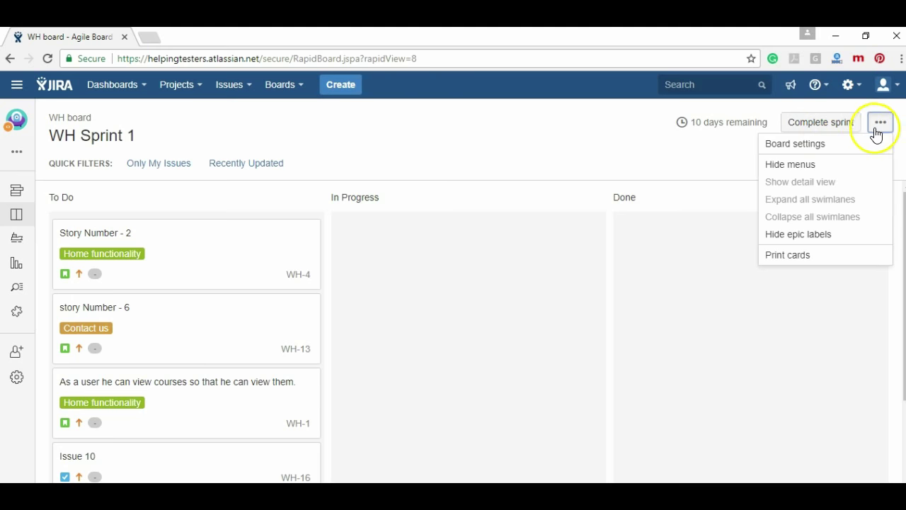
left_click(870, 145)
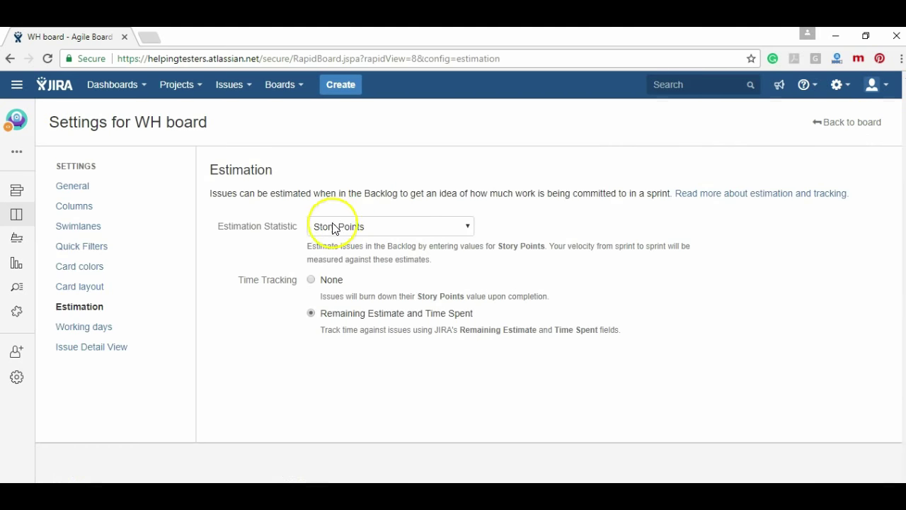
left_click(83, 233)
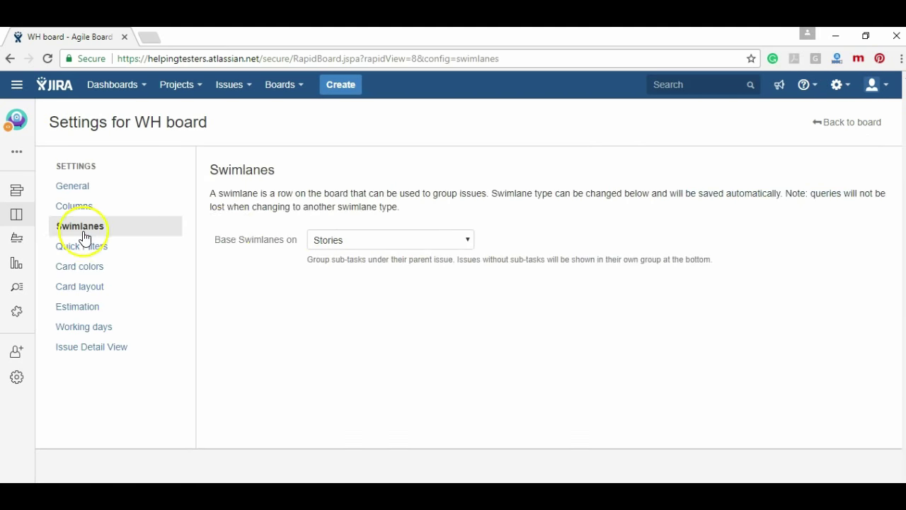
left_click(340, 239)
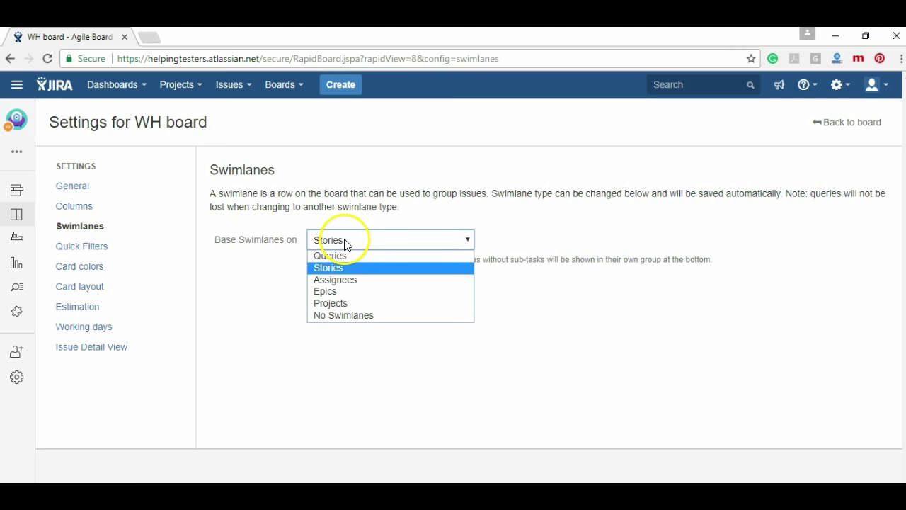
left_click(353, 292)
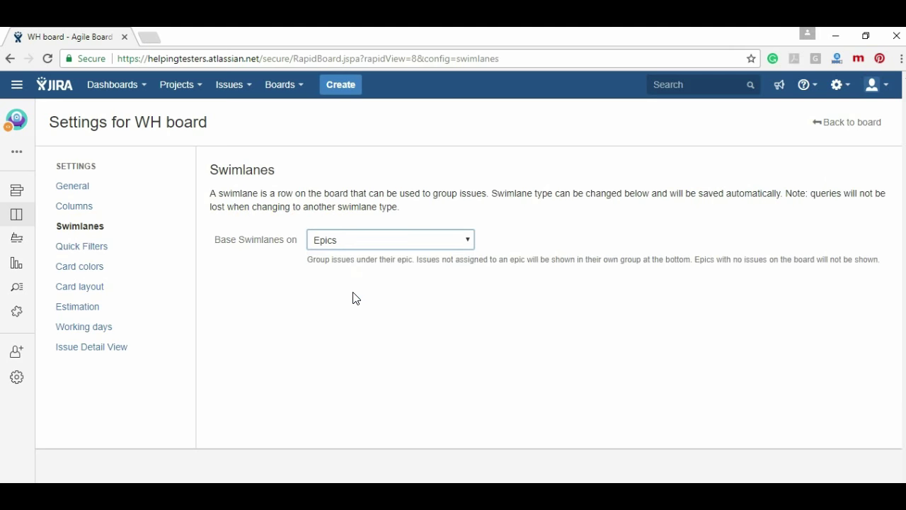
left_click(110, 253)
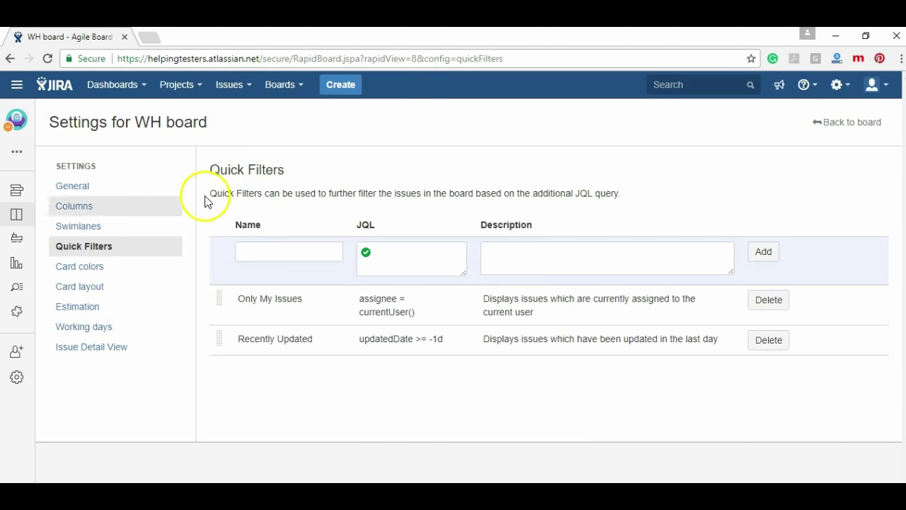
left_click(870, 124)
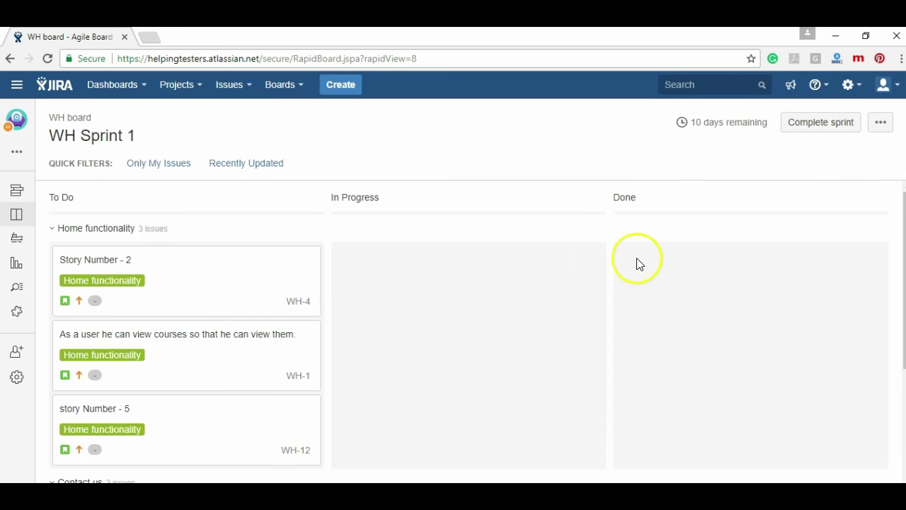
Filter the sprint board with "Only My Issues" and switch the filter off again.
mouse_move(715, 125)
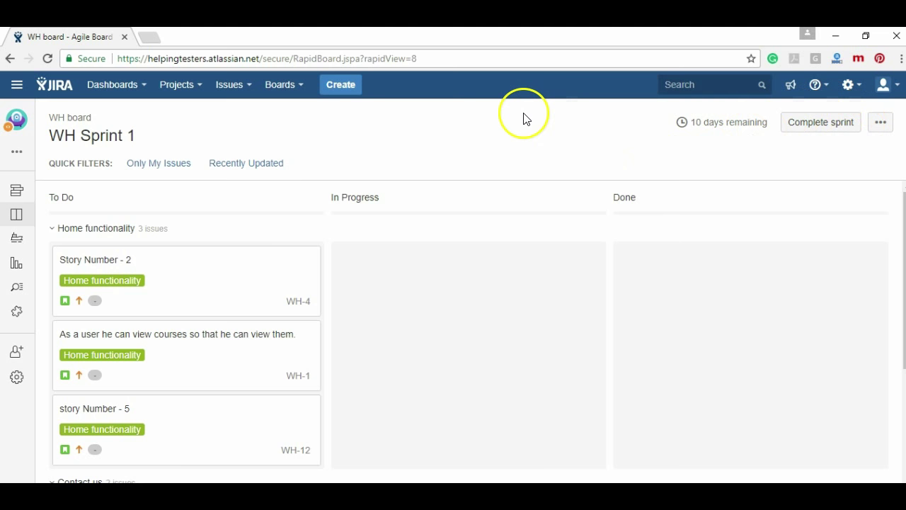
left_click(174, 172)
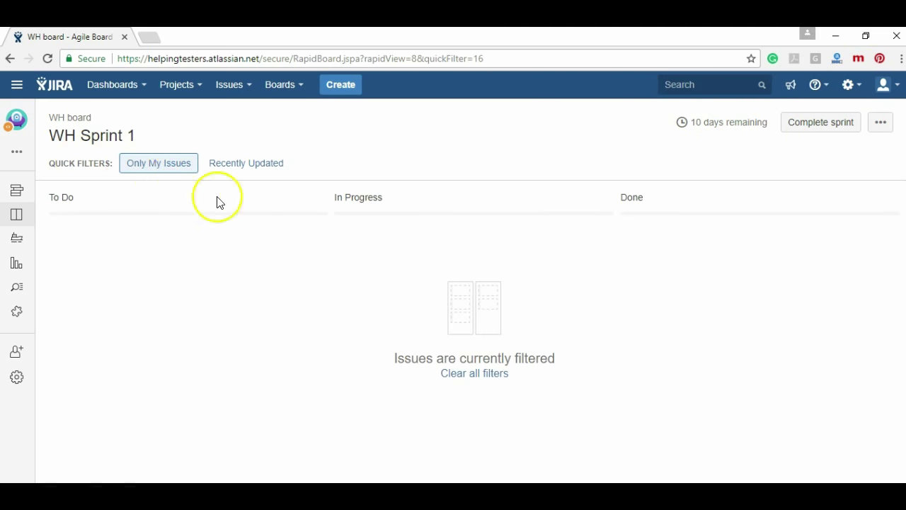
left_click(159, 163)
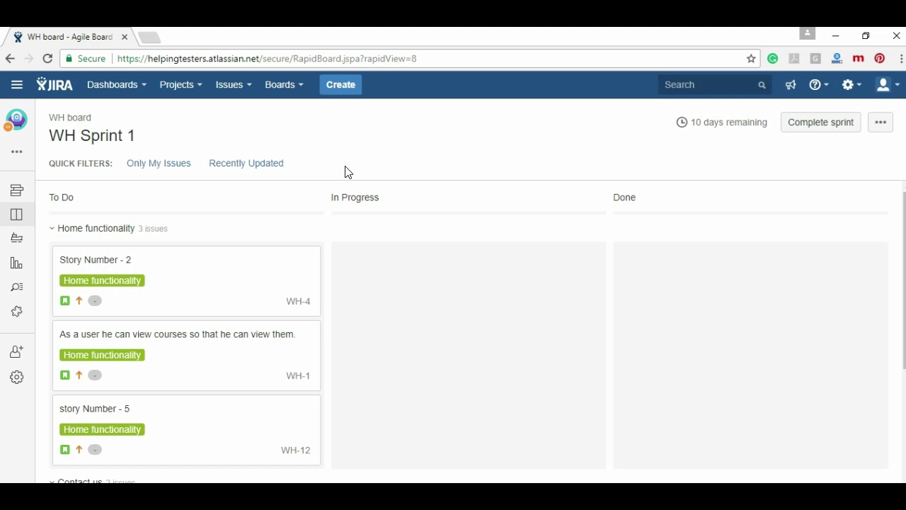
View the actions available for the Story Number - 2 card on the sprint board.
left_click(401, 131)
right_click(153, 292)
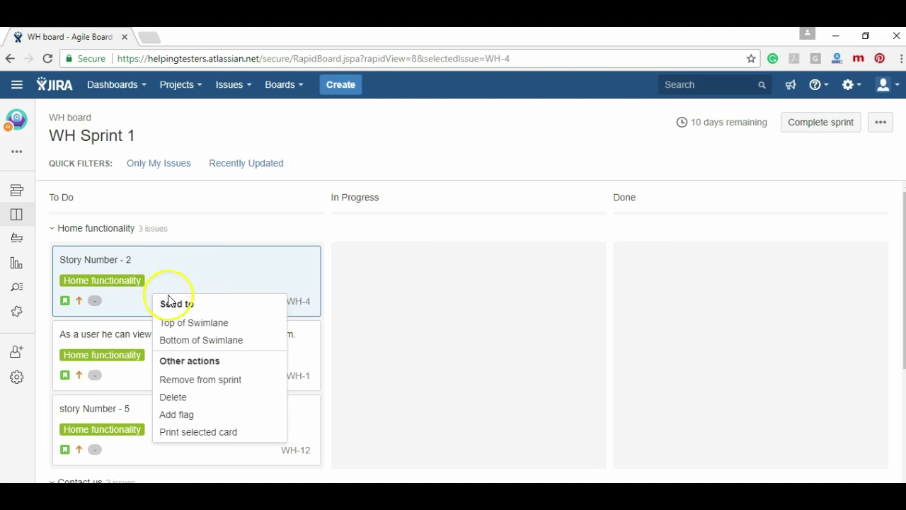
left_click(295, 125)
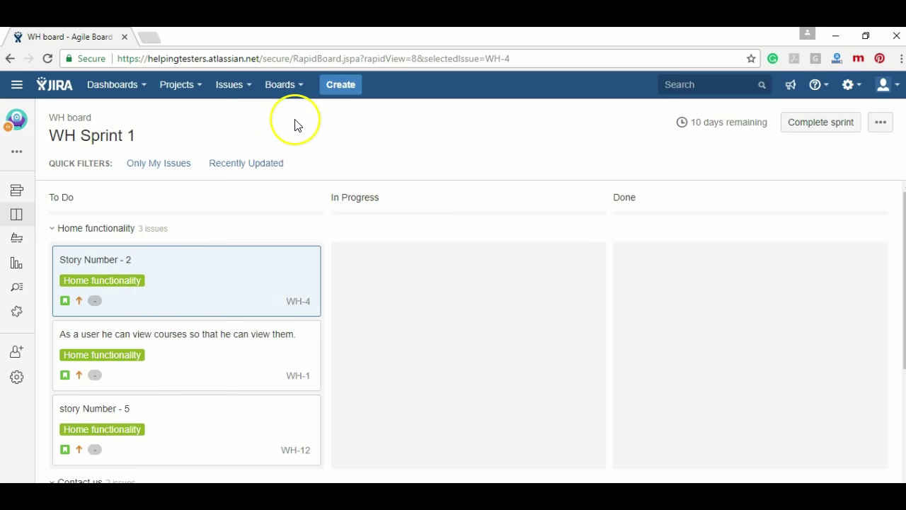
Open the full issue page of Story Number - 2 (WH-4) in a separate browser tab, keeping the board in the original tab.
left_click(70, 260)
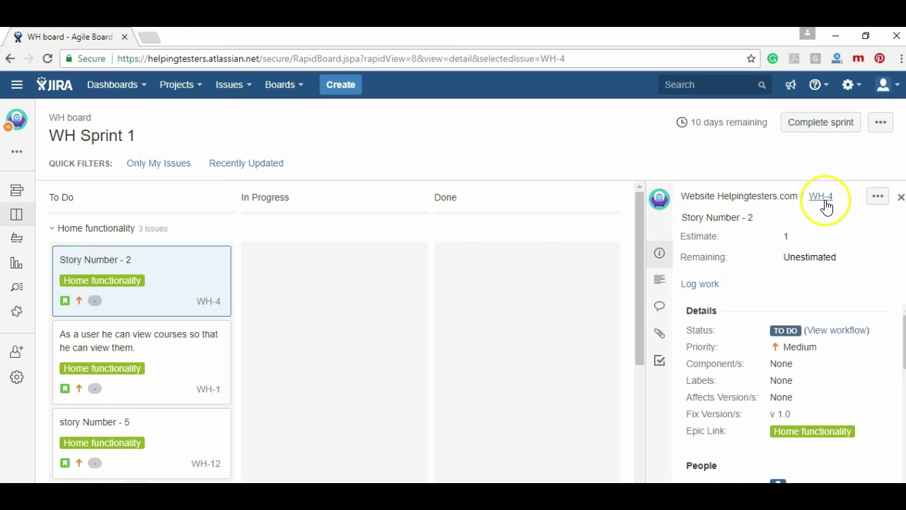
left_click(826, 204)
right_click(825, 205)
left_click(829, 212)
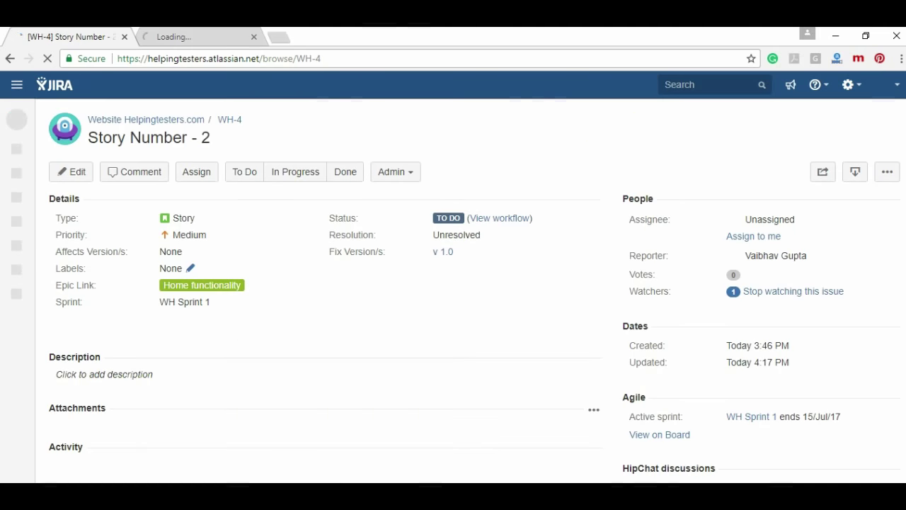
left_click(47, 59)
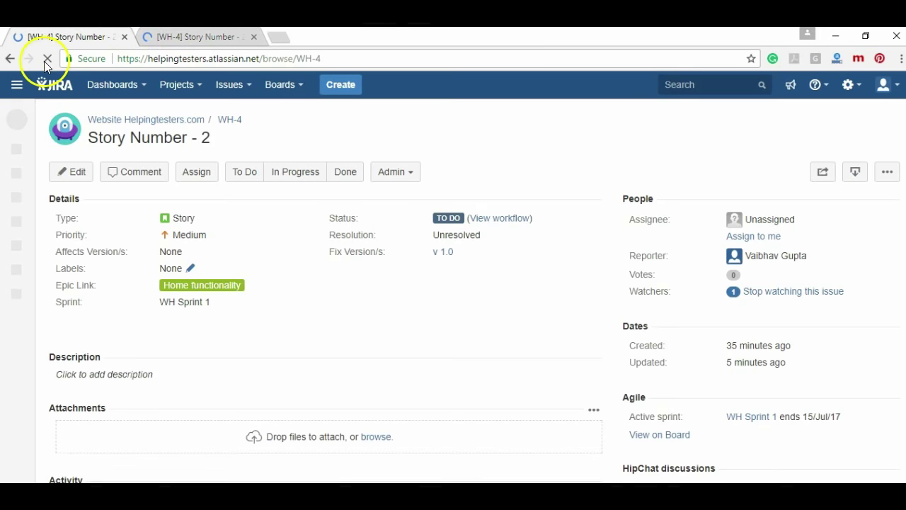
left_click(10, 58)
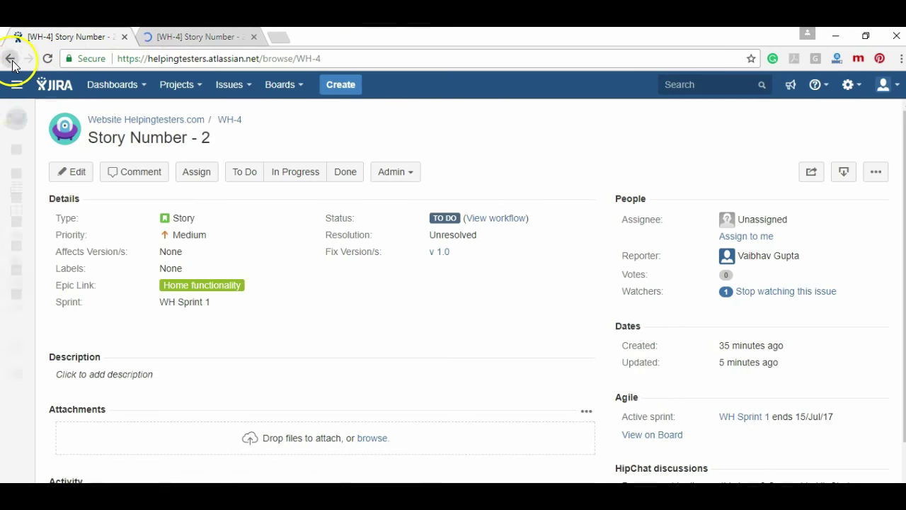
left_click(168, 39)
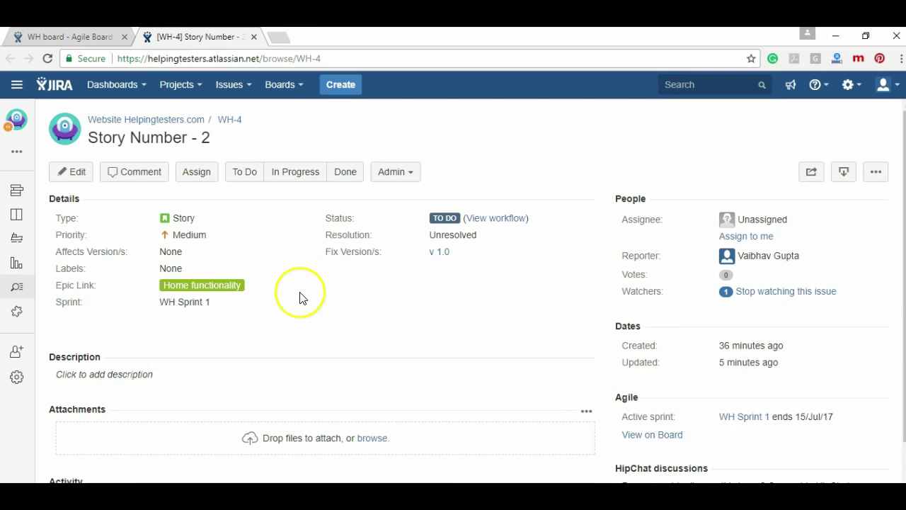
Assign Story Number - 2 (WH-4) to the current user without adding a comment.
left_click(196, 172)
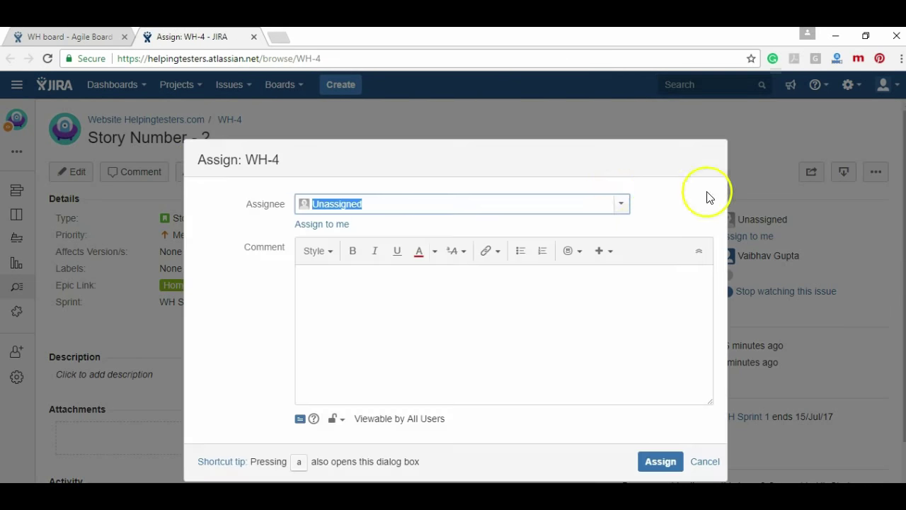
left_click(624, 206)
left_click(453, 241)
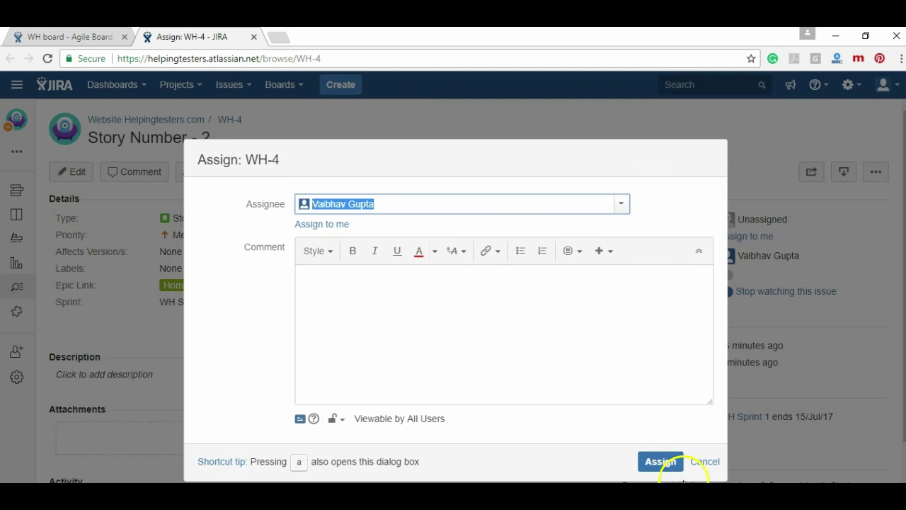
left_click(671, 463)
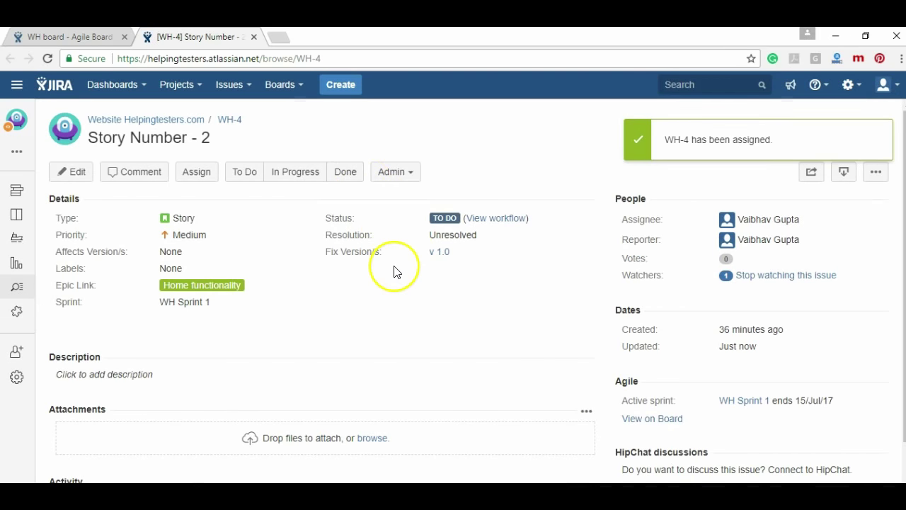
Switch WH-4's status to In Progress, Done, back to To Do, and finally In Progress.
left_click(299, 173)
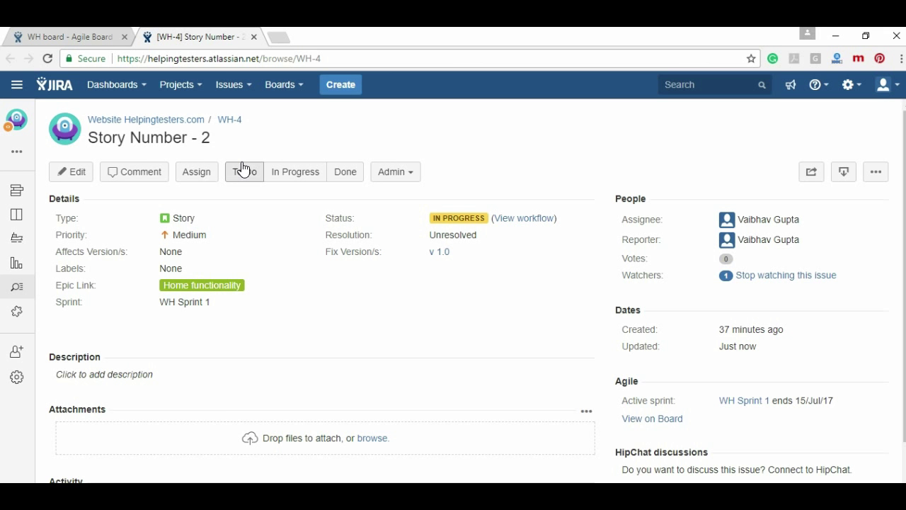
left_click(293, 171)
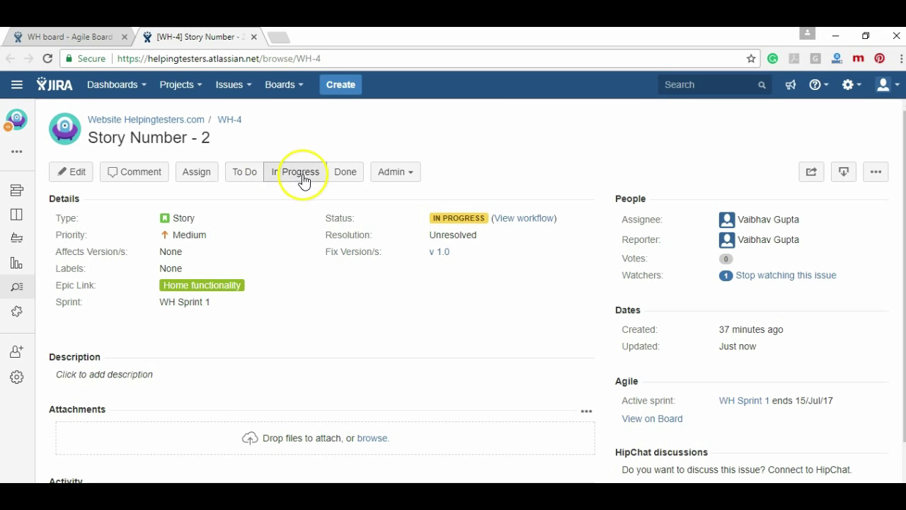
left_click(335, 175)
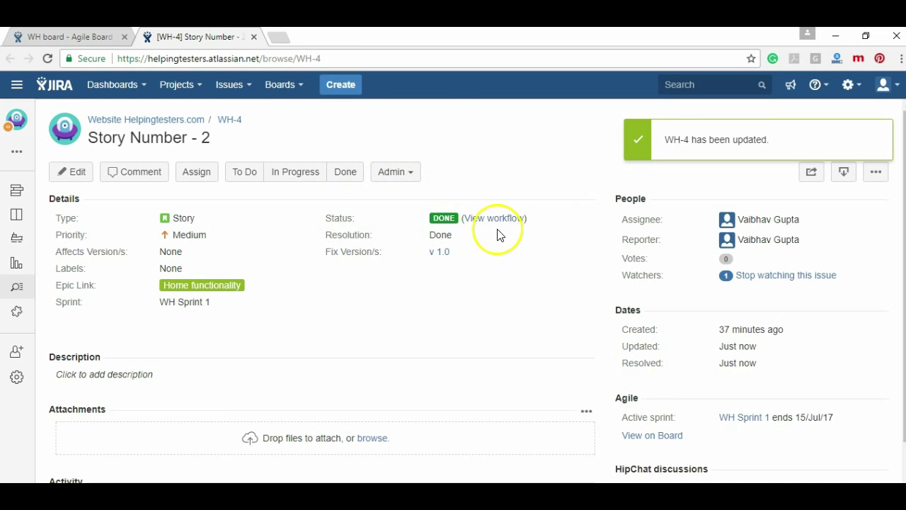
left_click(250, 171)
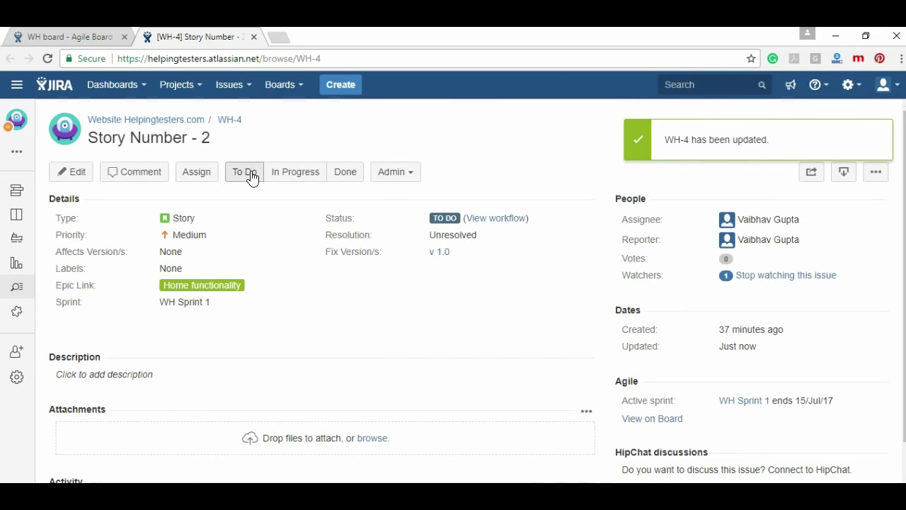
left_click(282, 174)
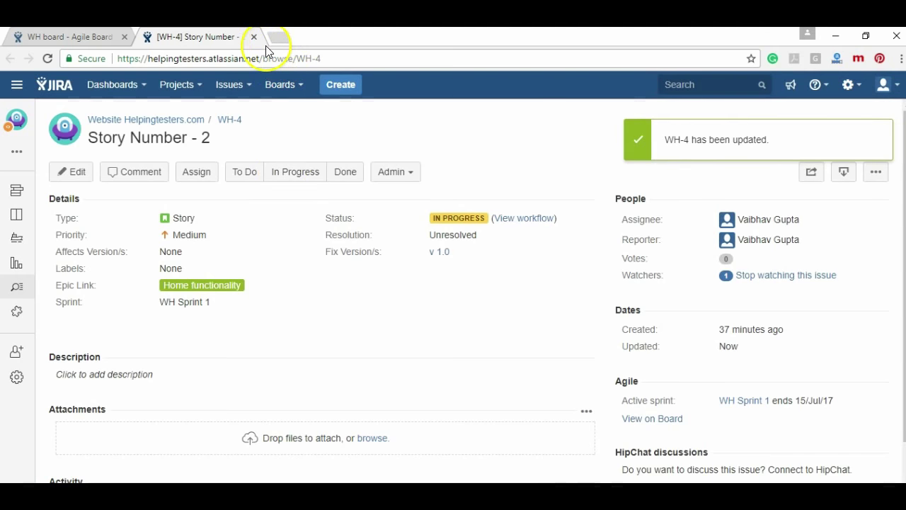
Back on the sprint board, move story Number - 5 to Done, and story Number - 6 and Story Number - 2 to In Progress.
left_click(254, 37)
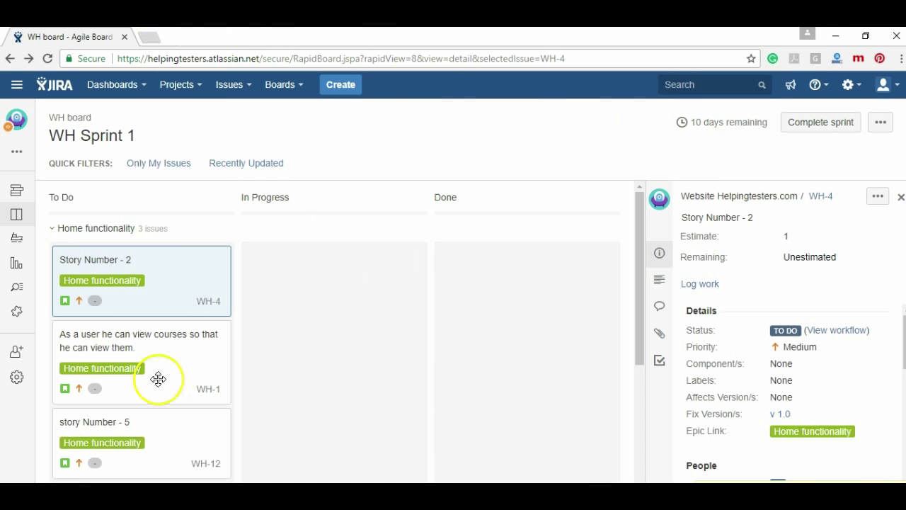
left_click(901, 197)
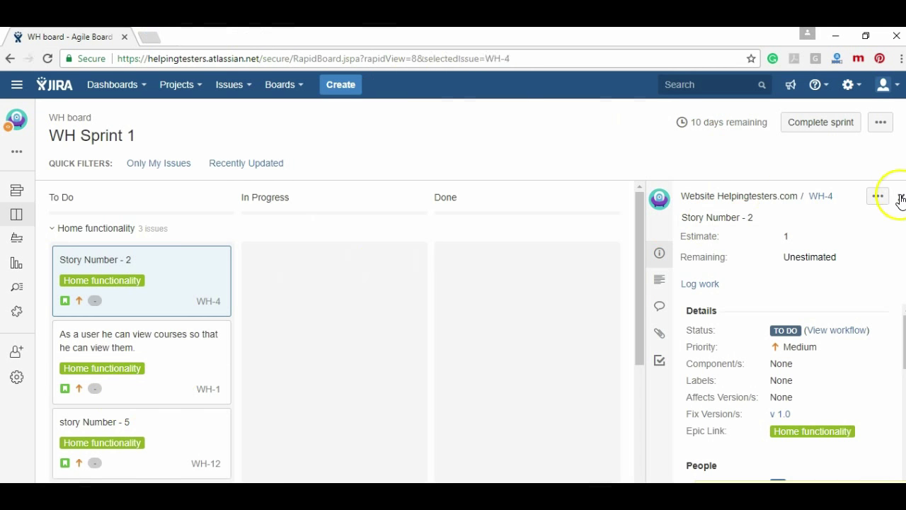
left_click_drag(172, 399, 628, 386)
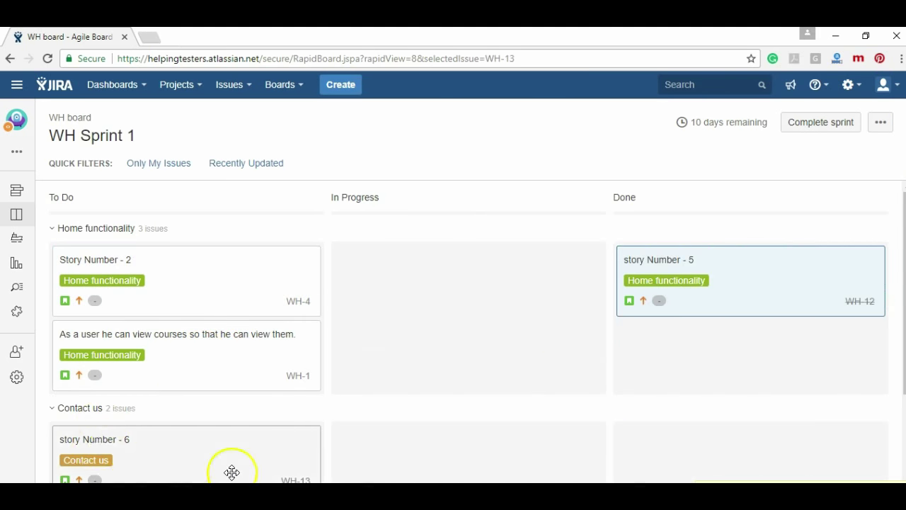
left_click_drag(231, 472, 582, 455)
left_click_drag(198, 301, 418, 304)
Open Story Number - 2's full issue page from the board to check its status.
left_click(423, 258)
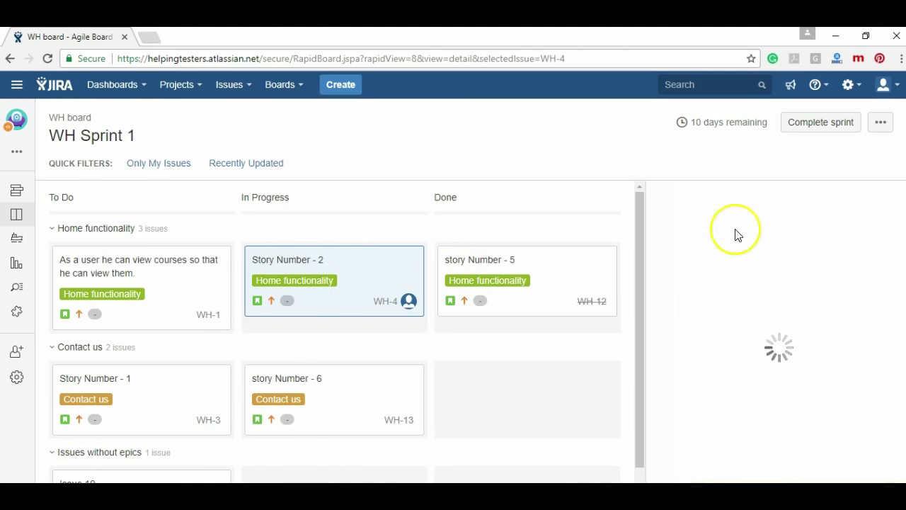
left_click(821, 197)
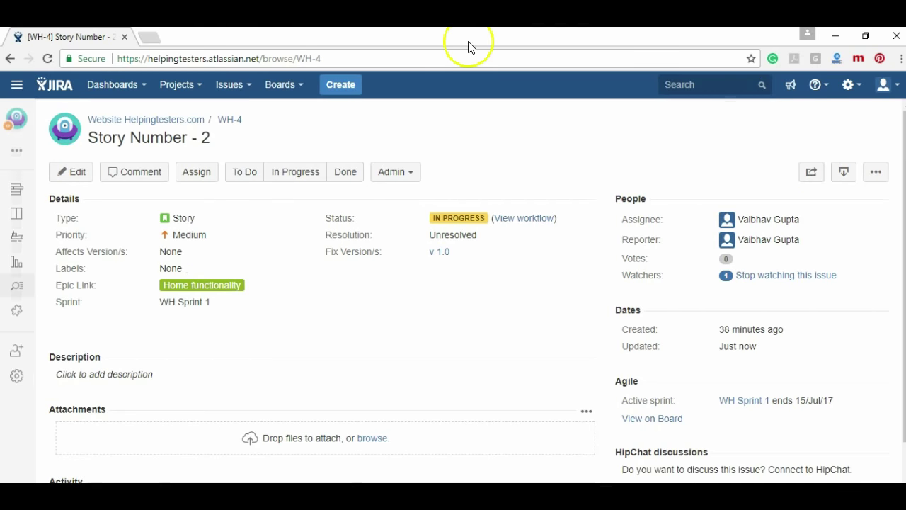
Start a new issue of type Bug in Website Helpingtesters.com with the summary "bug" and the sprint WH Sprint 1.
left_click(350, 84)
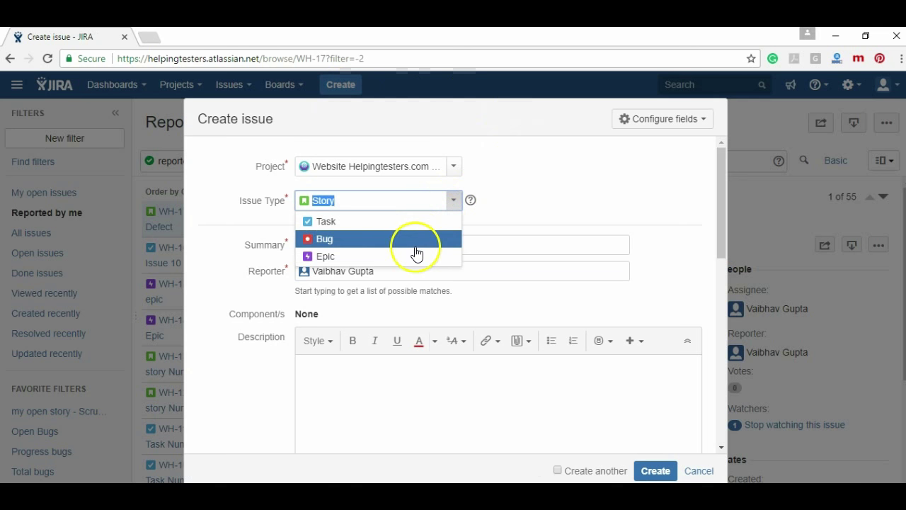
left_click(415, 246)
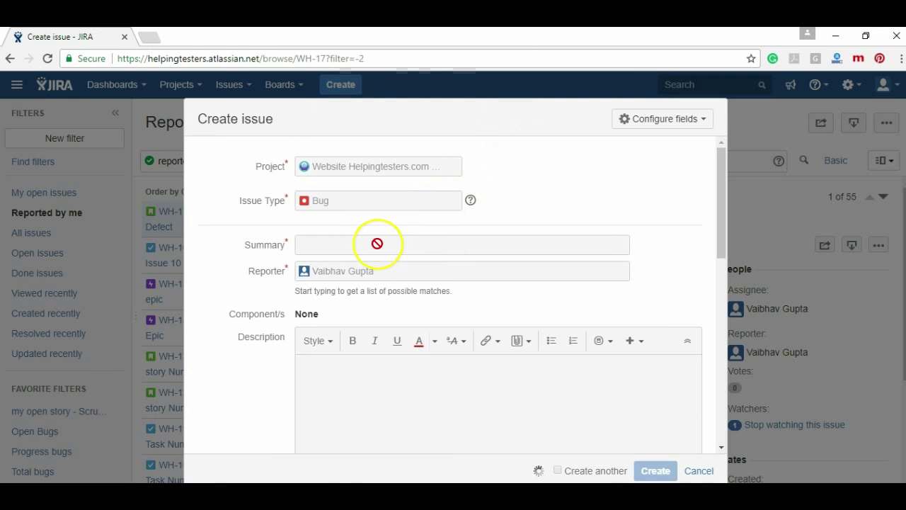
left_click(378, 244)
type("bug")
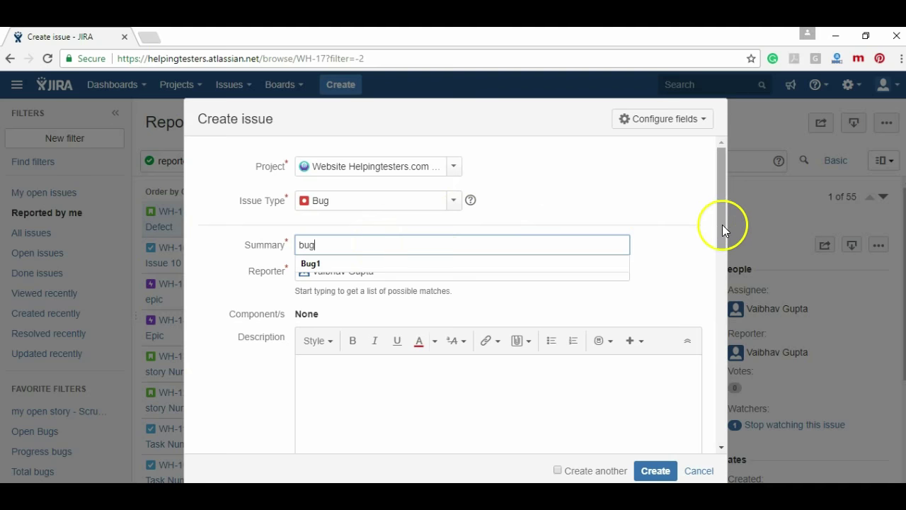
left_click_drag(722, 224, 716, 423)
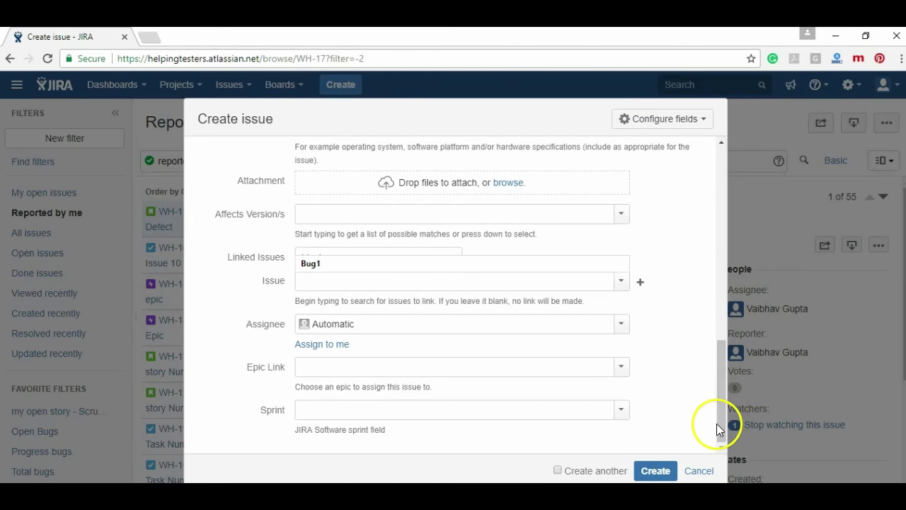
left_click(354, 409)
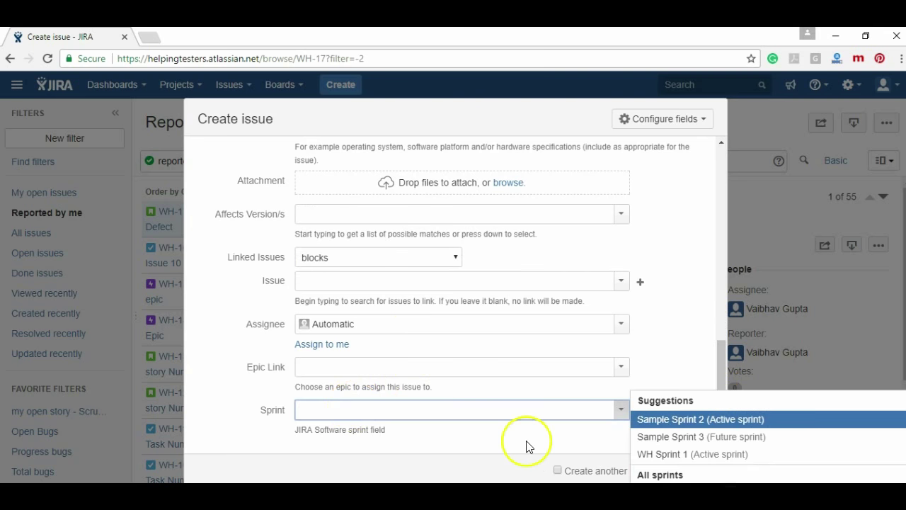
left_click(656, 457)
Review the remaining fields of the new bug, assign it to the current user and create the issue.
left_click_drag(721, 395, 686, 321)
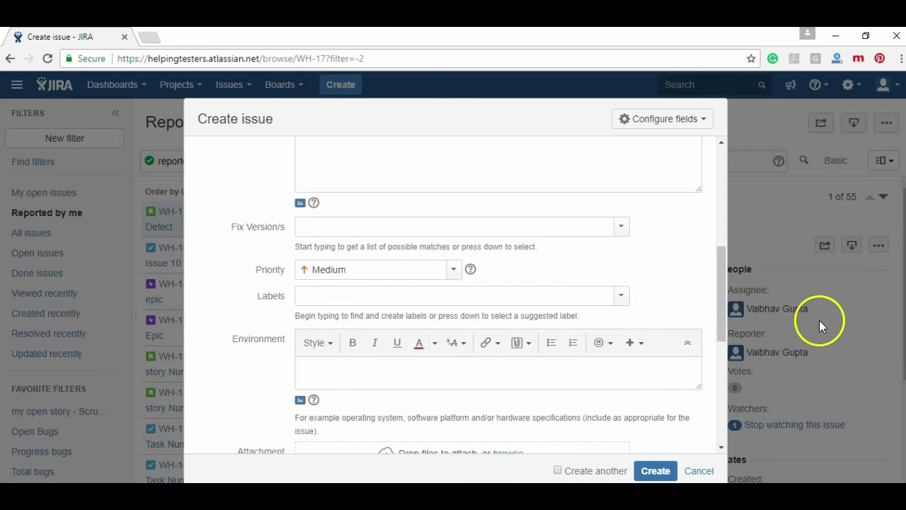
left_click_drag(717, 289, 713, 360)
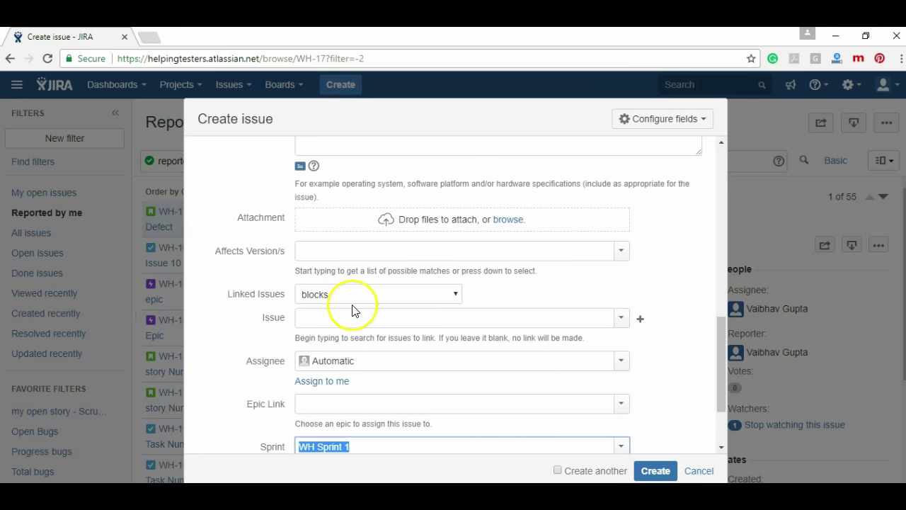
left_click_drag(721, 327, 719, 385)
left_click(678, 353)
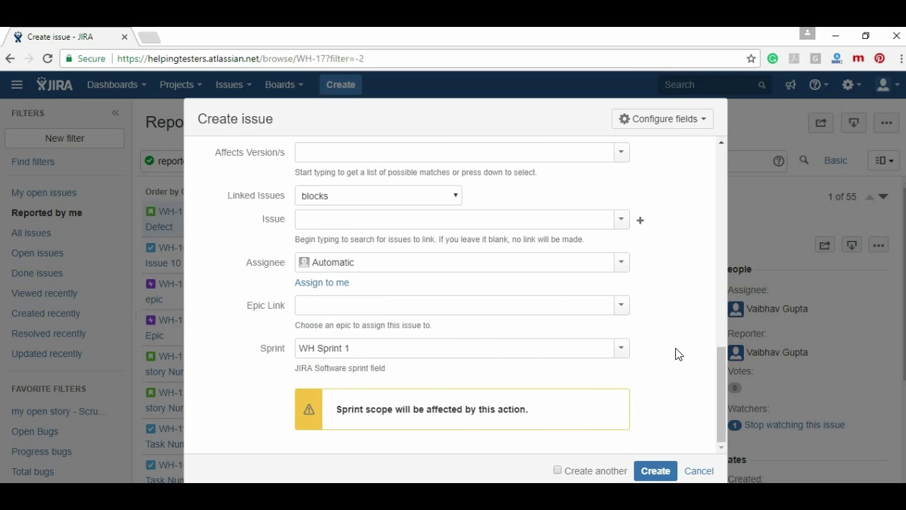
left_click(629, 338)
left_click(345, 285)
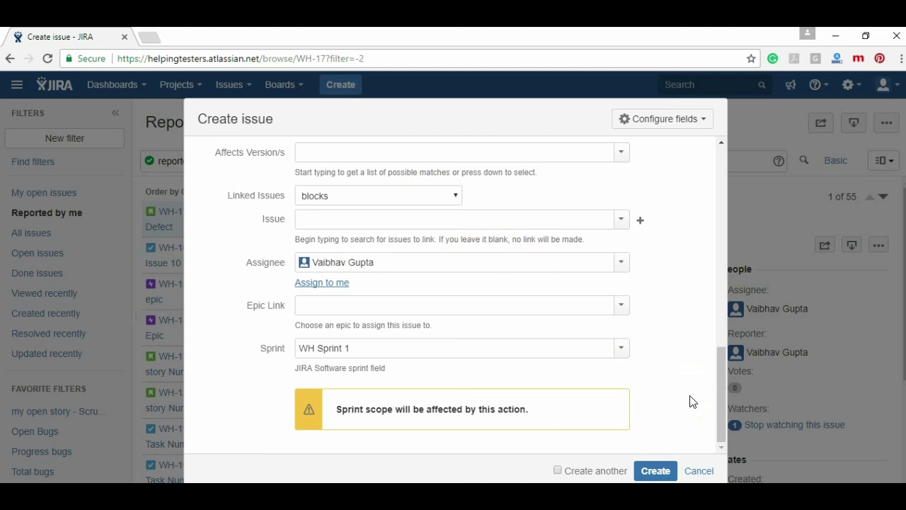
left_click(645, 473)
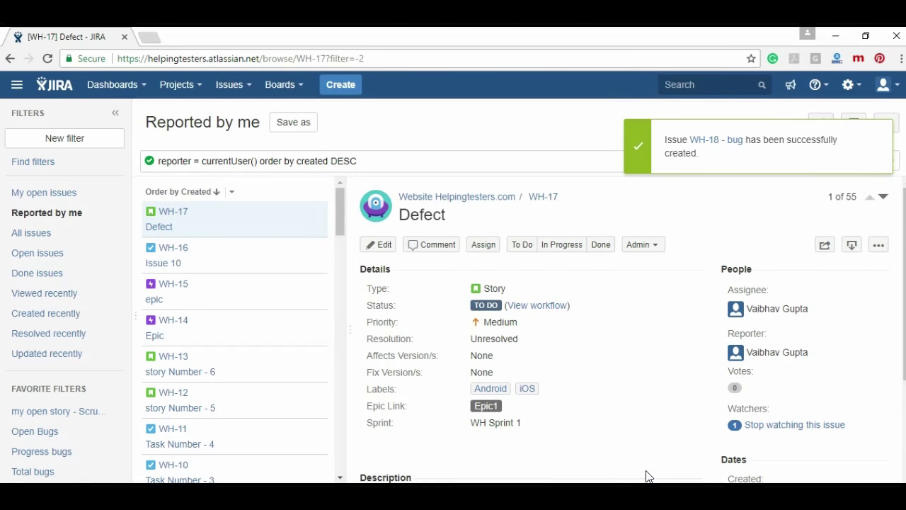
Open the WH board and move the bug card WH-18 from To Do to In Progress.
left_click(271, 86)
left_click(282, 126)
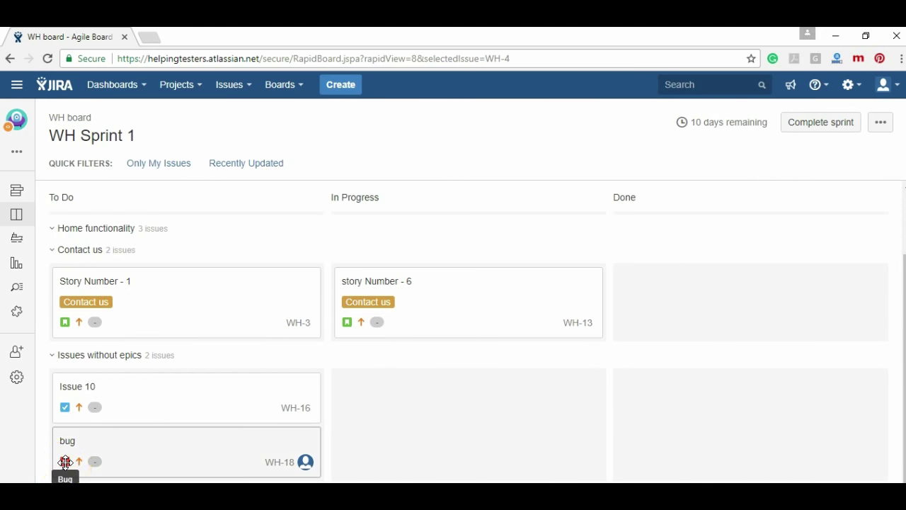
left_click_drag(65, 462, 365, 440)
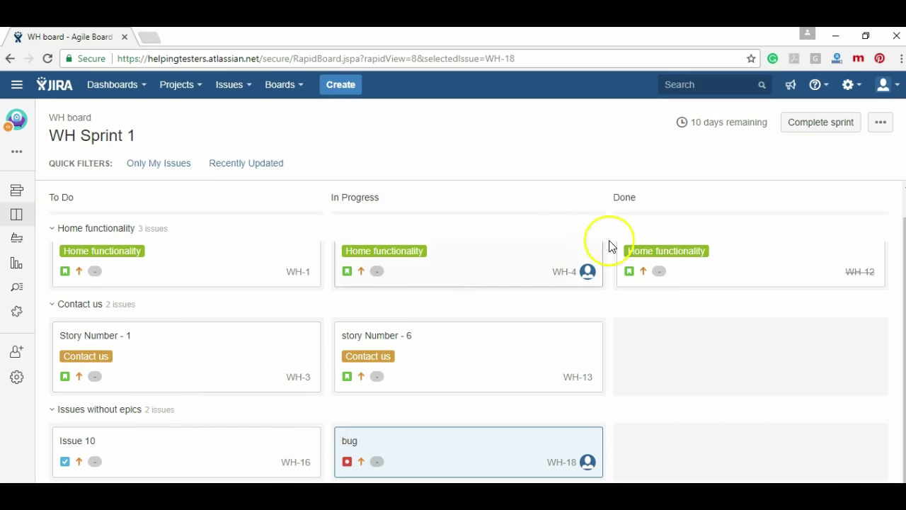
Collapse all swimlanes on the WH Sprint 1 board and expand them all again.
left_click(880, 122)
left_click(814, 215)
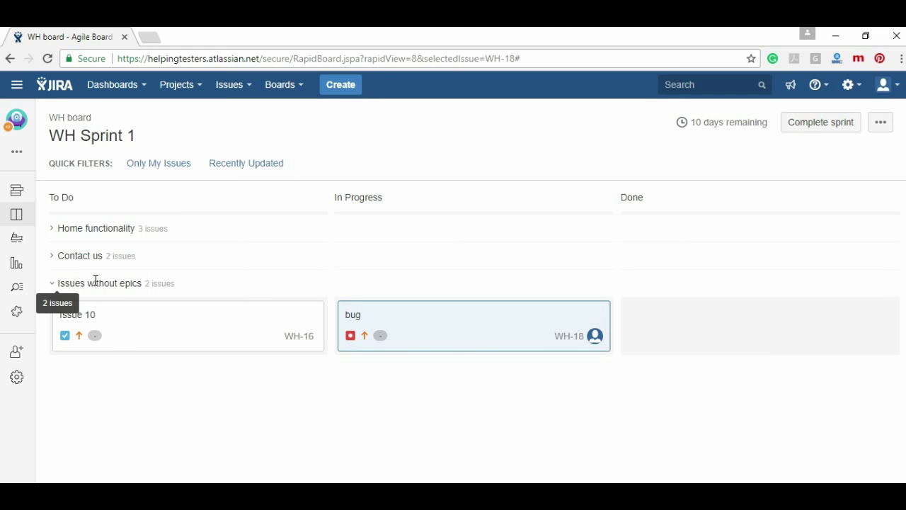
left_click(879, 124)
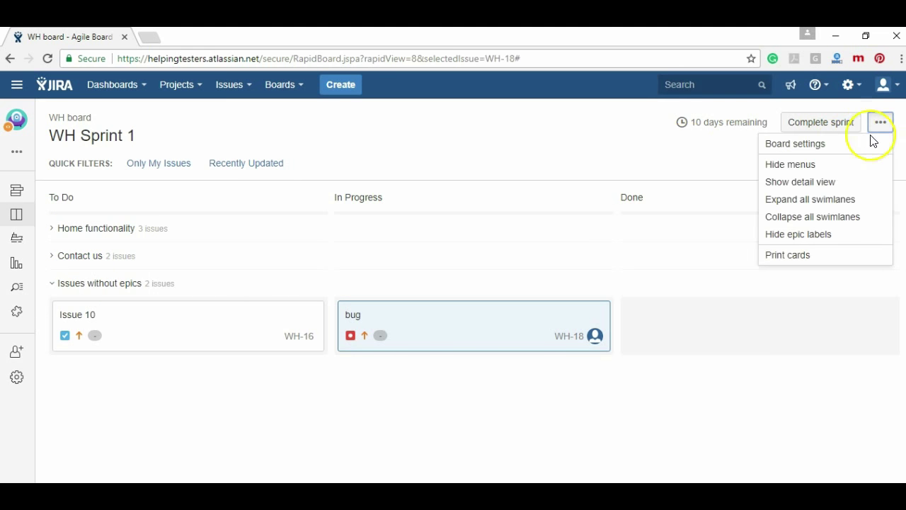
left_click(829, 203)
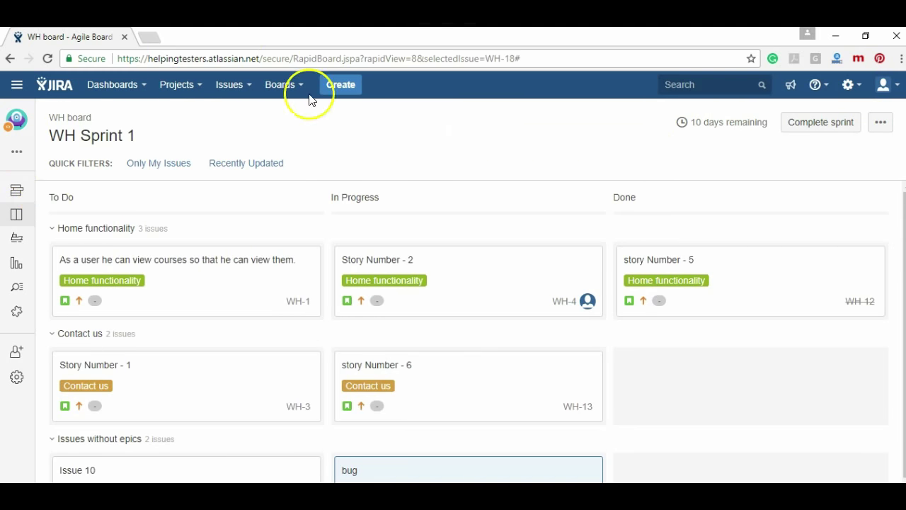
Open the backlog of the WH board and check which actions are available for WH Sprint 1.
left_click(8, 205)
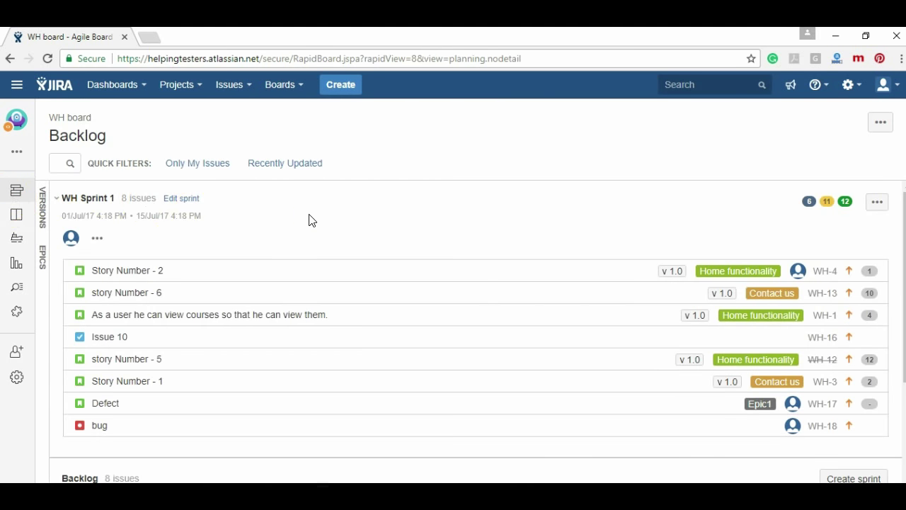
left_click(876, 206)
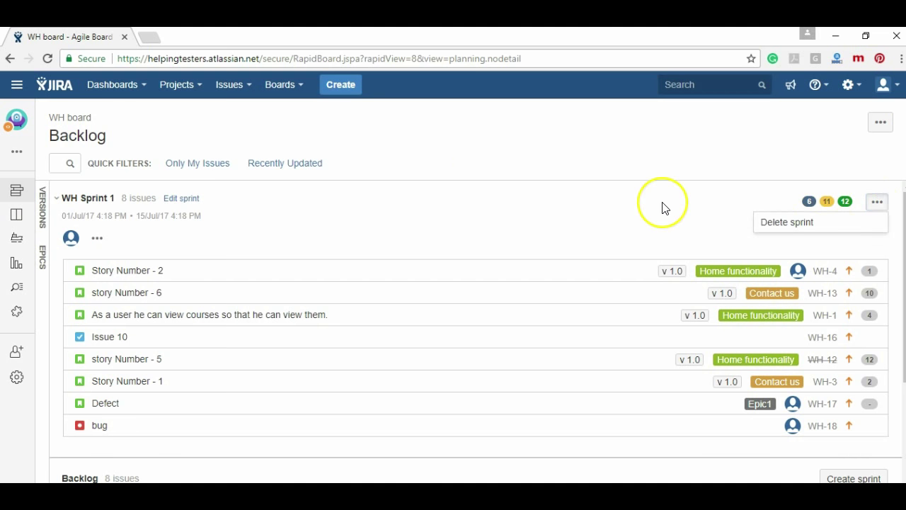
left_click(490, 156)
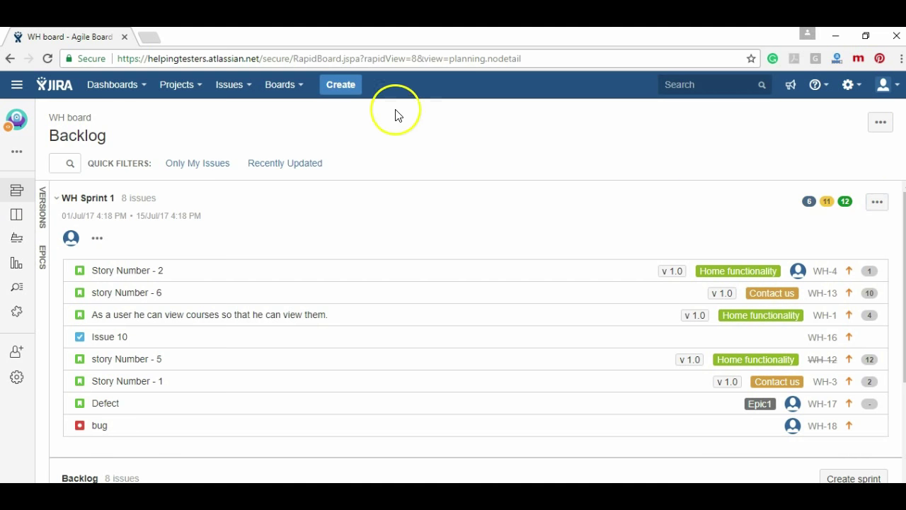
Start a new issue of type Story in Website Helpingtesters.com with the summary "New story".
left_click(329, 93)
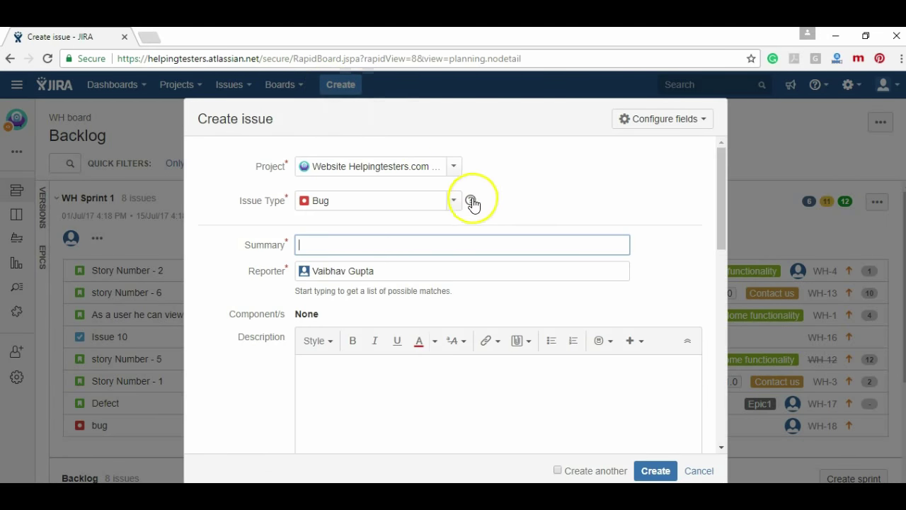
left_click(454, 201)
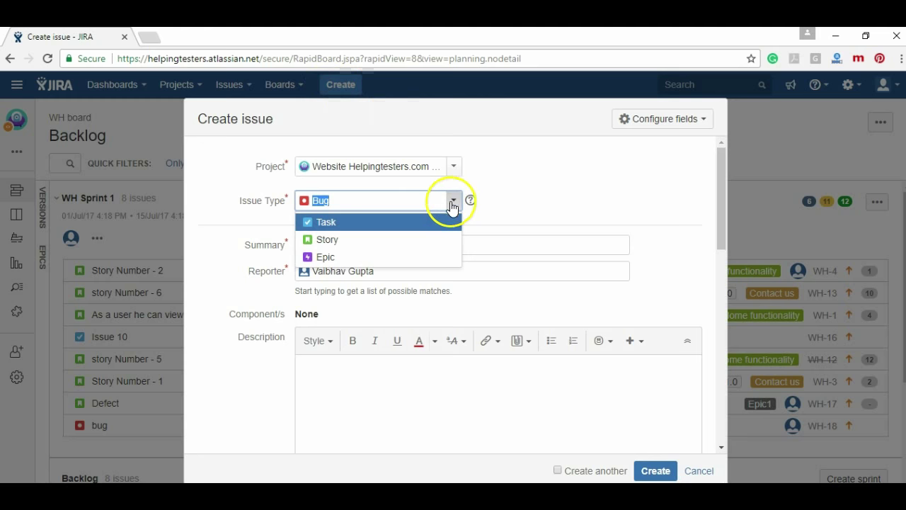
left_click(409, 239)
left_click(416, 246)
type("N")
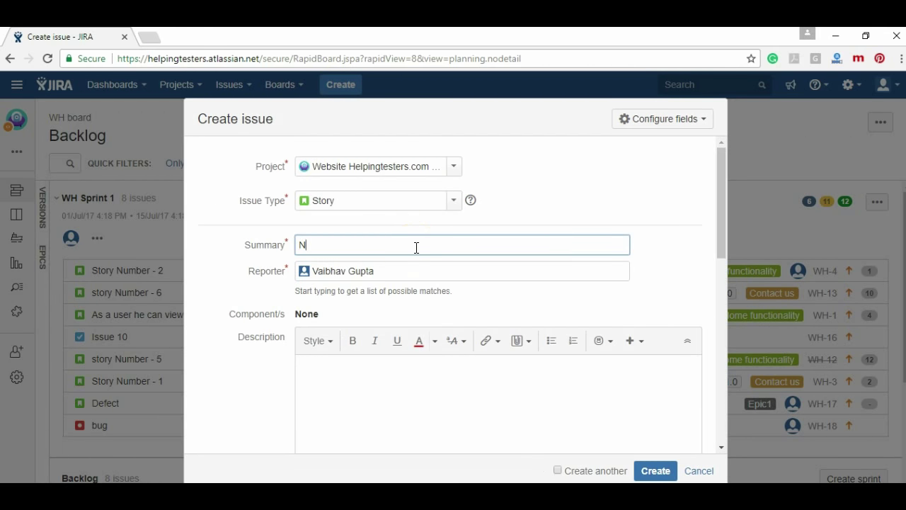
type("ew story")
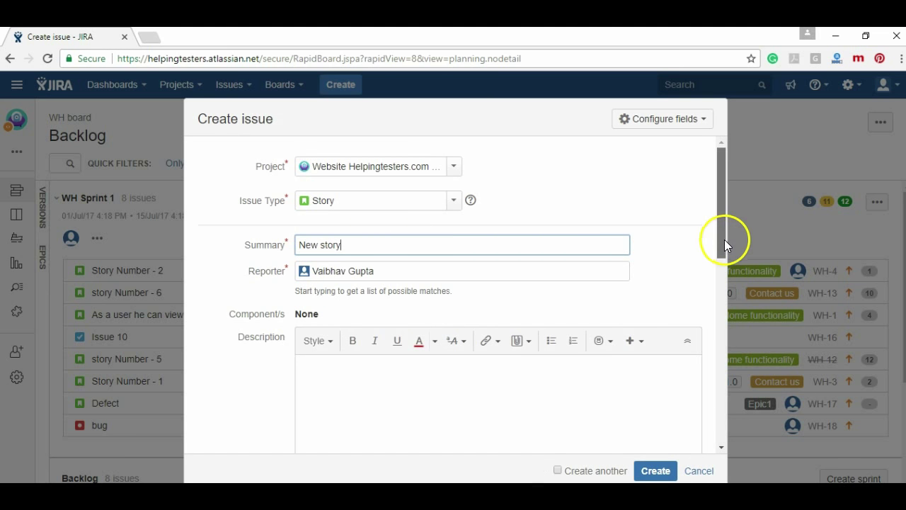
Assign the new story to the sprint WH Sprint 1 and create the issue.
left_click_drag(724, 240, 708, 444)
left_click(613, 327)
left_click(614, 325)
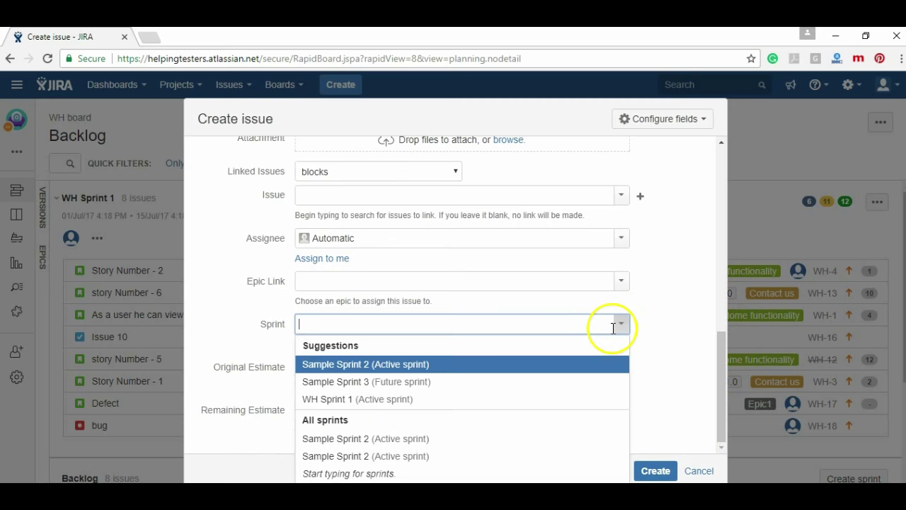
left_click(453, 400)
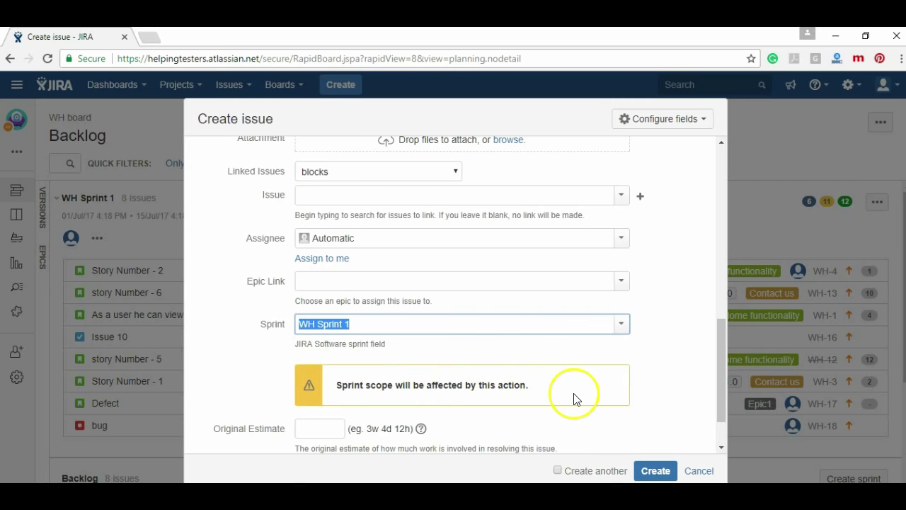
triple_click(500, 383)
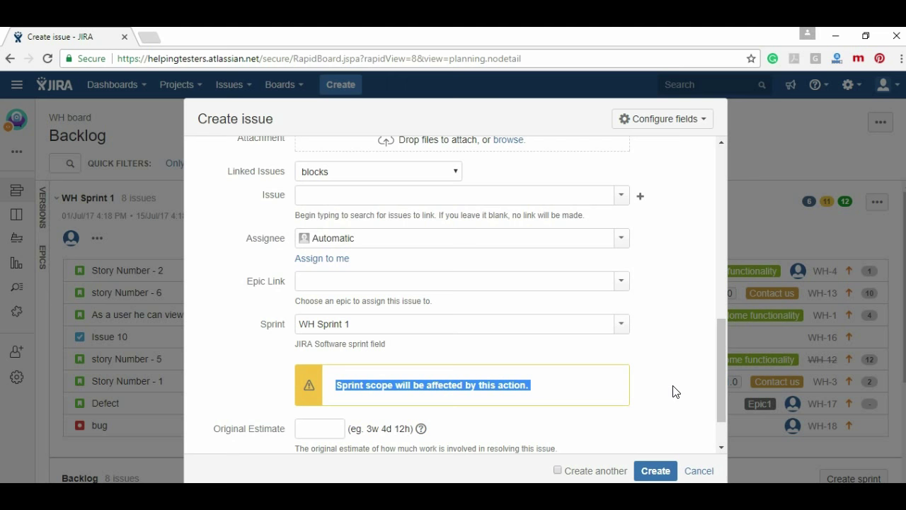
left_click(664, 473)
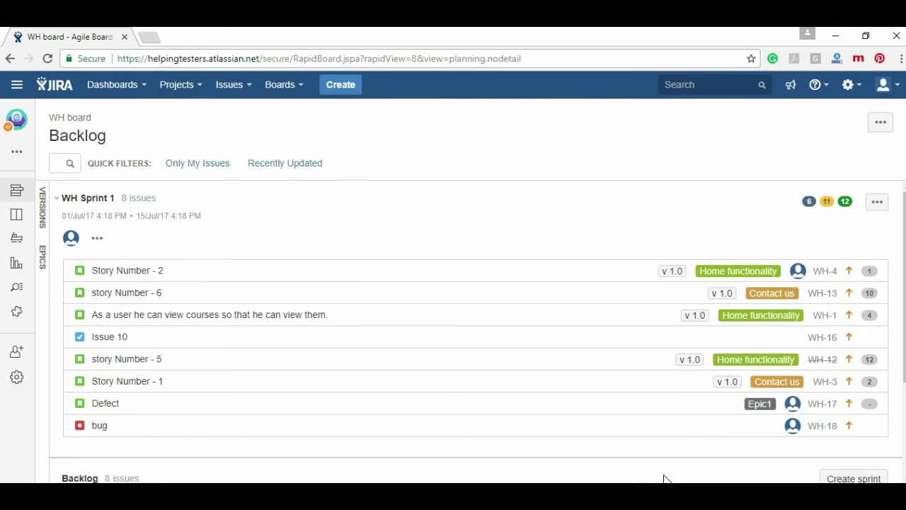
Reload the WH board and open its active sprint, WH Sprint 1.
left_click(276, 86)
left_click(284, 128)
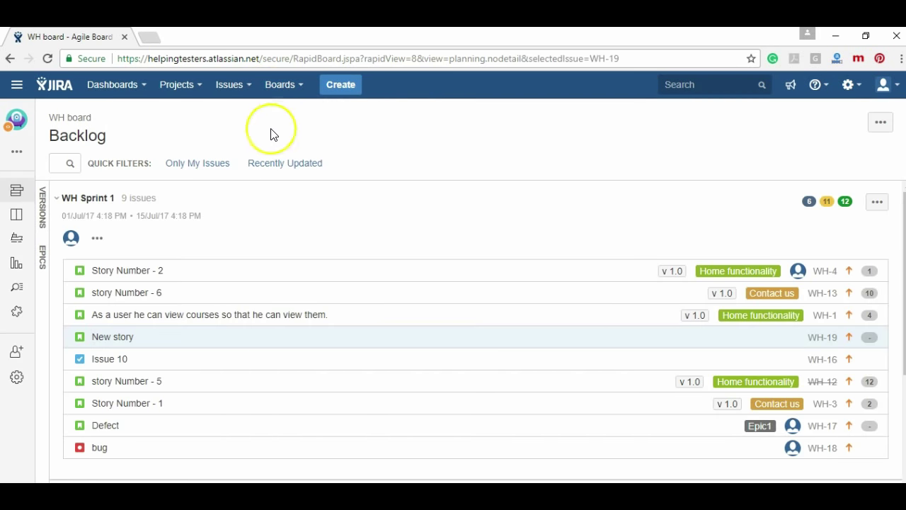
left_click(14, 215)
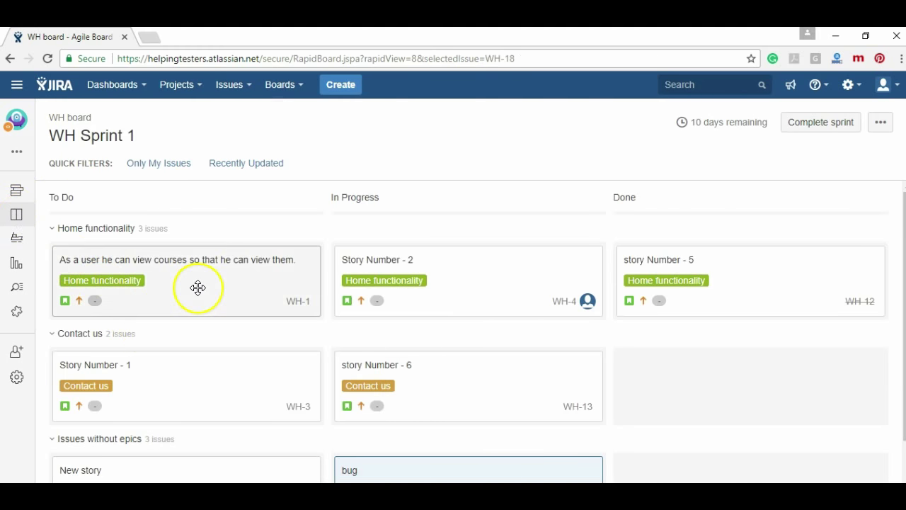
Move the story cards WH-4, WH-1, WH-3 and WH-19 to Done on the WH Sprint 1 board.
left_click_drag(198, 288, 704, 389)
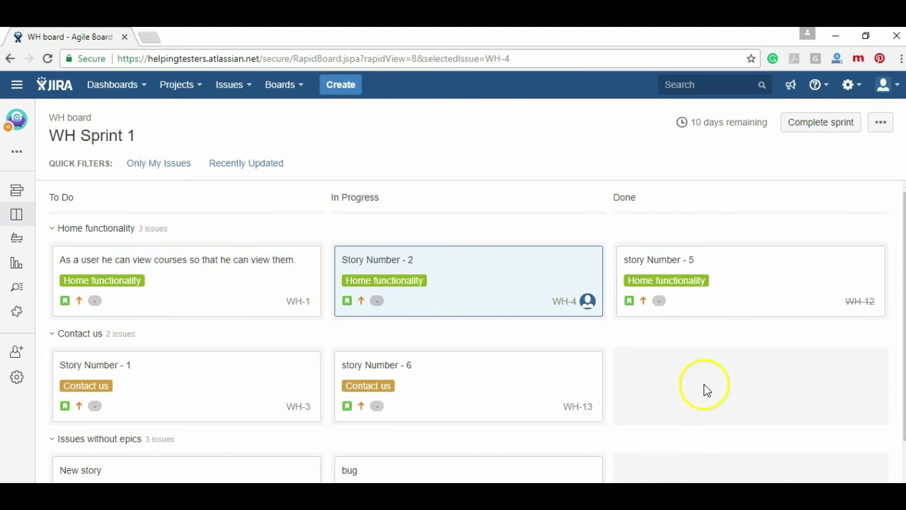
left_click_drag(538, 293, 815, 401)
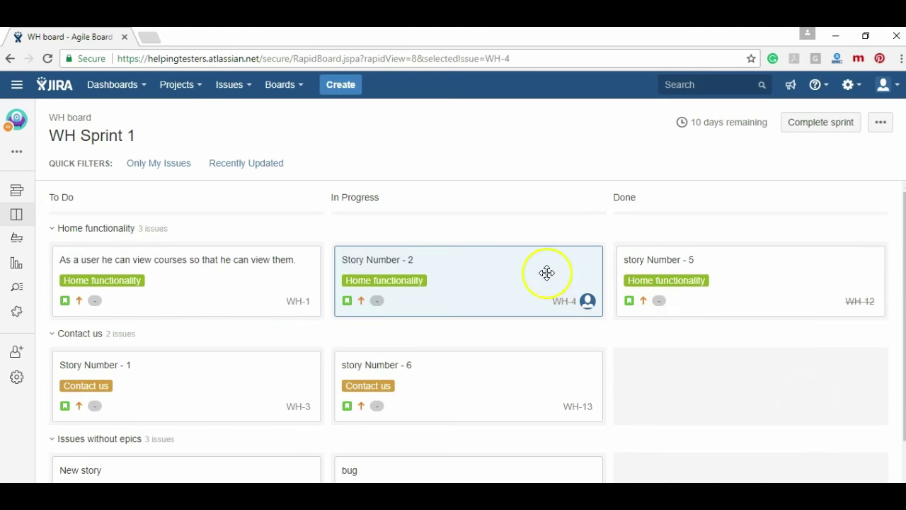
left_click_drag(546, 271, 736, 281)
left_click_drag(300, 297, 802, 345)
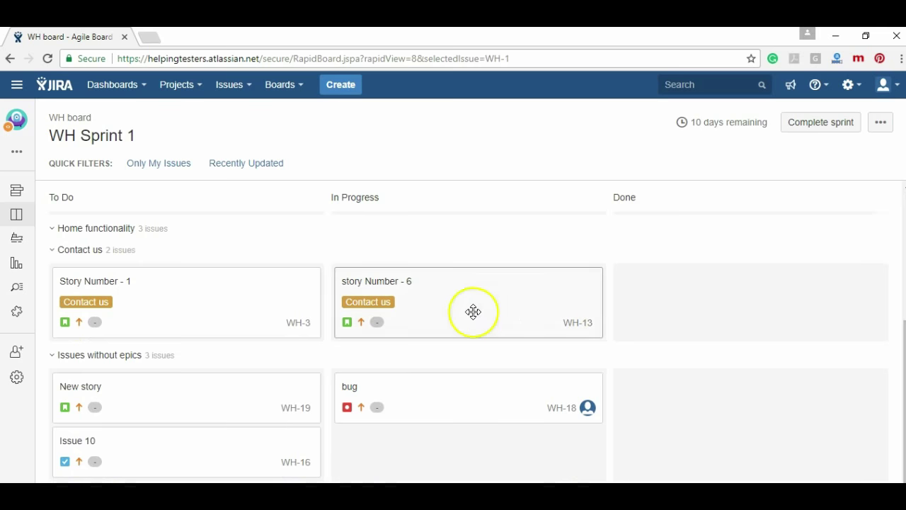
left_click_drag(472, 310, 839, 279)
left_click_drag(304, 386, 766, 433)
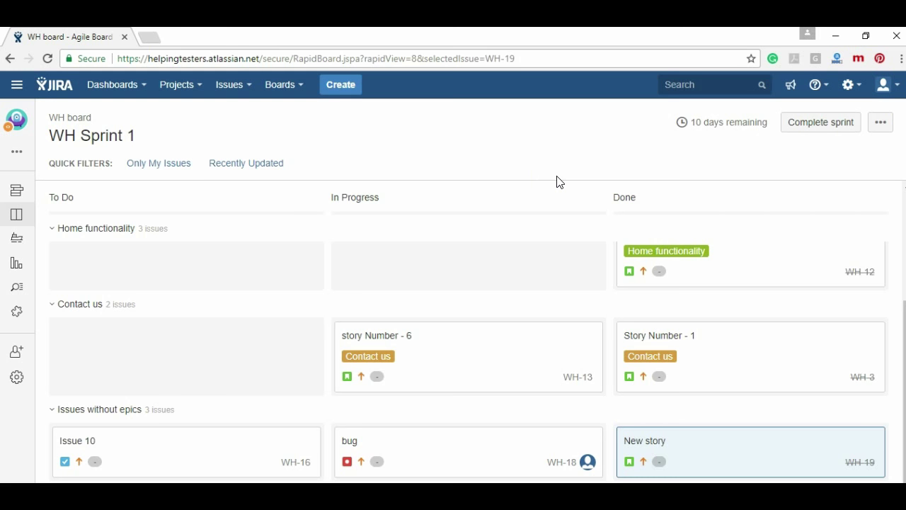
Review the completion summary of WH Sprint 1 and close it without completing the sprint.
scroll(557, 182, "up", 1)
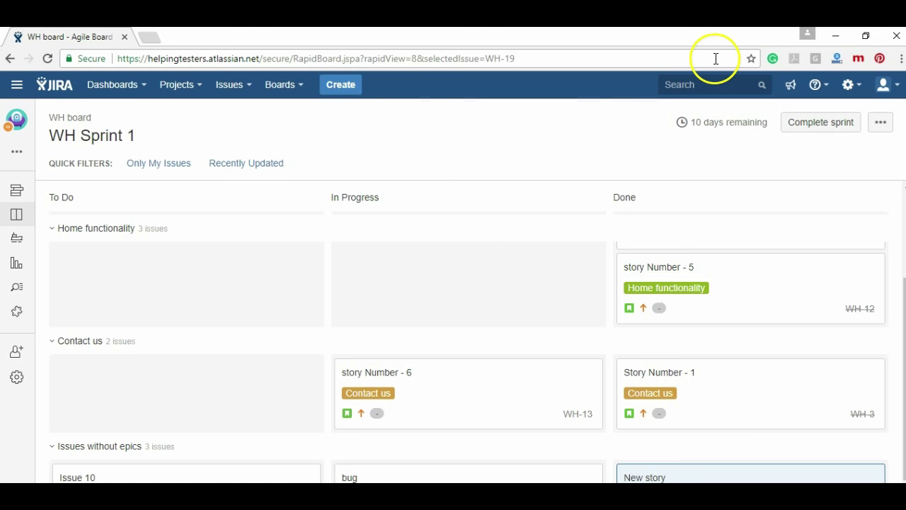
mouse_move(723, 124)
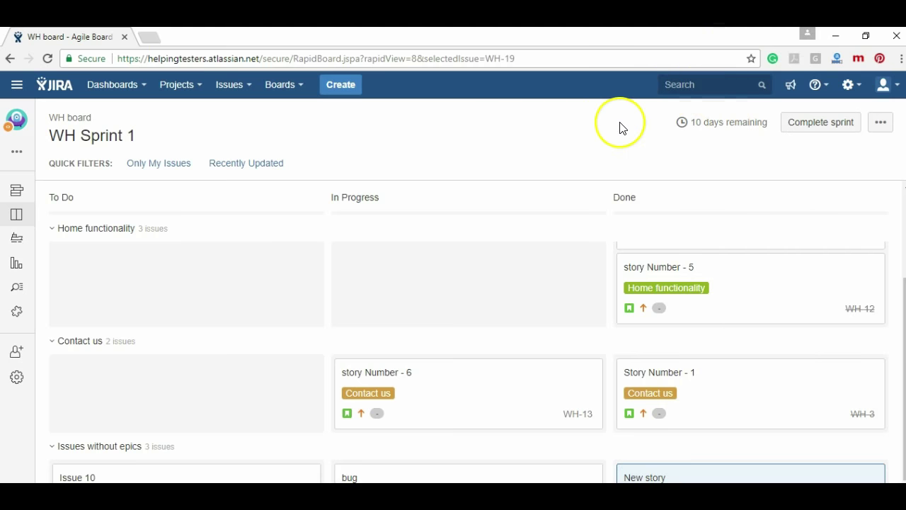
left_click(824, 128)
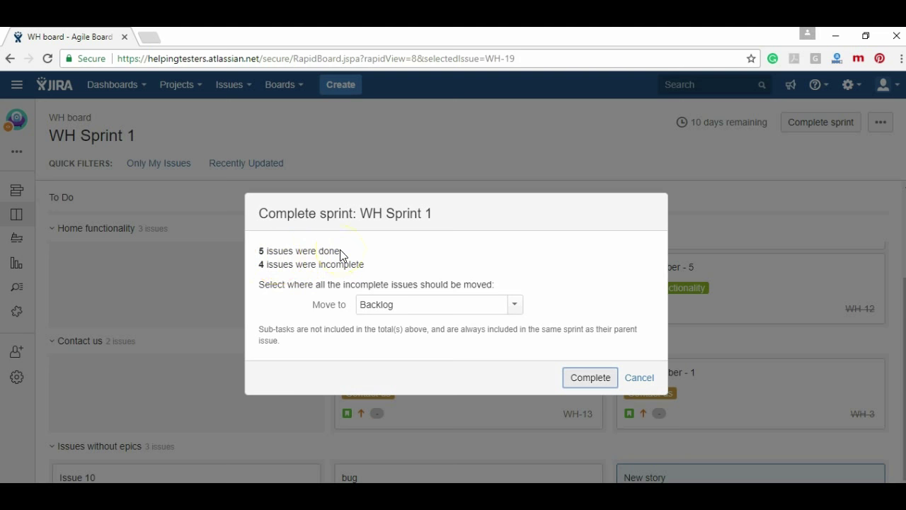
left_click(651, 377)
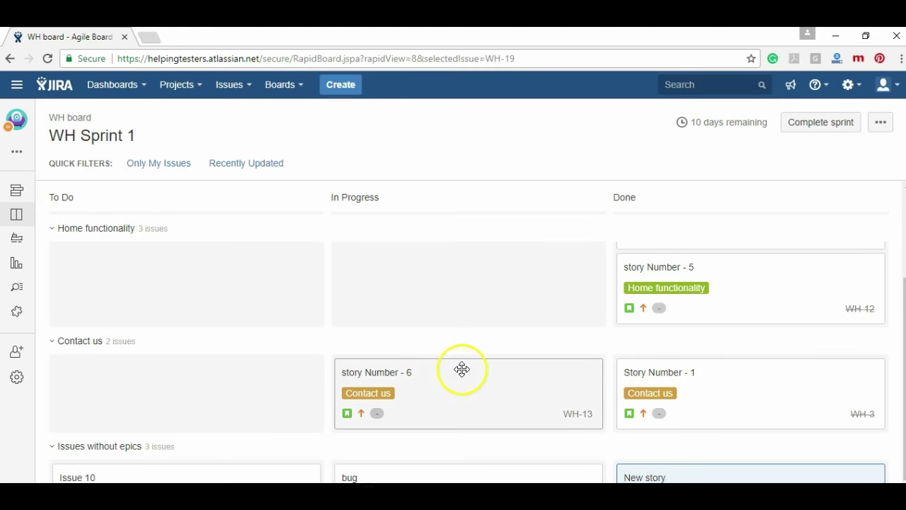
Check the cards on the board and complete WH Sprint 1, moving the incomplete issues to the Backlog.
scroll(467, 354, "down", 1)
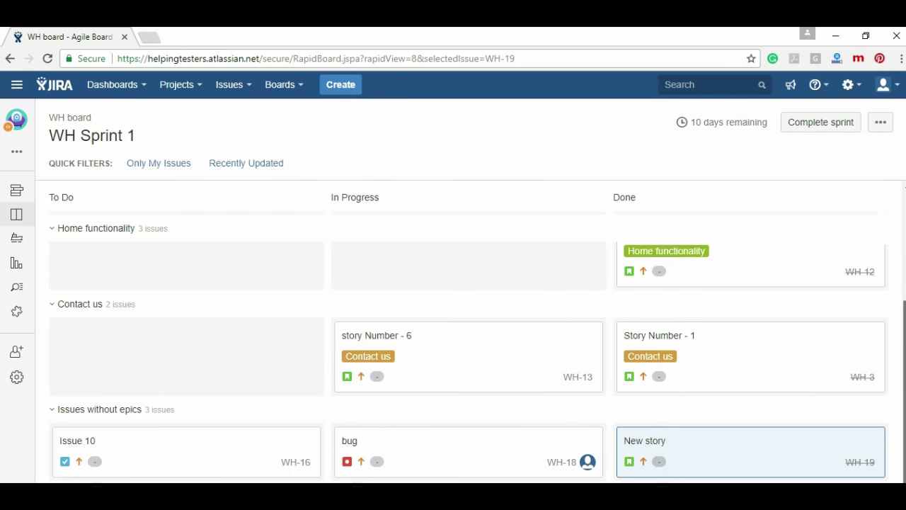
scroll(467, 354, "up", 3)
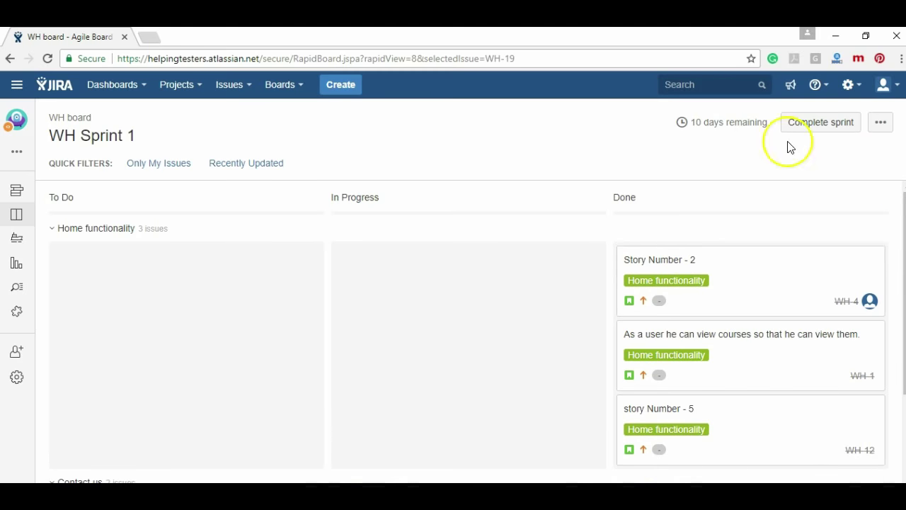
left_click(809, 128)
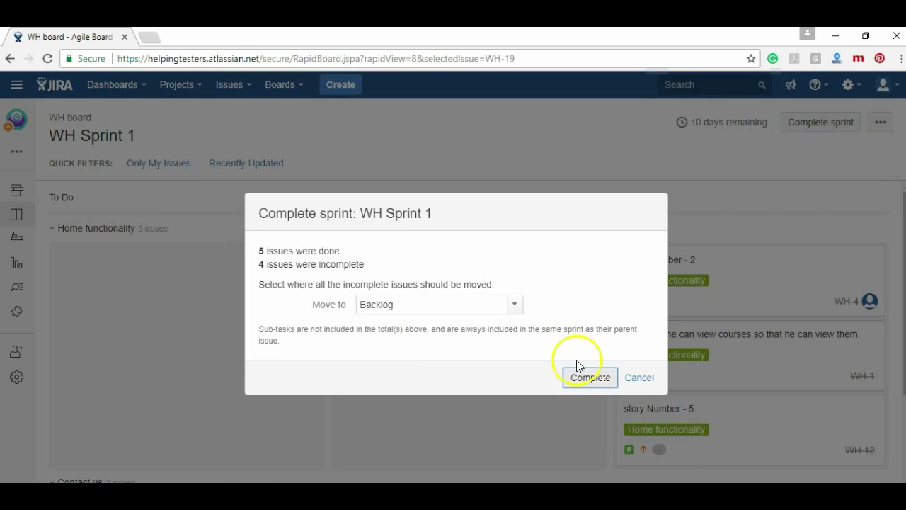
left_click(588, 379)
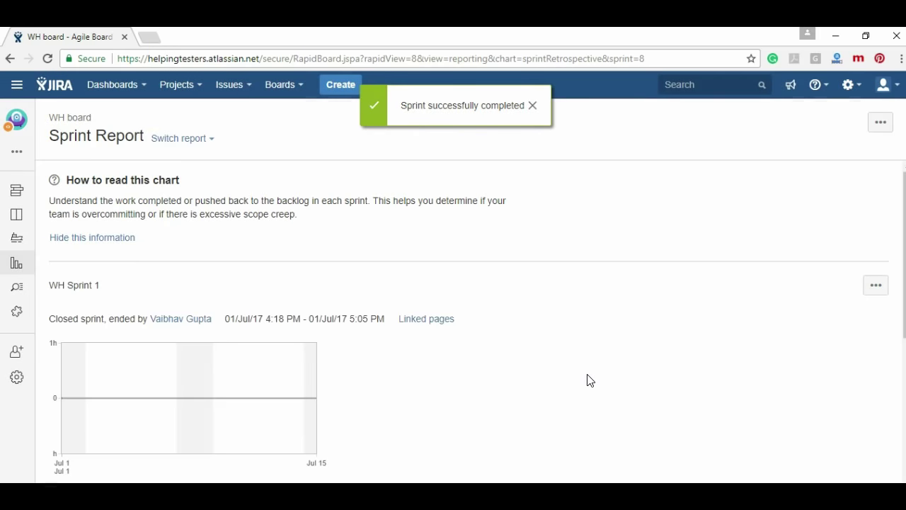
Examine the completed and not completed issues in the Sprint Report, including those marked as added after the sprint's start.
scroll(591, 380, "down", 3)
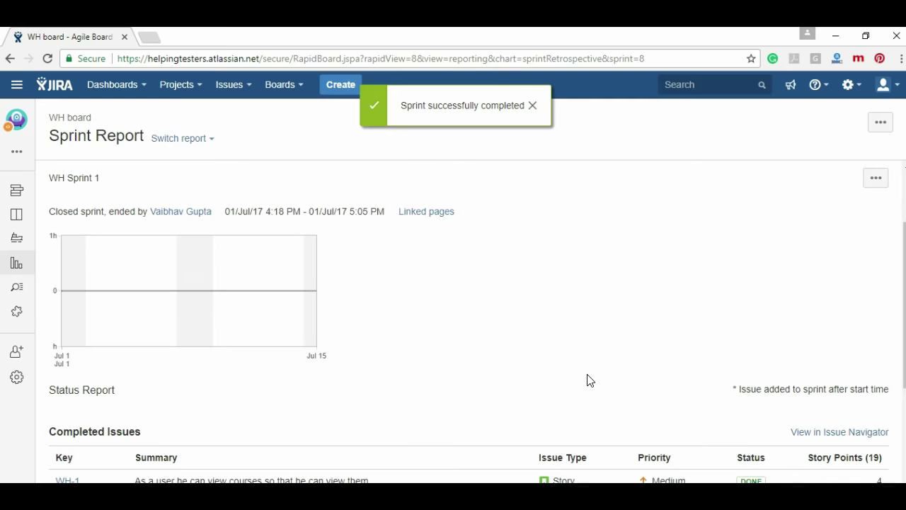
scroll(587, 380, "down", 3)
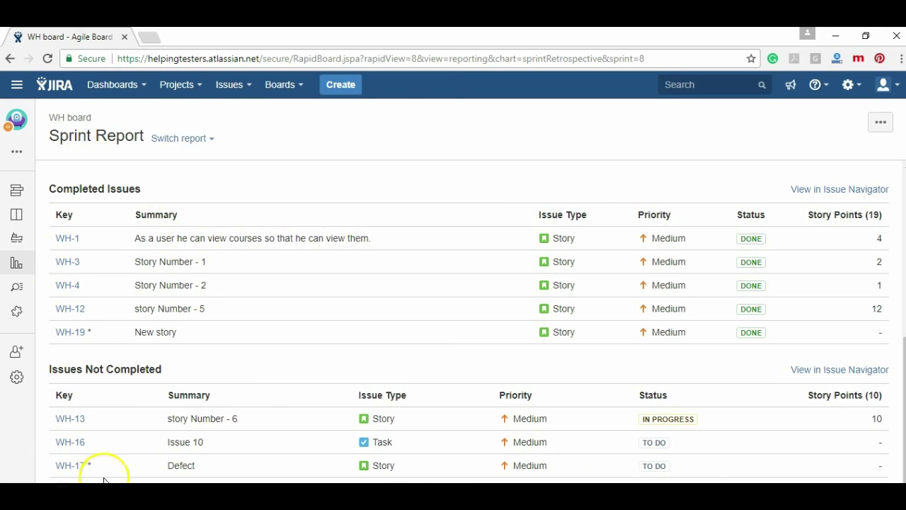
scroll(129, 405, "up", 2)
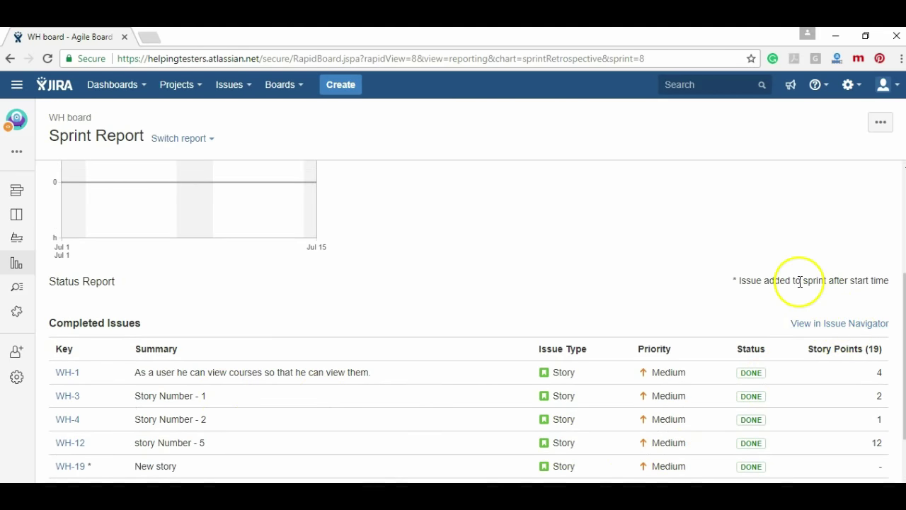
scroll(652, 297, "down", 1)
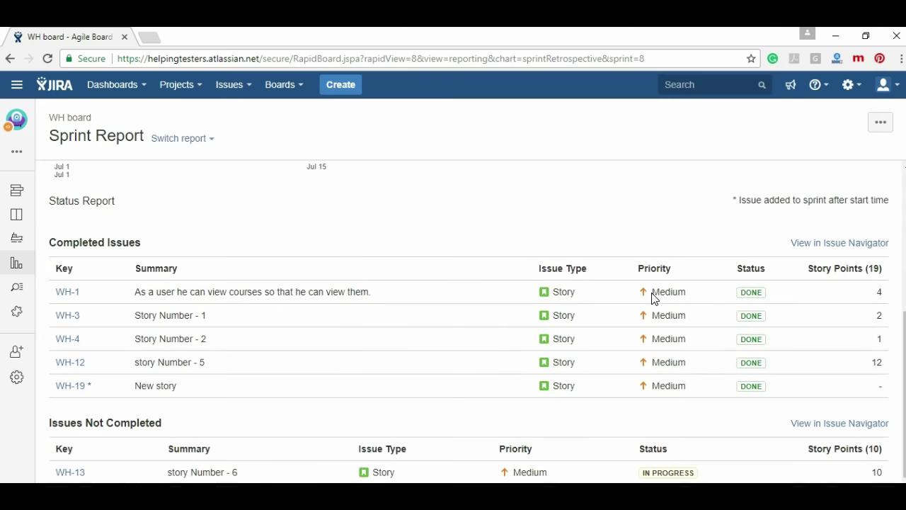
double_click(145, 385)
triple_click(171, 382)
scroll(293, 303, "down", 1)
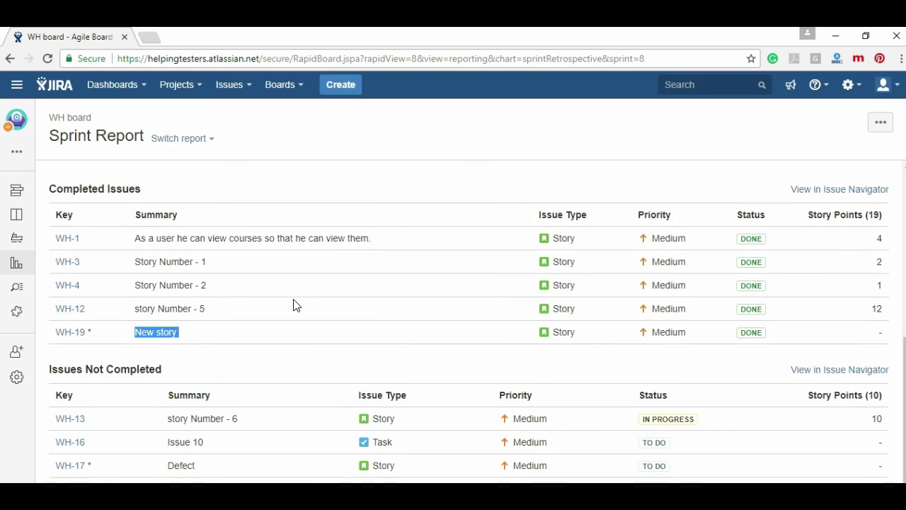
left_click(102, 473)
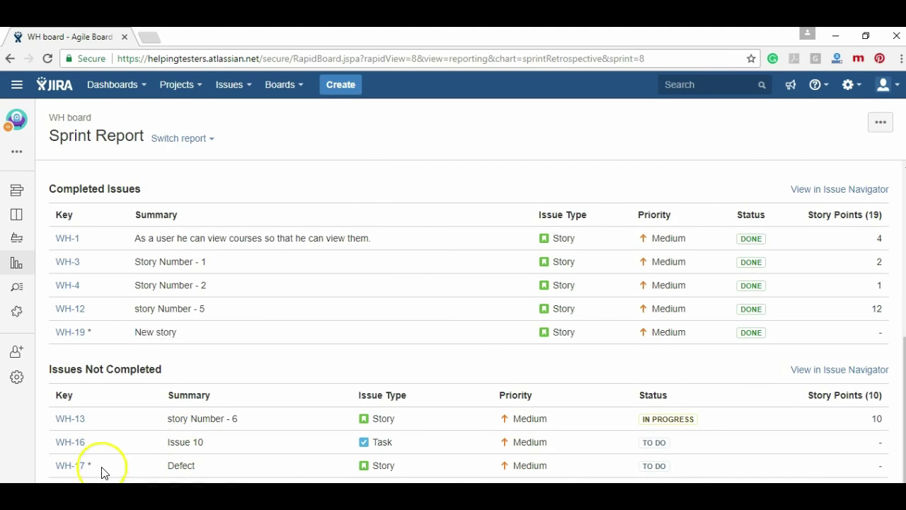
double_click(102, 472)
scroll(257, 340, "up", 6)
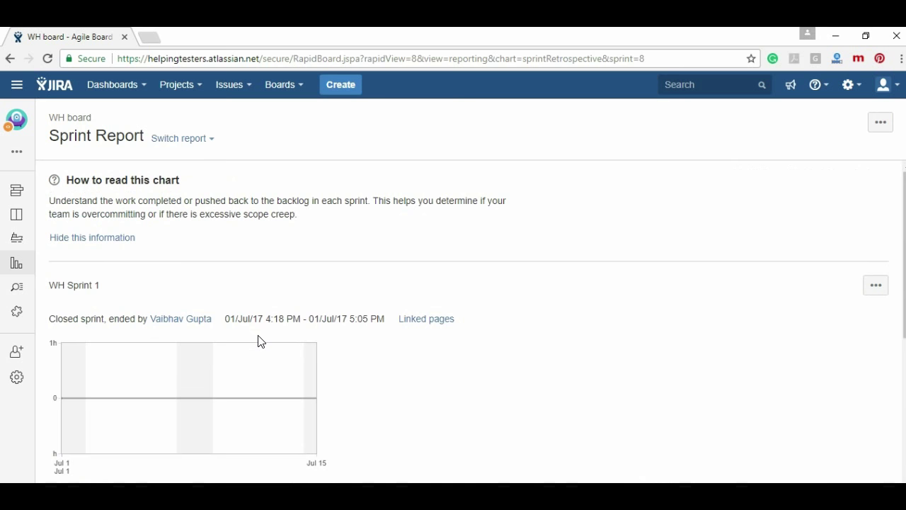
Review the WH Sprint 1 chart in the Sprint Report and look through the actions available for the closed sprint.
left_click(192, 391)
scroll(538, 450, "down", 2)
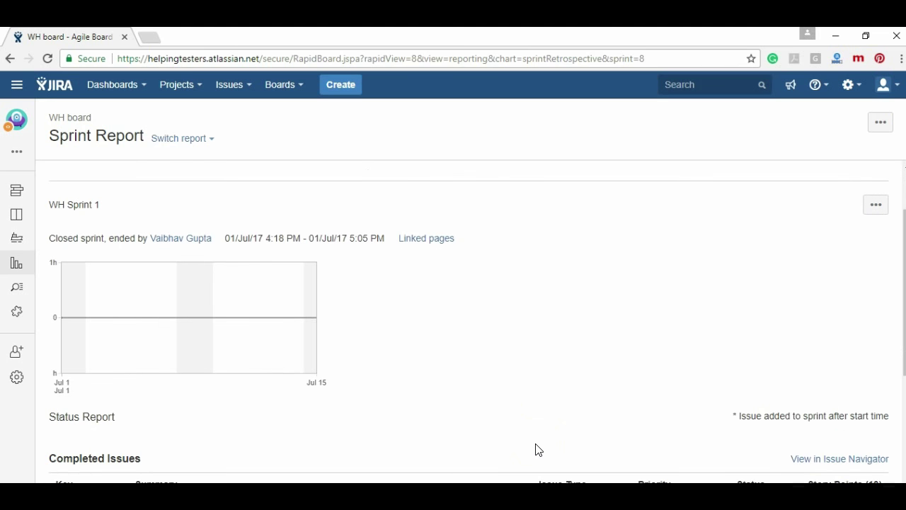
scroll(538, 450, "up", 2)
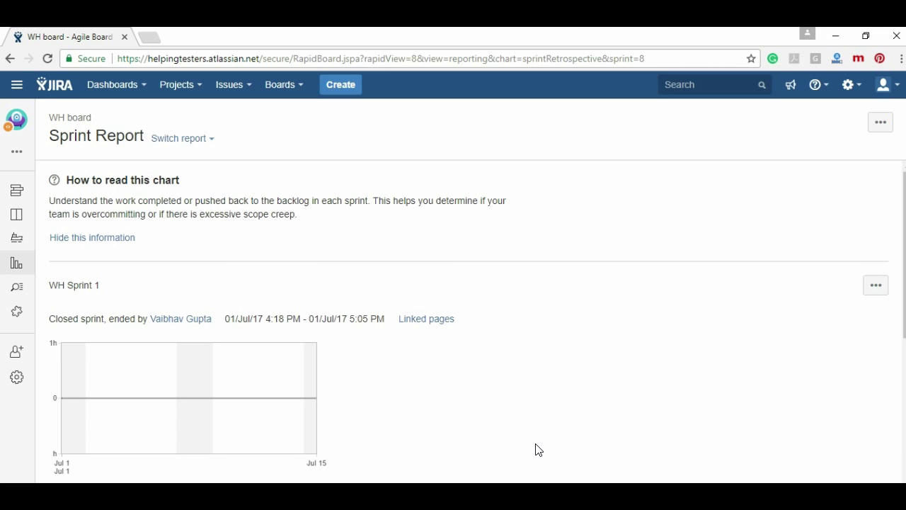
left_click(878, 284)
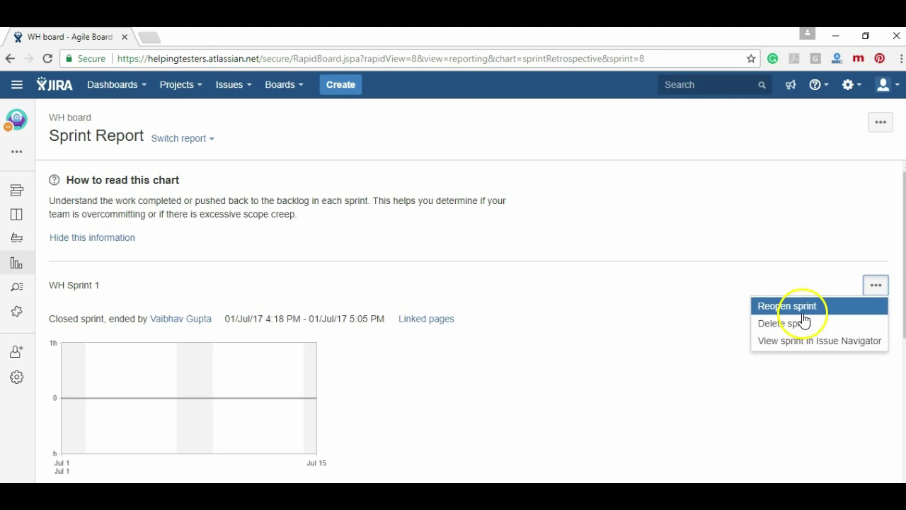
left_click(730, 250)
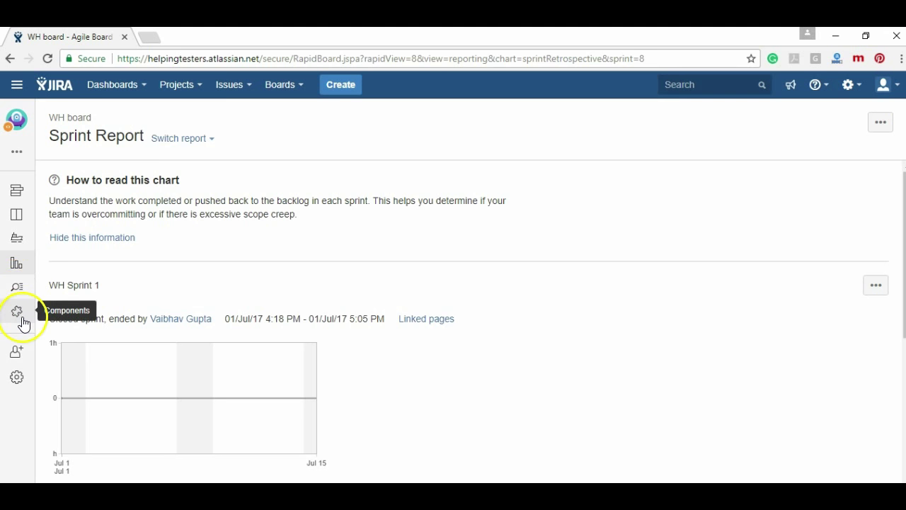
Open the project's releases and check the issue progress of the unreleased versions v2.0 and v 1.0.
left_click(20, 241)
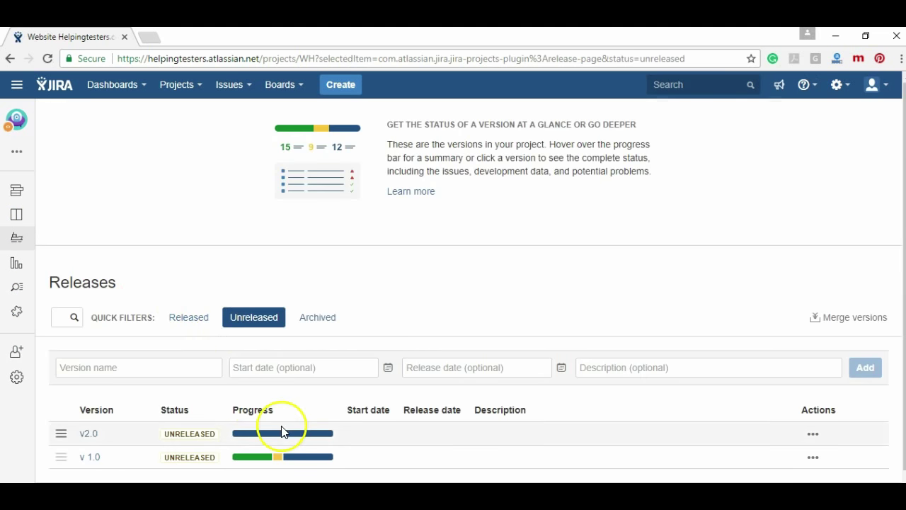
mouse_move(299, 441)
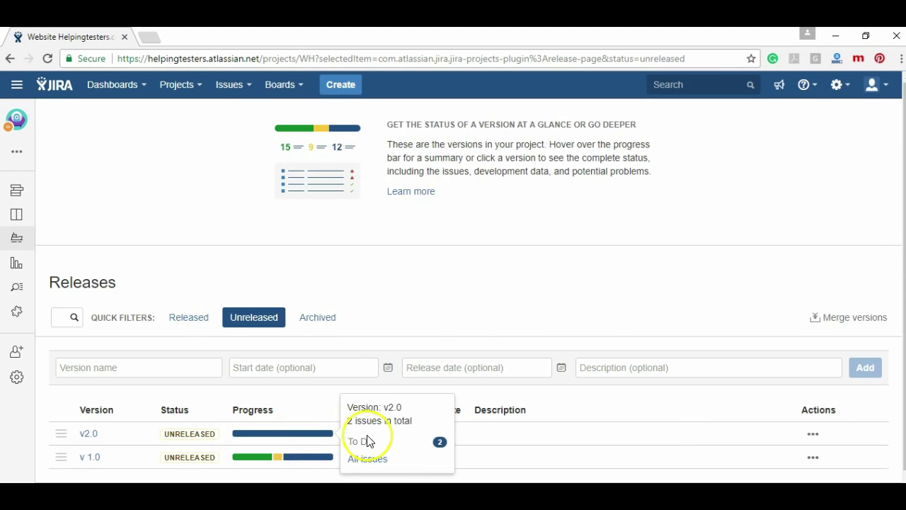
mouse_move(238, 462)
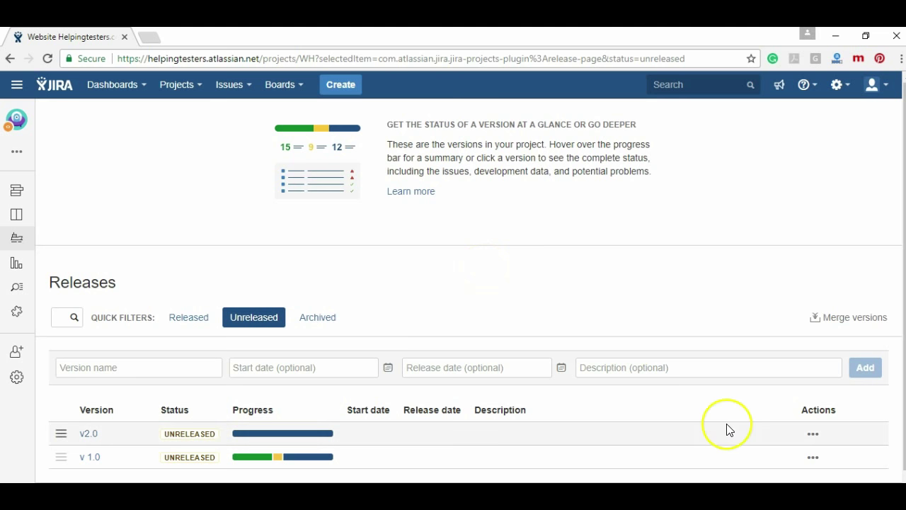
Release version v 1.0, moving its unresolved issues to version v2.0.
left_click(811, 465)
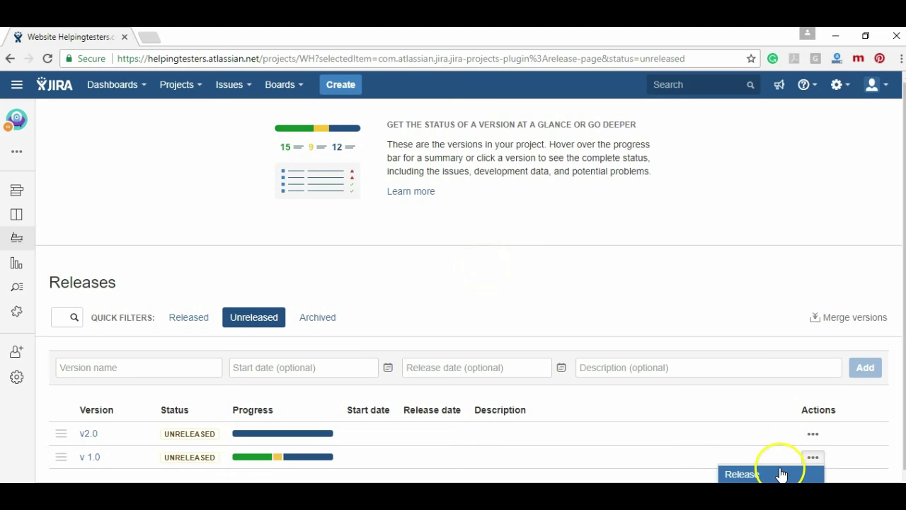
left_click(779, 473)
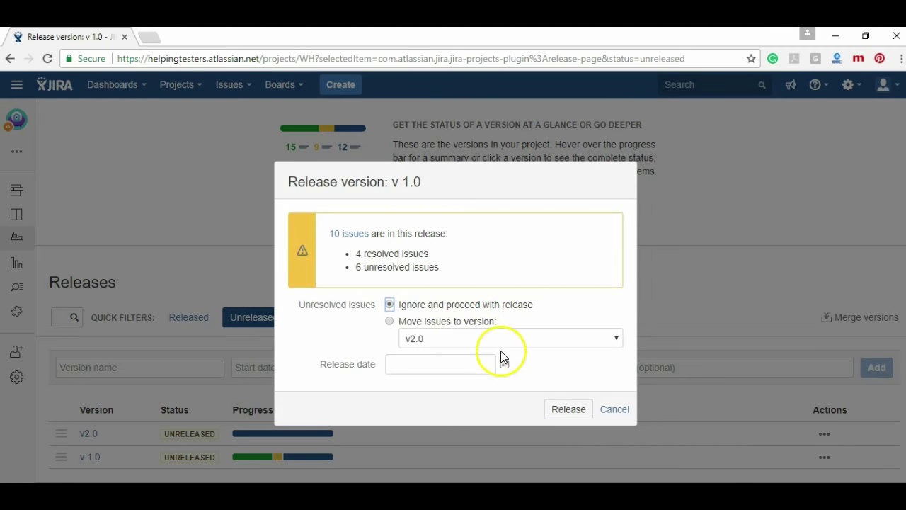
left_click(474, 326)
left_click(580, 410)
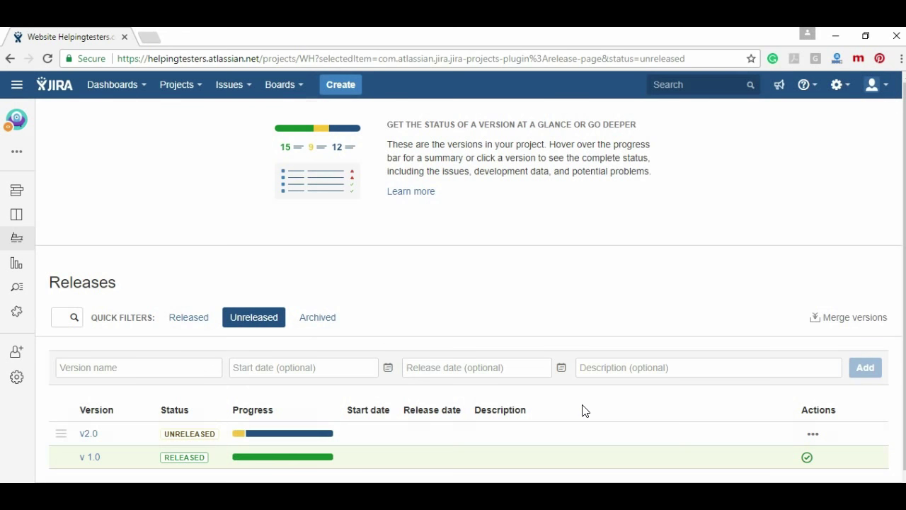
mouse_move(277, 458)
left_click(168, 323)
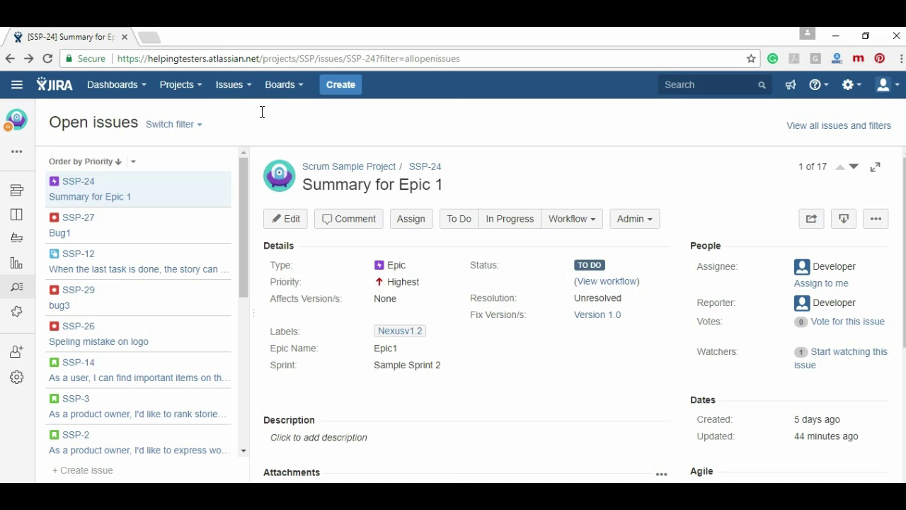
Open the Scrum Sample Project (SSP) and look through all of its available reports, including the Agile and Issue analysis groups.
left_click(197, 93)
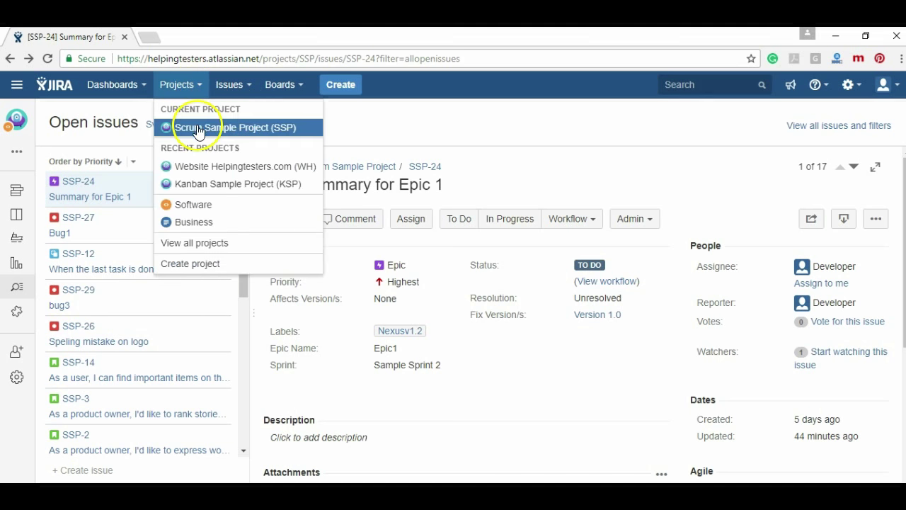
left_click(198, 126)
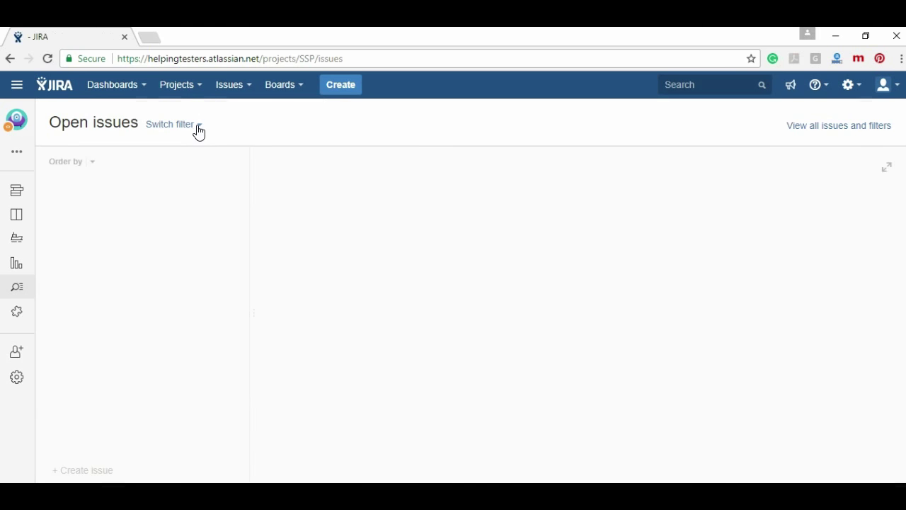
left_click(132, 148)
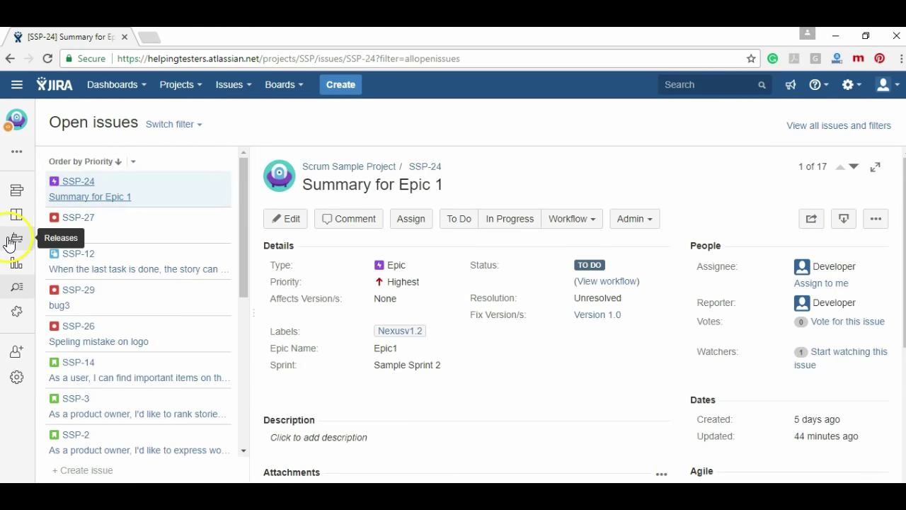
left_click(14, 263)
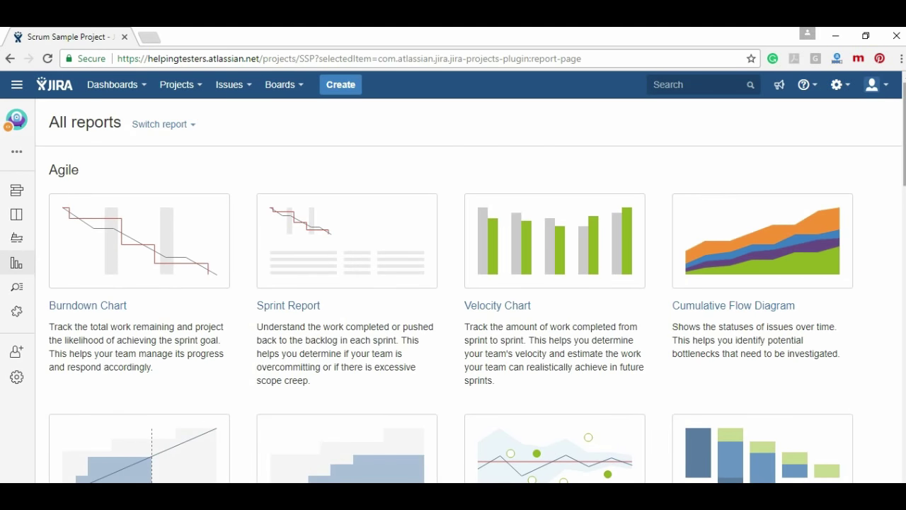
scroll(885, 288, "down", 6)
scroll(454, 276, "down", 10)
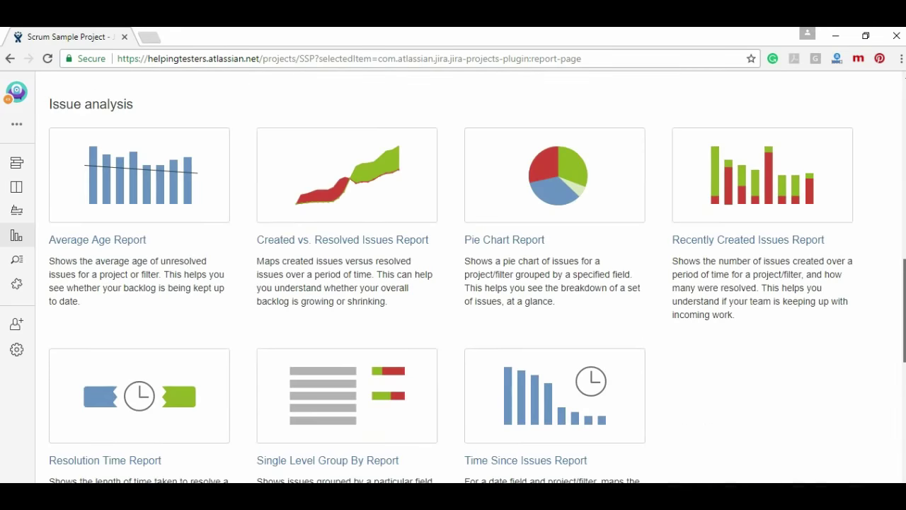
scroll(866, 158, "up", 16)
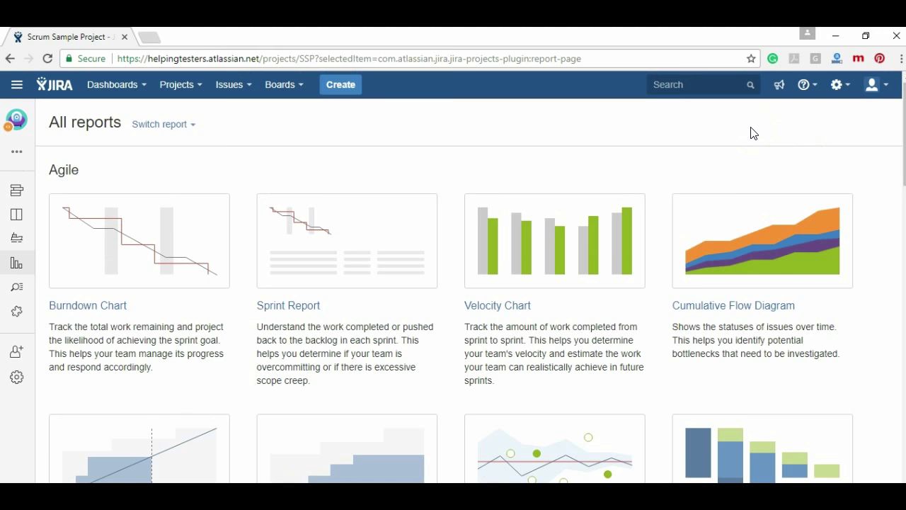
Open the Burndown Chart for Sample Sprint 2 and examine its guideline, remaining story points and issue event table.
left_click(210, 278)
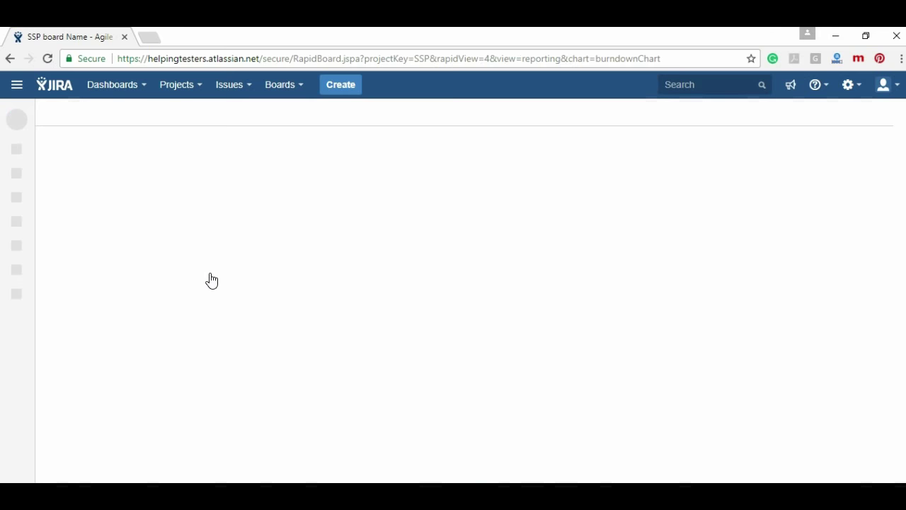
scroll(467, 319, "down", 5)
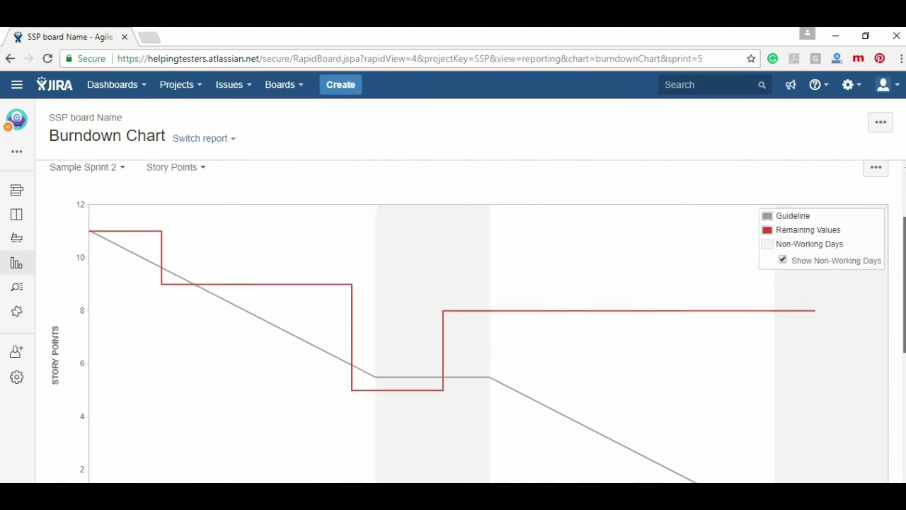
scroll(467, 319, "down", 3)
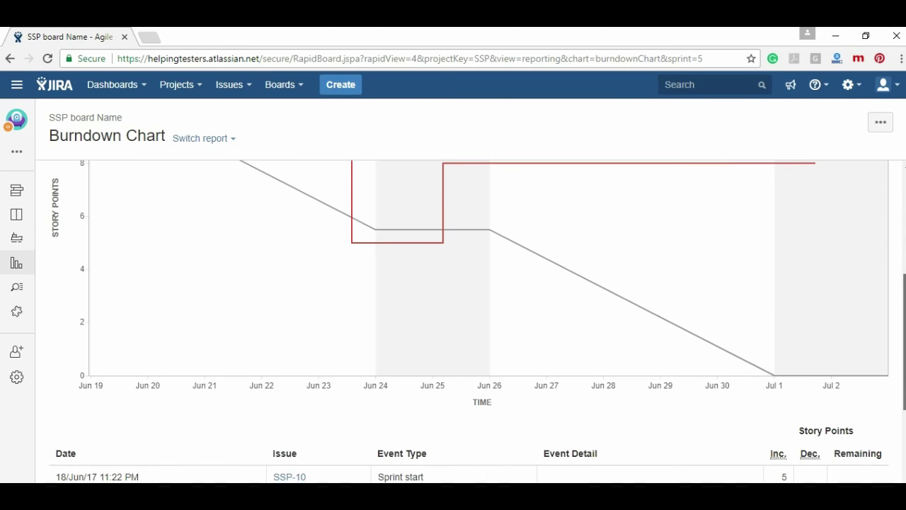
scroll(467, 319, "up", 4)
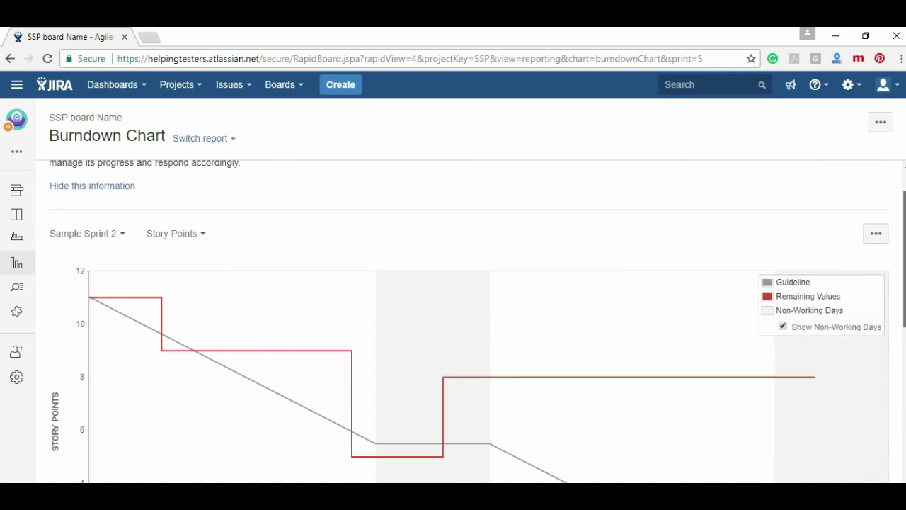
scroll(468, 319, "down", 1)
scroll(467, 319, "down", 1)
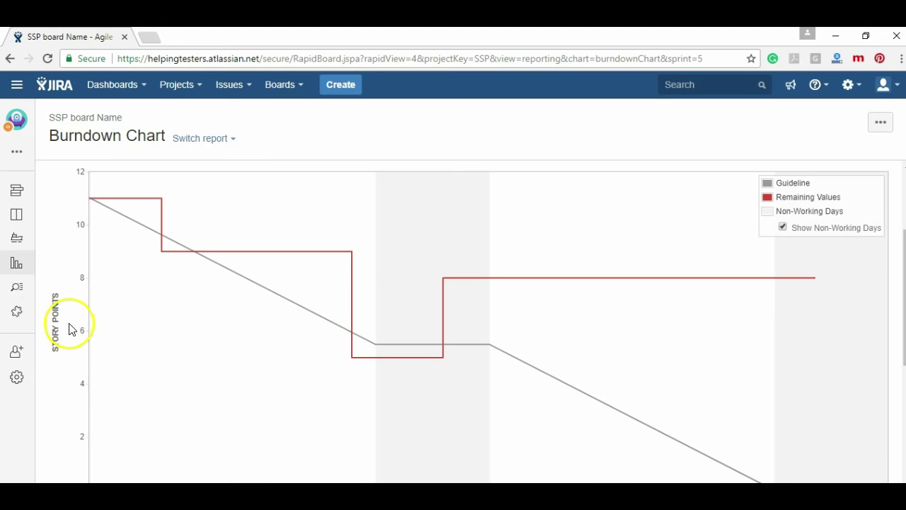
scroll(453, 304, "up", 3)
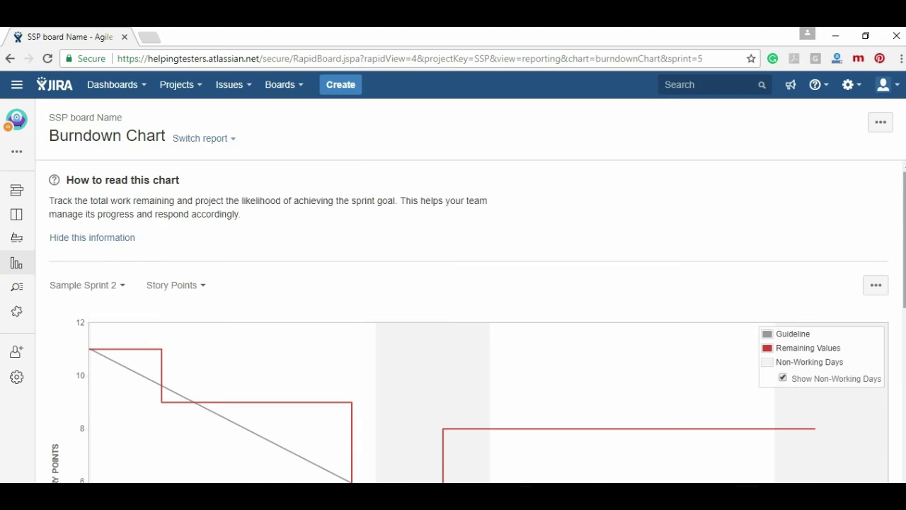
scroll(165, 255, "down", 5)
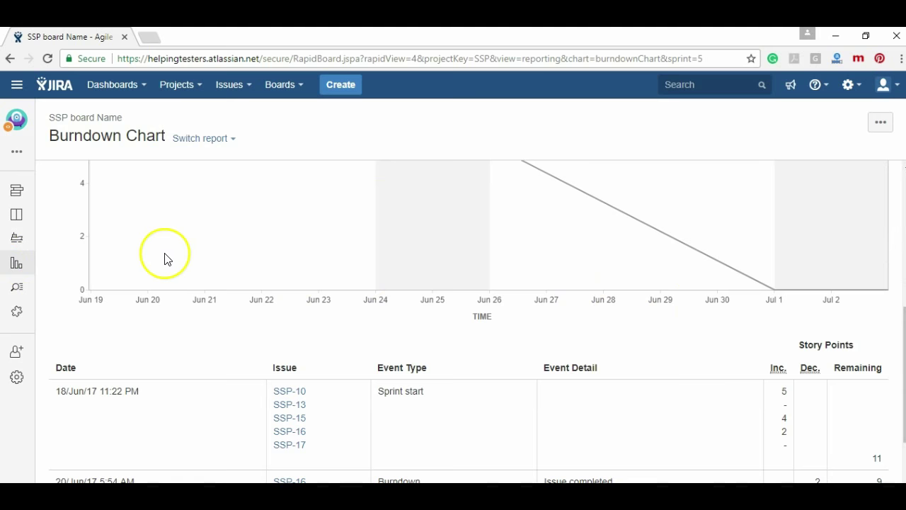
scroll(80, 366, "up", 4)
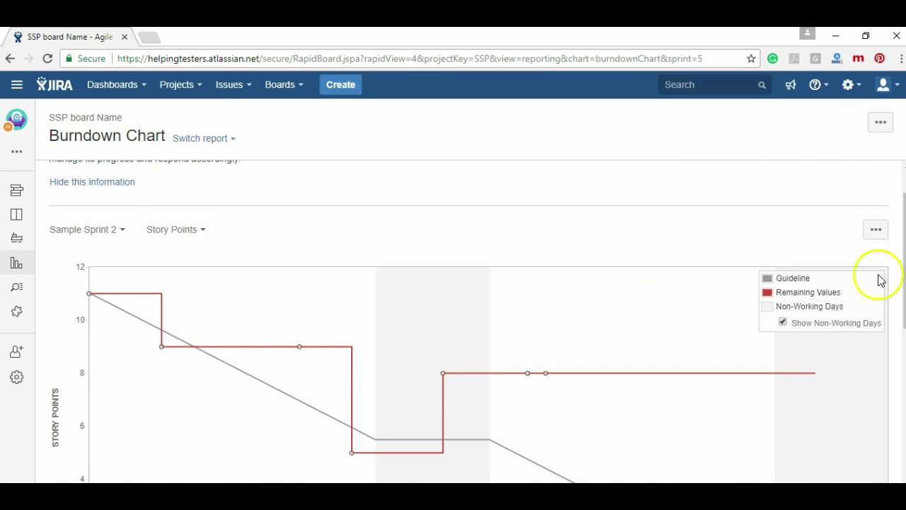
scroll(470, 322, "down", 2)
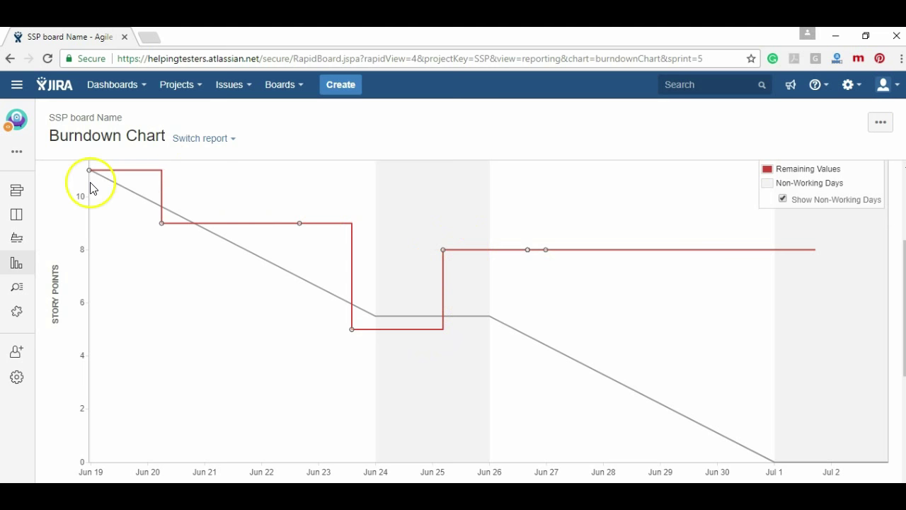
Switch to the Velocity Chart, compare commitment with completed work for Sample Sprint 1, and return to the reports overview.
left_click(213, 139)
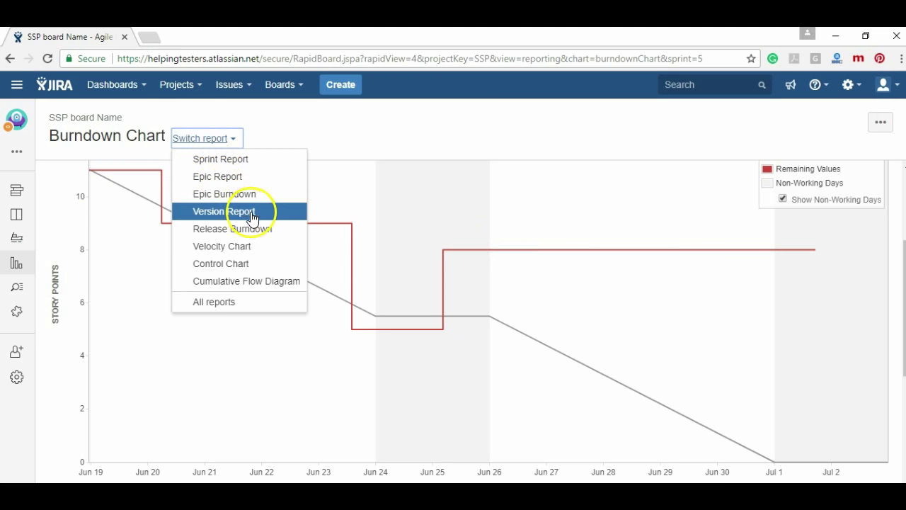
left_click(255, 246)
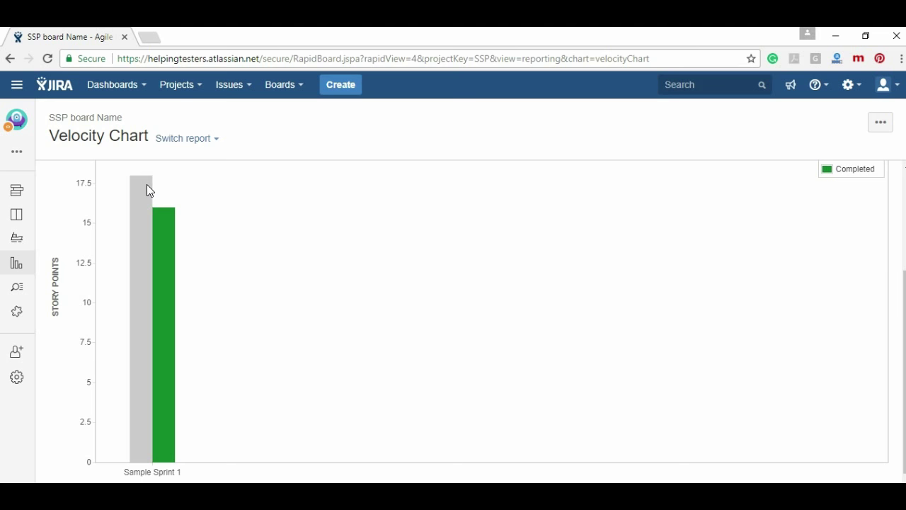
left_click(17, 263)
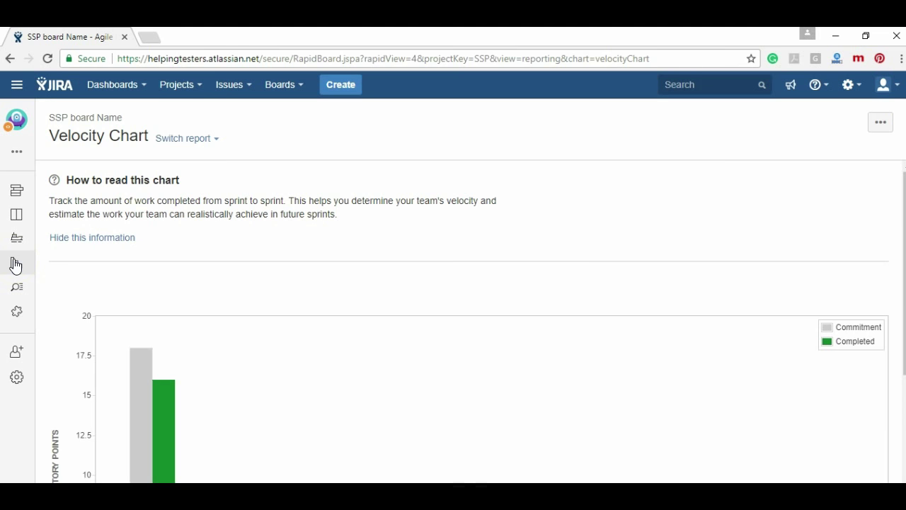
left_click(108, 159)
key("alt+Left")
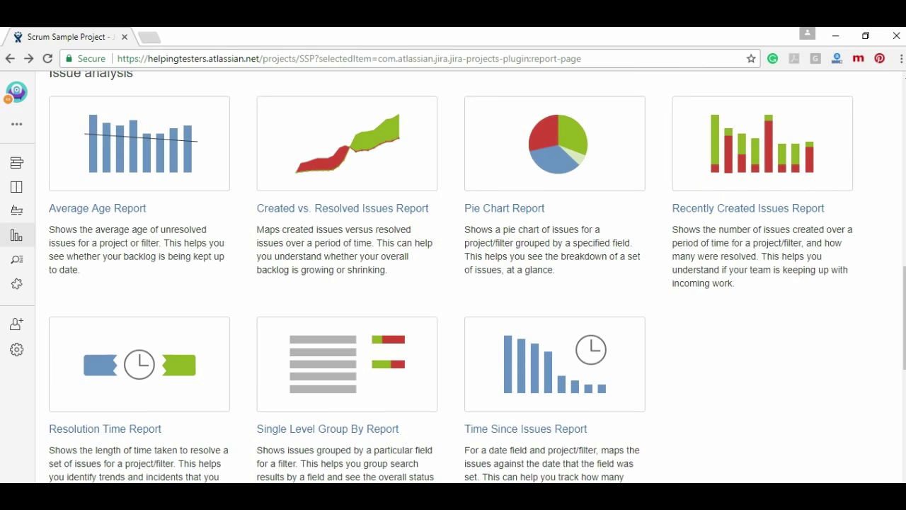
Open the Epic Report for Epic1, review its chart and summary, and go back to browse the Issue analysis reports.
scroll(453, 276, "up", 5)
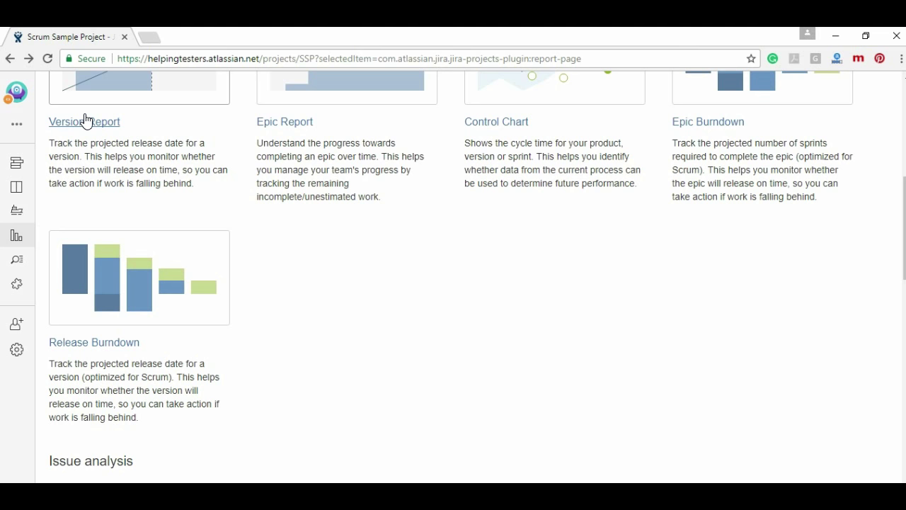
scroll(85, 122, "up", 2)
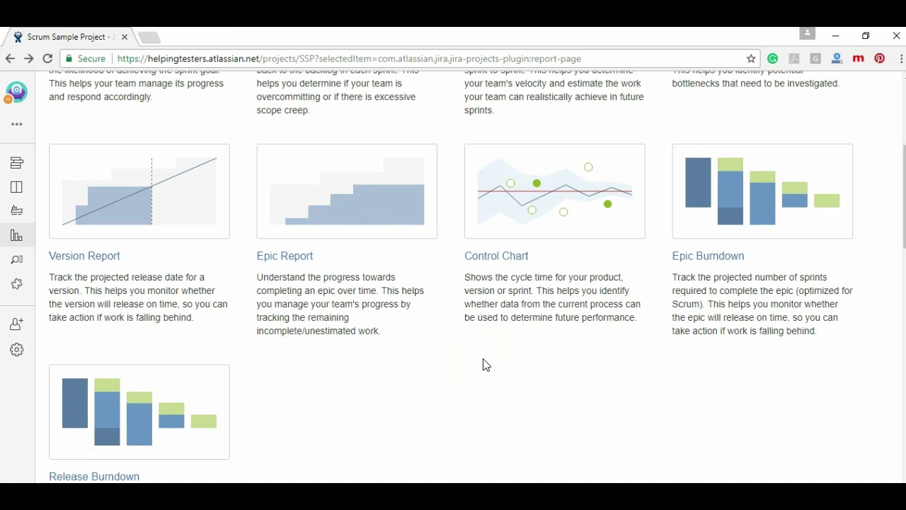
left_click(293, 257)
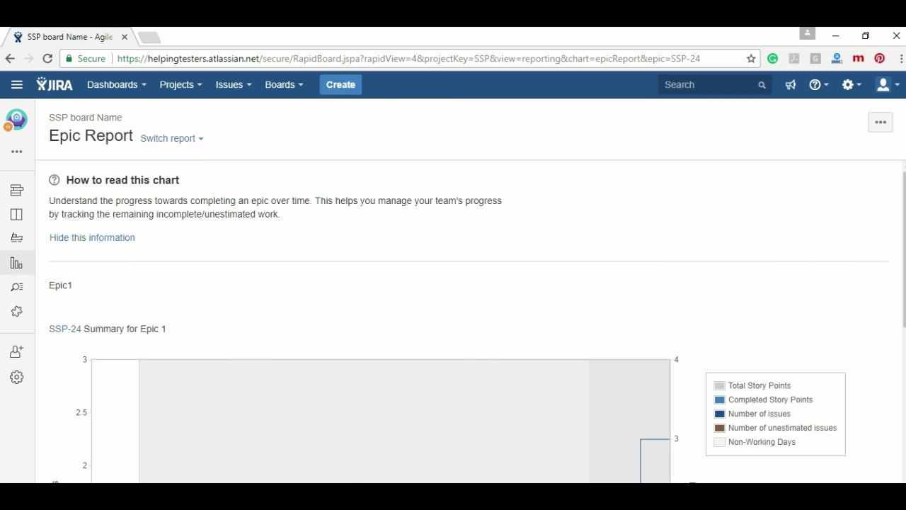
scroll(467, 318, "down", 4)
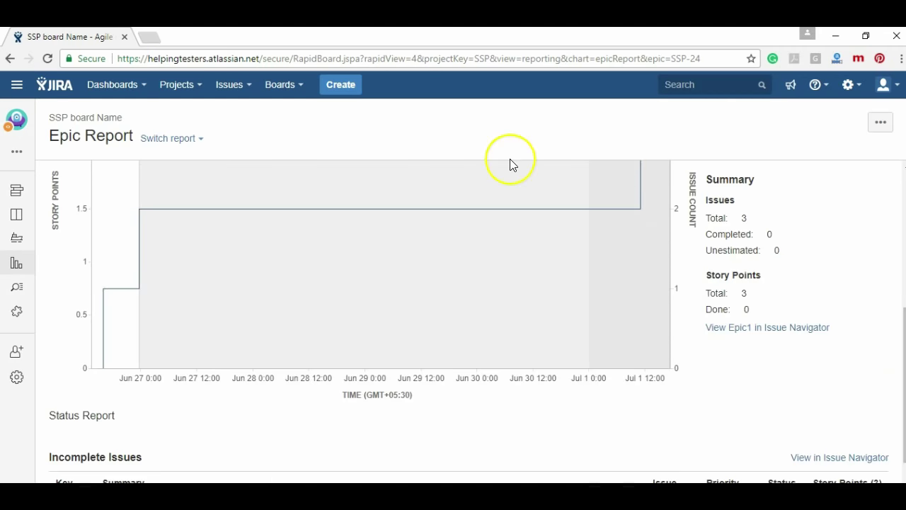
left_click(10, 59)
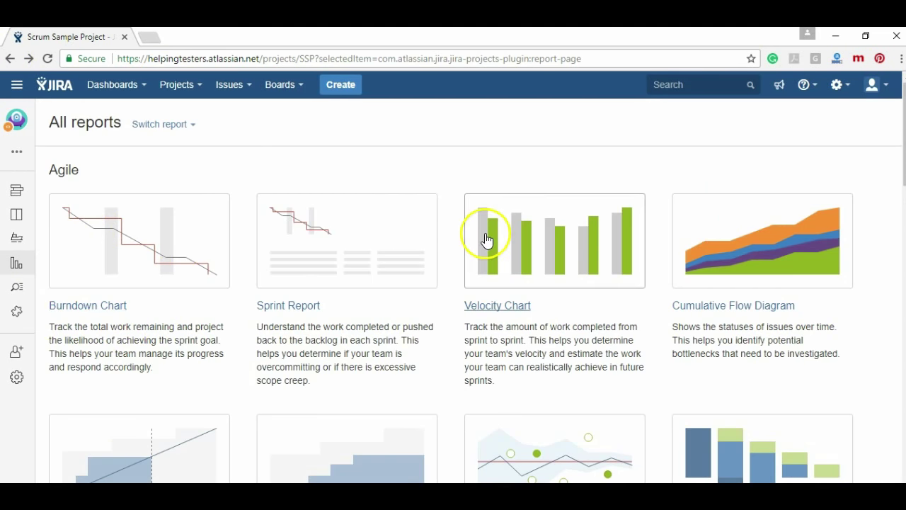
scroll(532, 339, "down", 10)
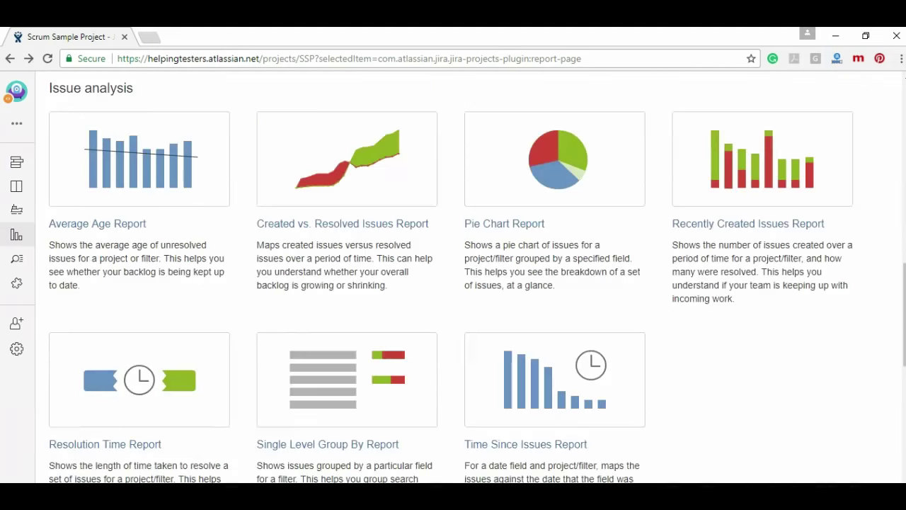